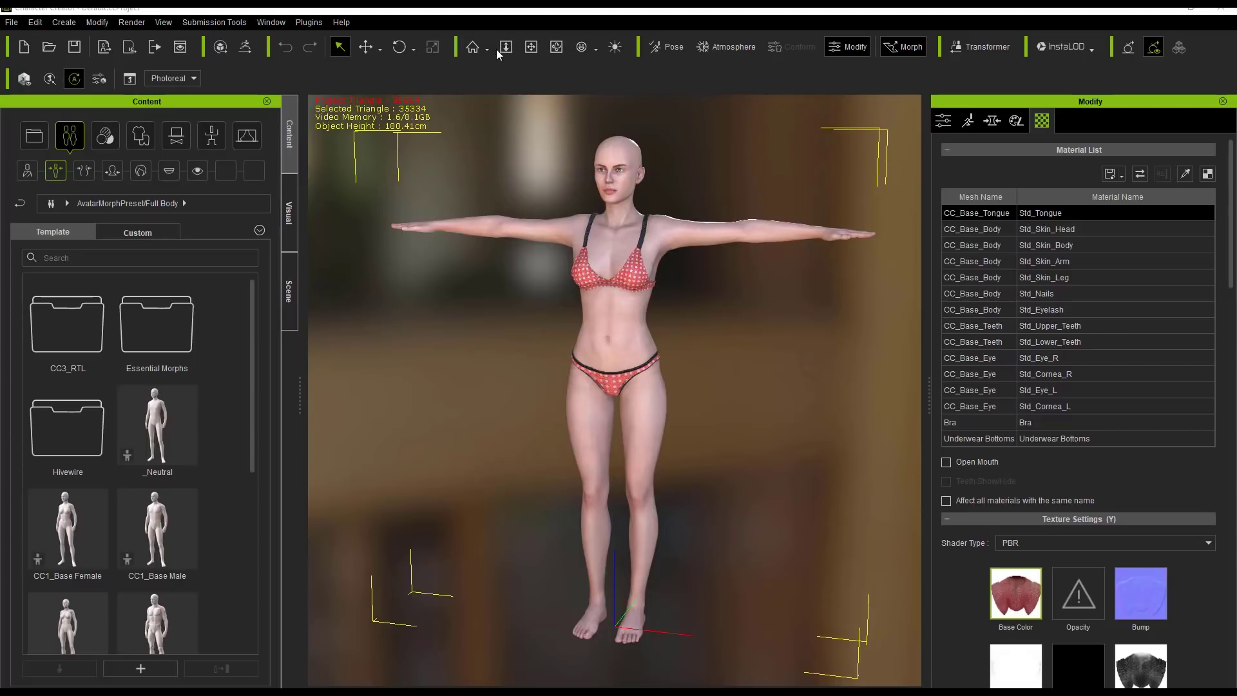
Hide the Camera toolbar and restore it to the interface
left_click(283, 23)
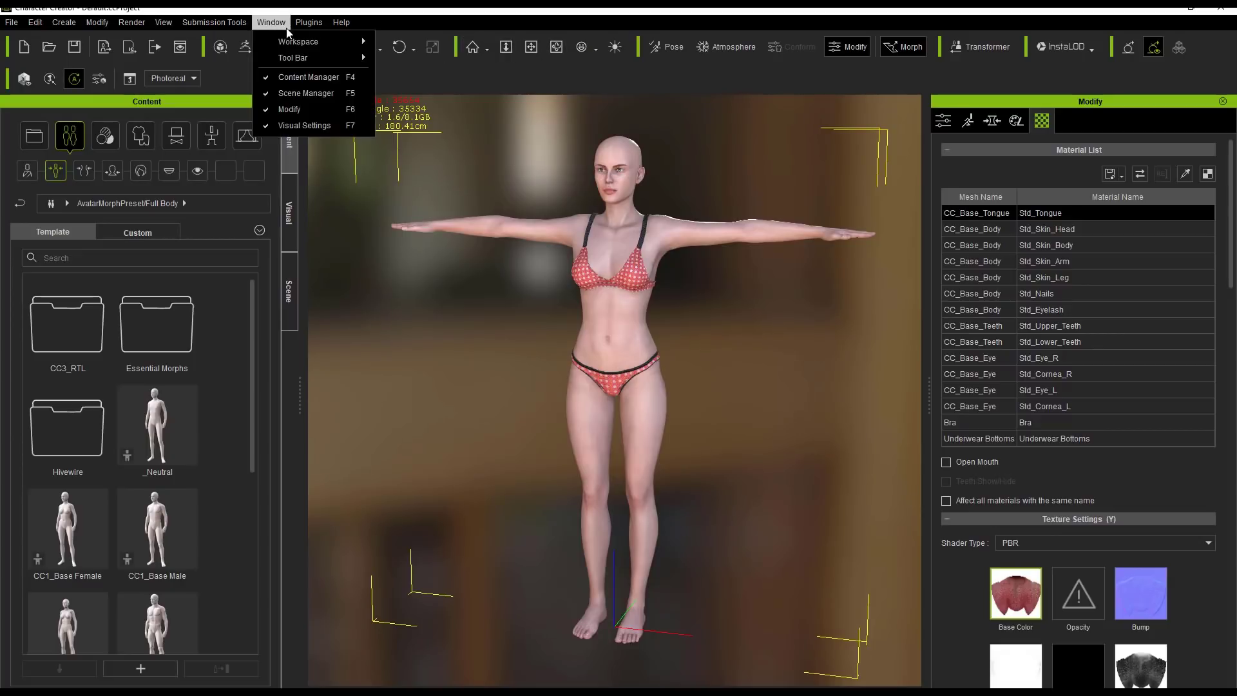
mouse_move(288, 62)
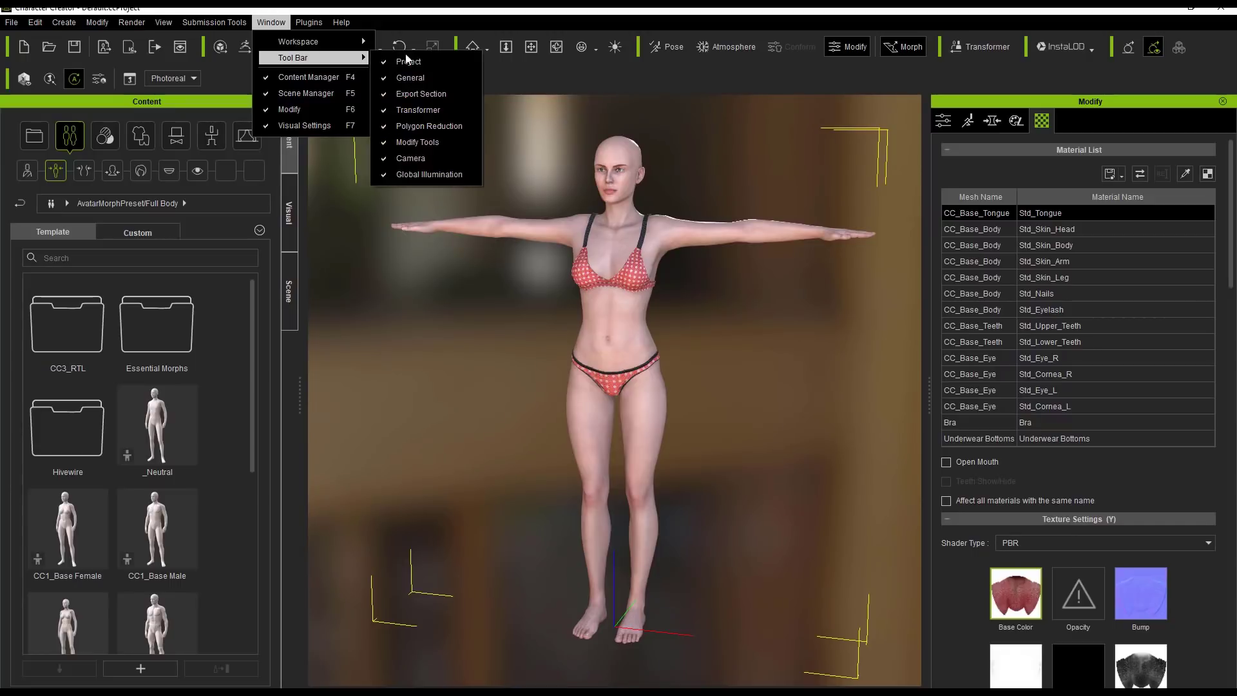
left_click(431, 159)
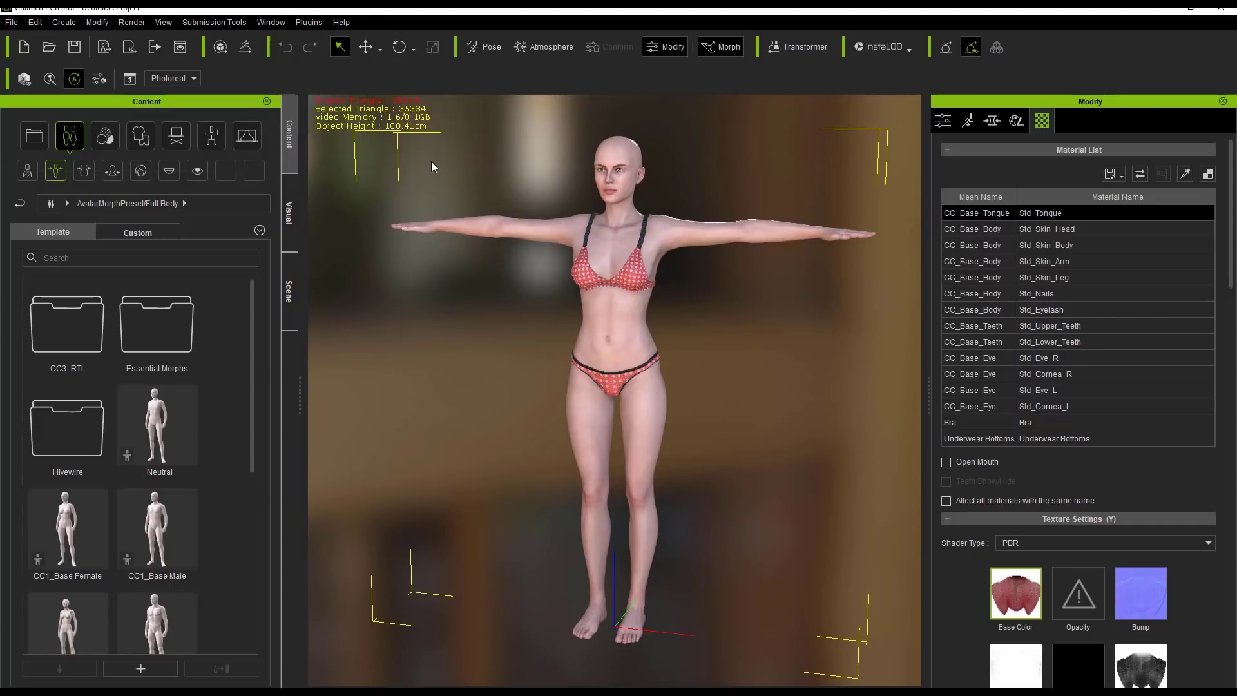
left_click(275, 25)
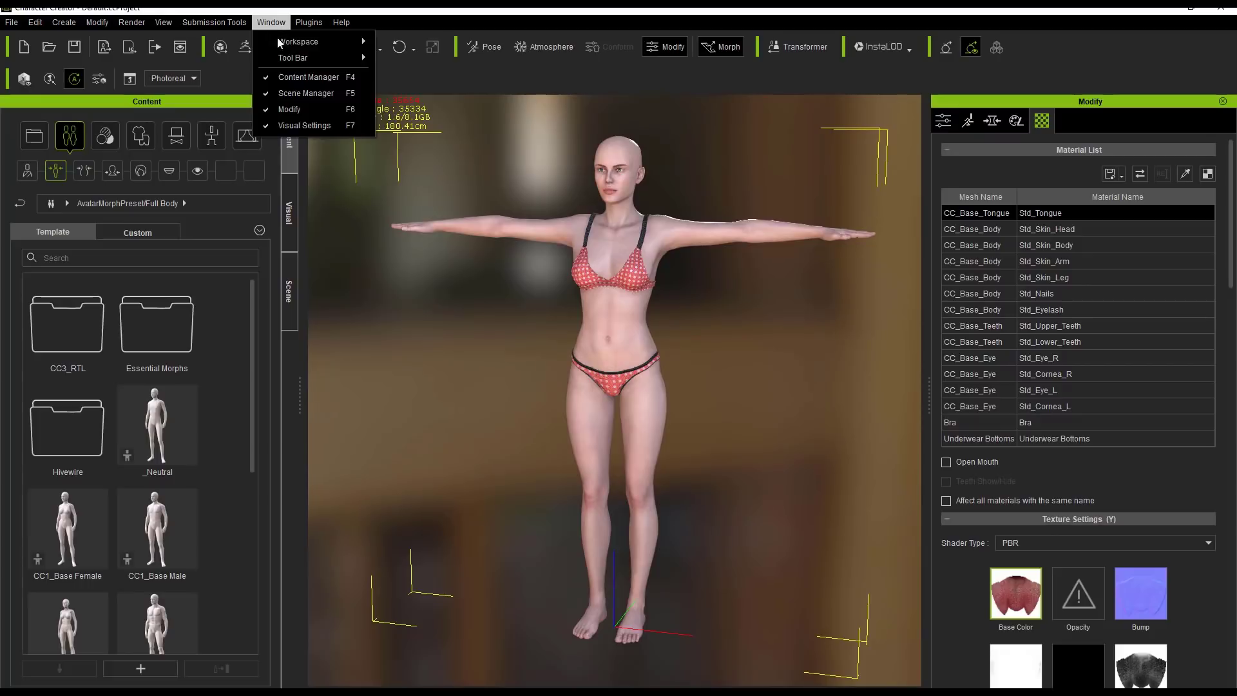
mouse_move(286, 61)
left_click(420, 157)
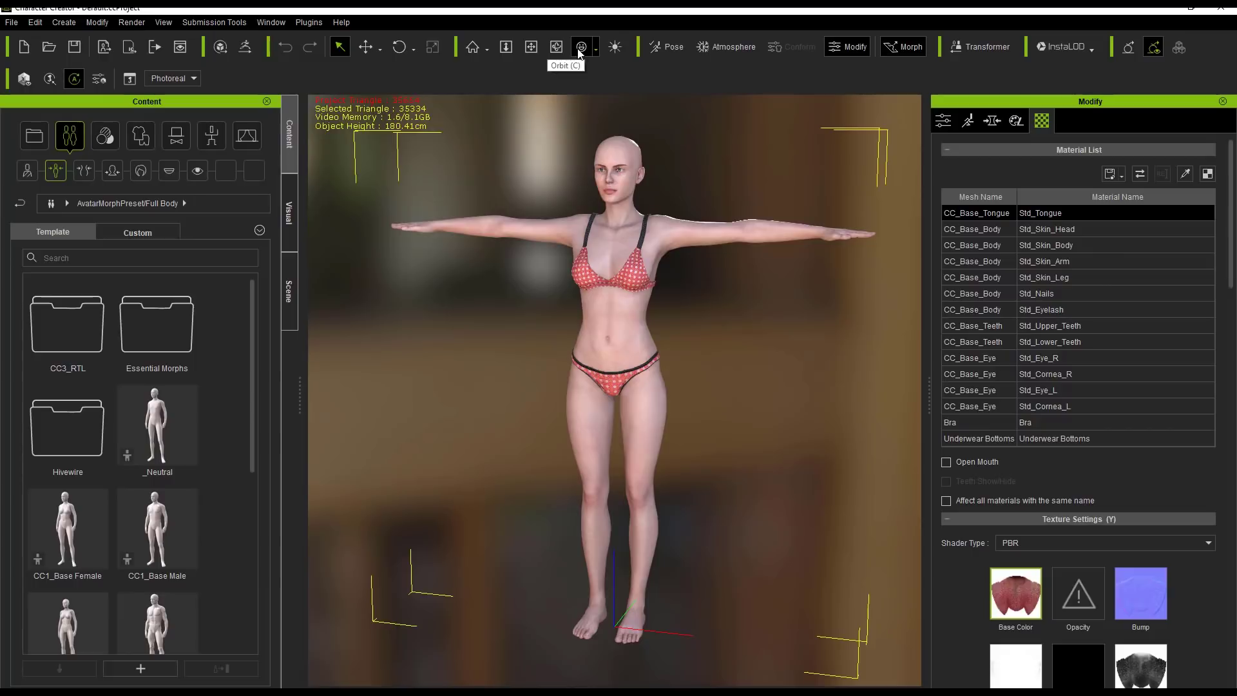
Try the camera zoom, pan and orbit tools on the full-body character
left_click(506, 48)
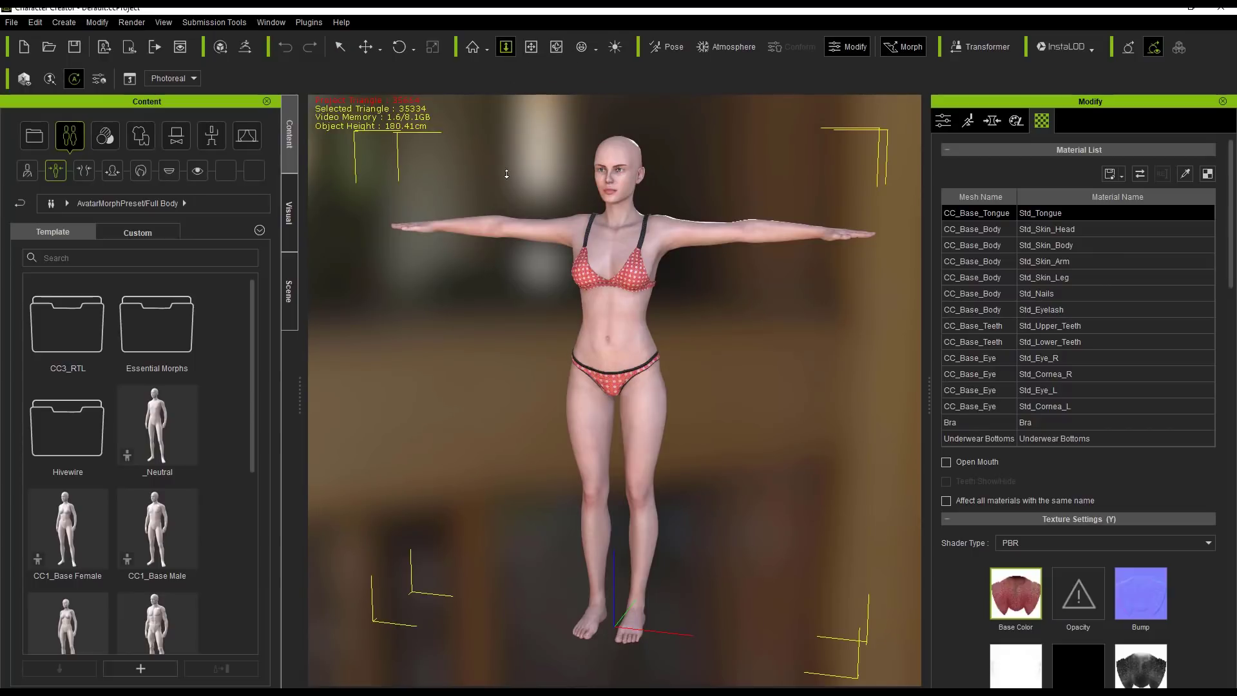
left_click_drag(537, 274, 530, 197)
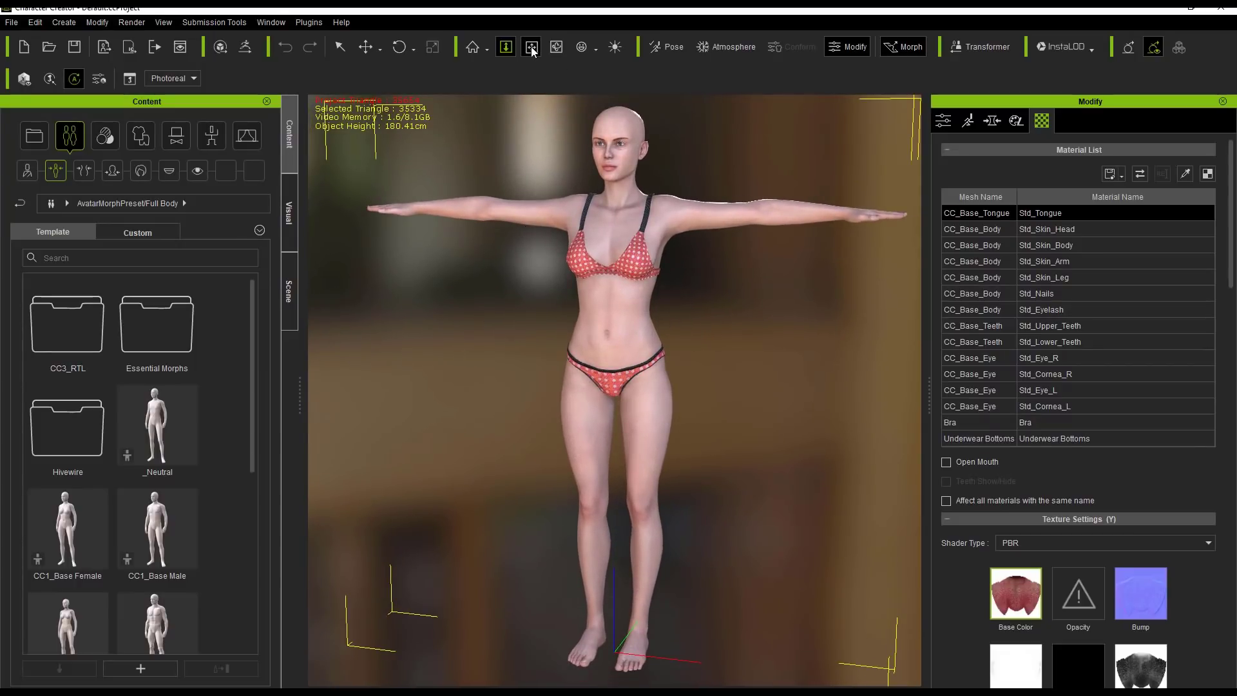
left_click(531, 46)
left_click_drag(644, 263, 622, 235)
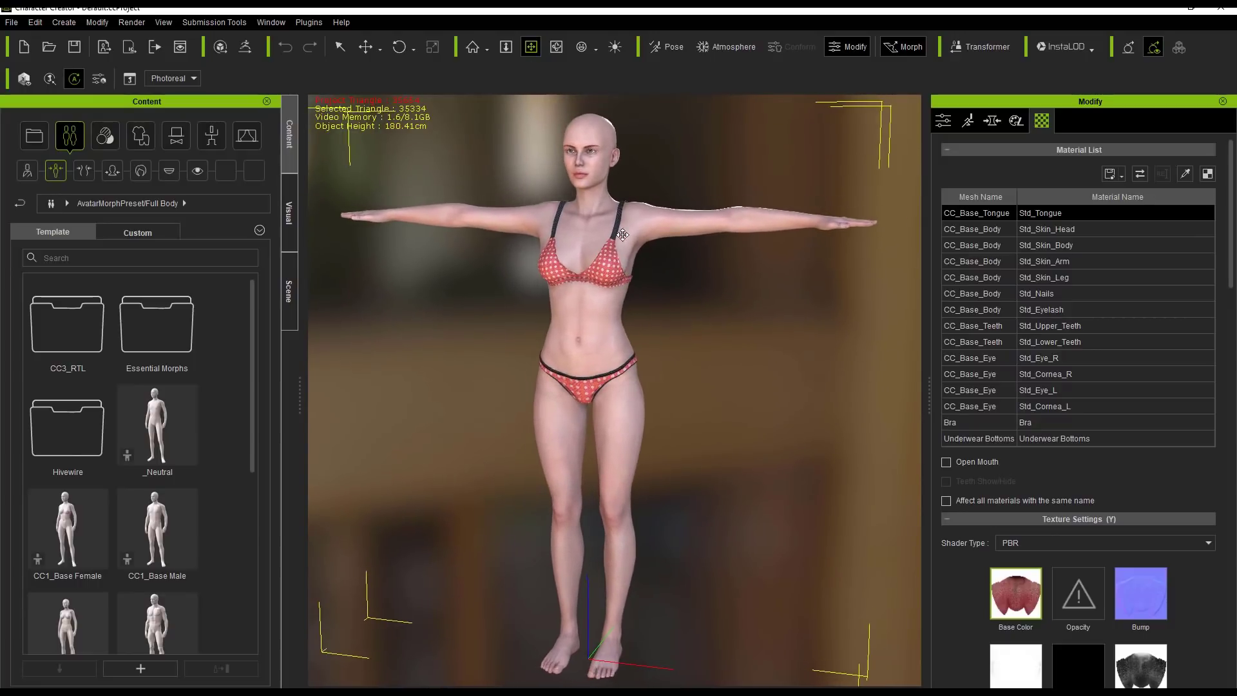
left_click(555, 47)
left_click_drag(478, 311, 480, 343)
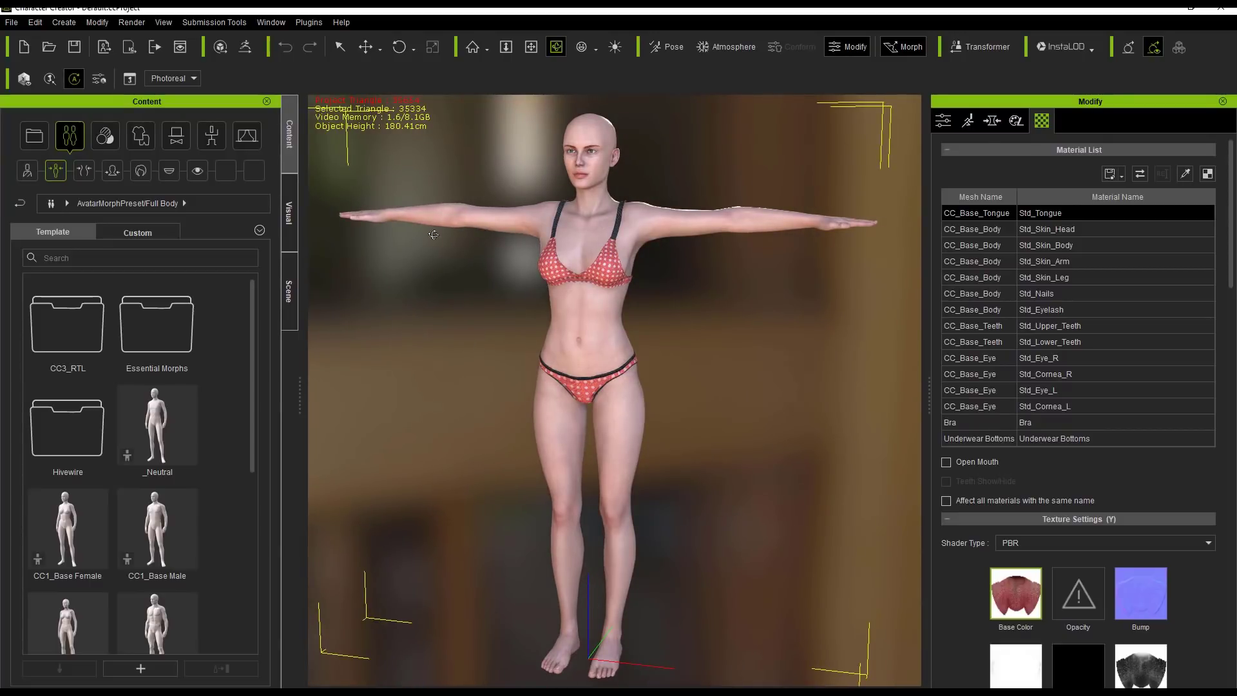
Return to the Select tool, pick the character's bra, and reselect the whole avatar by its body
left_click(341, 49)
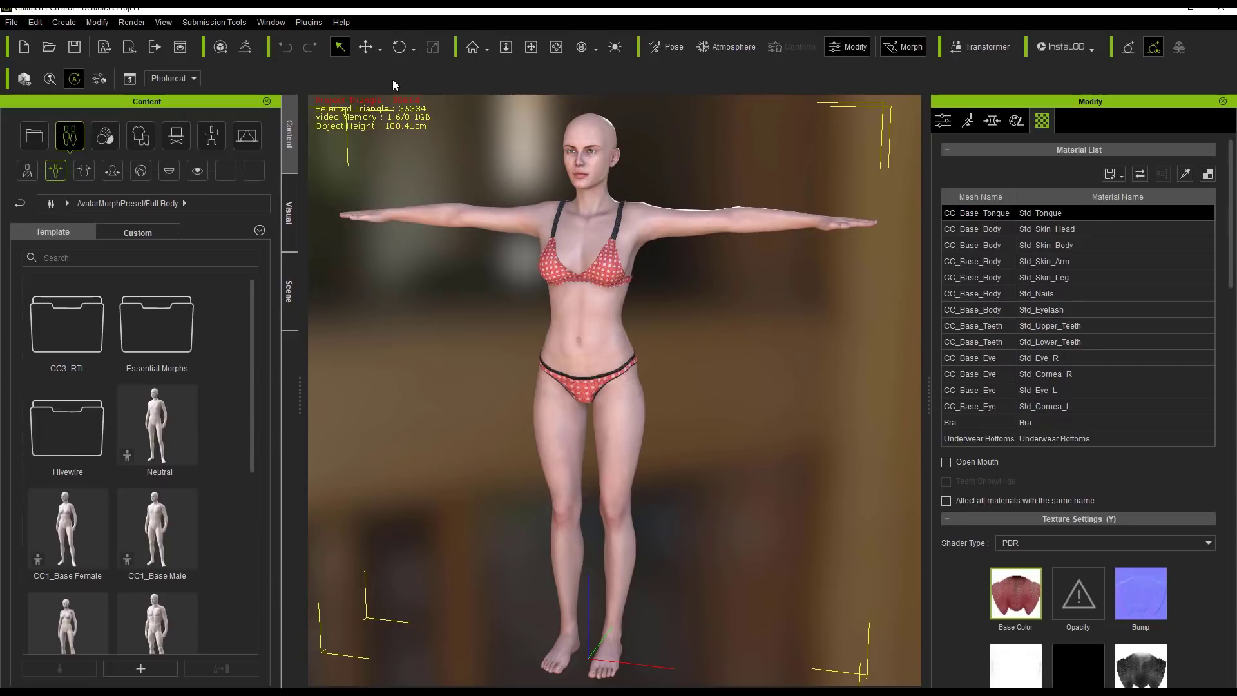
left_click(612, 262)
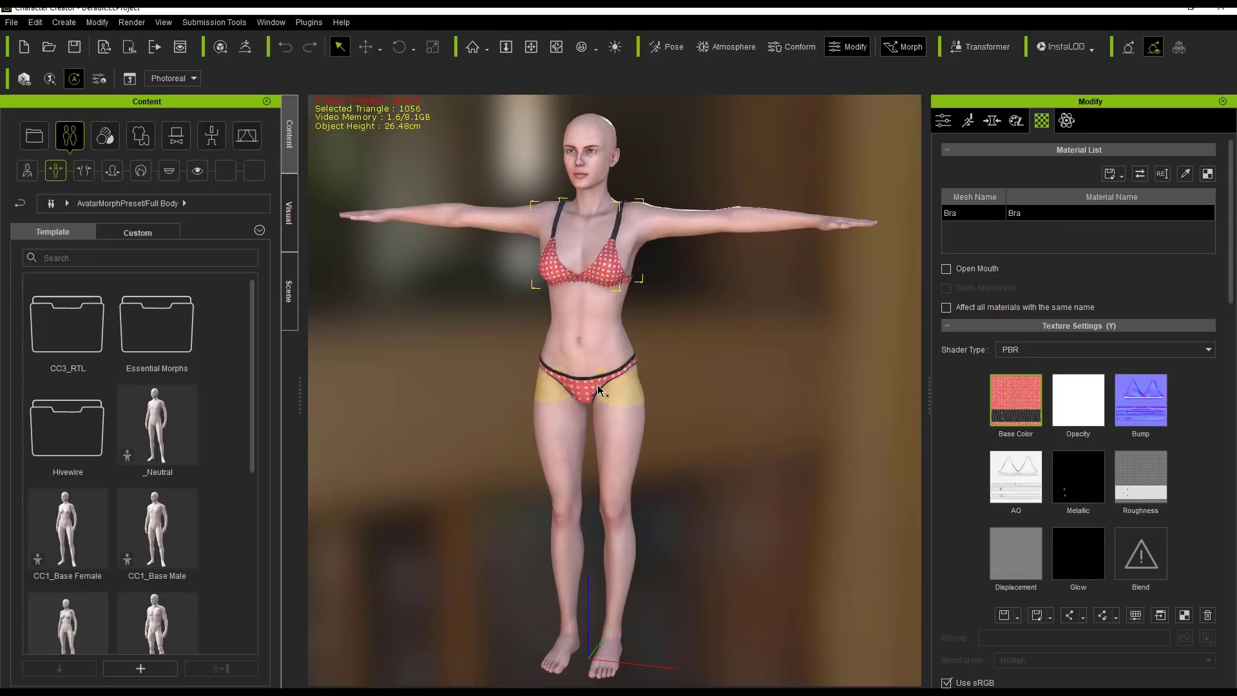
left_click(594, 326)
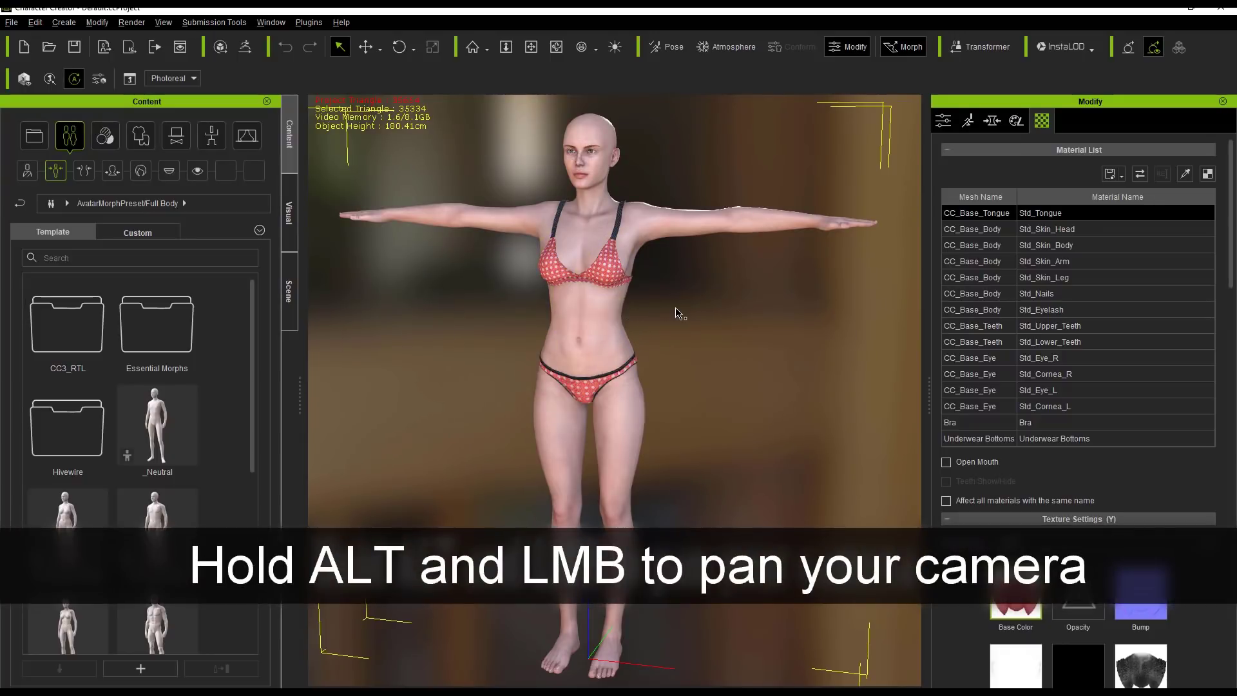
Navigate around the character without the camera tools, finishing on an angled view of the whole body
left_click_drag(676, 312, 780, 298, "alt")
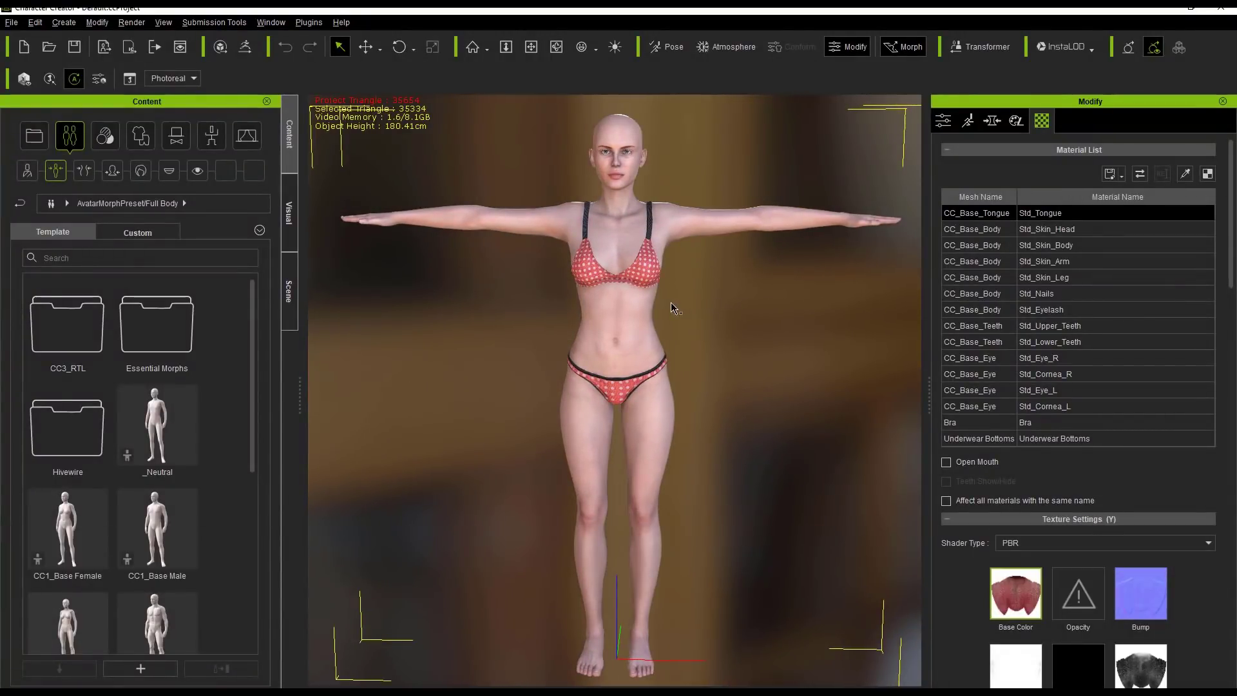
right_click_drag(673, 308, 691, 393, "alt")
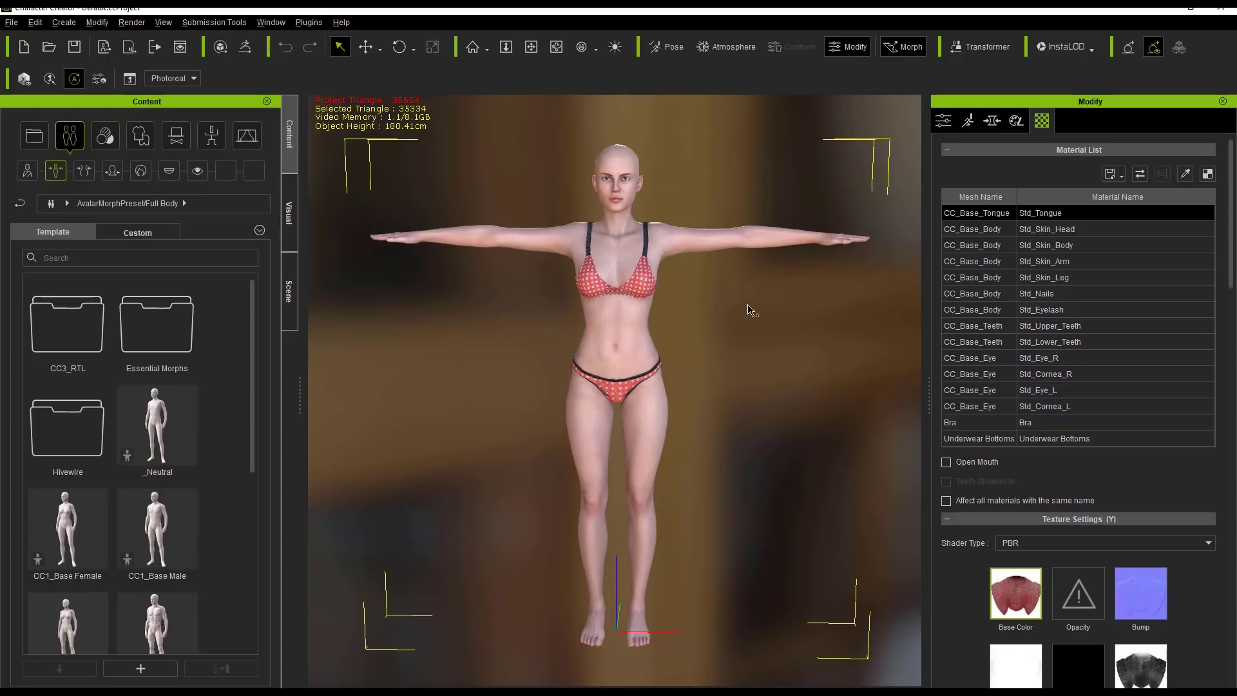
mouse_move(745, 309)
middle_mouse_down()
mouse_move(720, 312)
mouse_move(732, 308)
middle_mouse_up()
right_click_drag(767, 298, 600, 358)
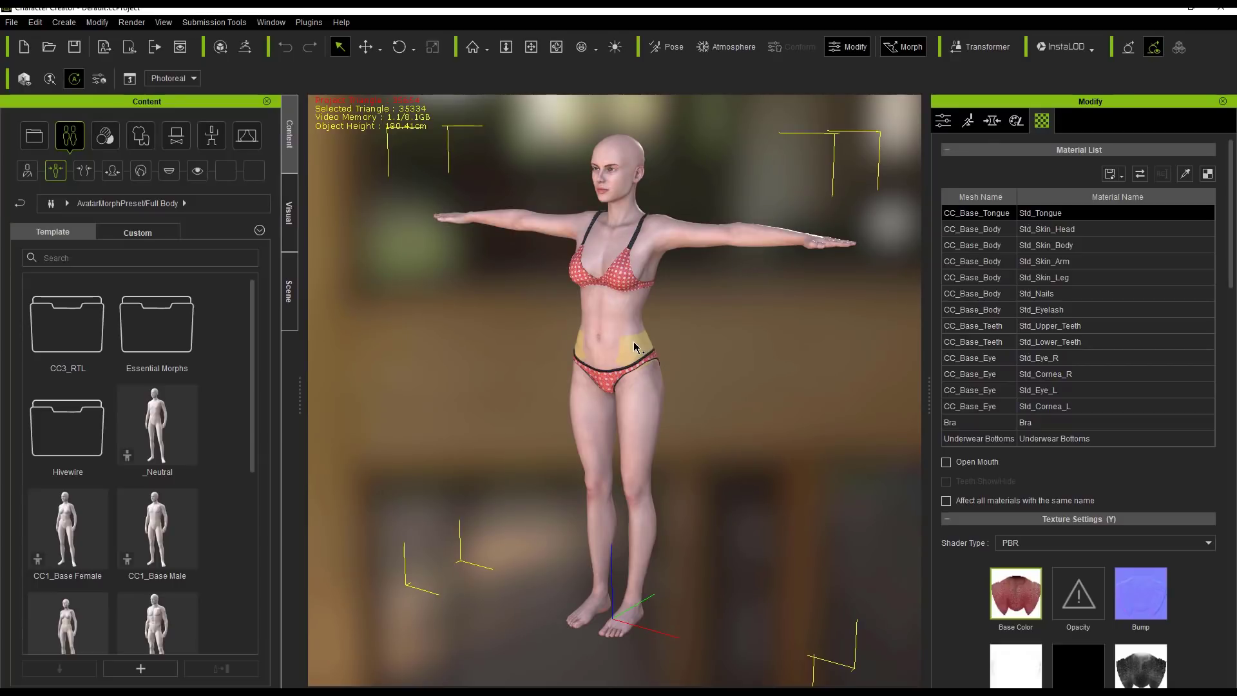
View the character from the preset Front, Right, Top and Back camera angles
left_click(596, 48)
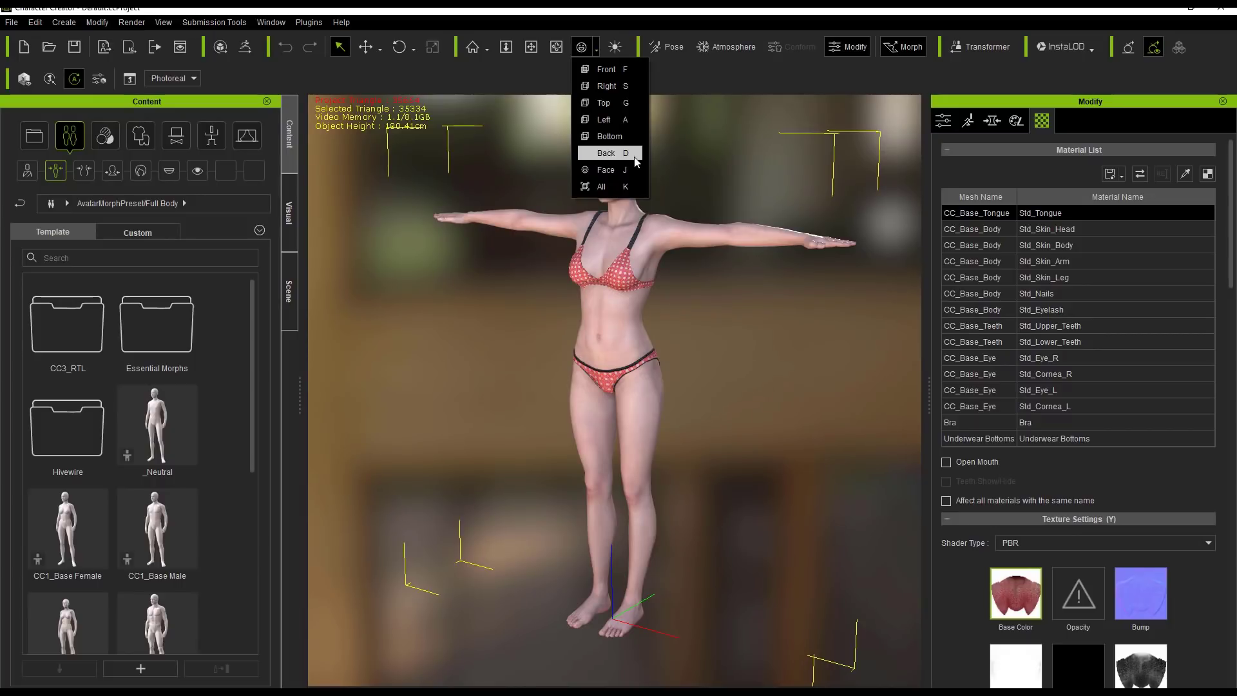
left_click(622, 74)
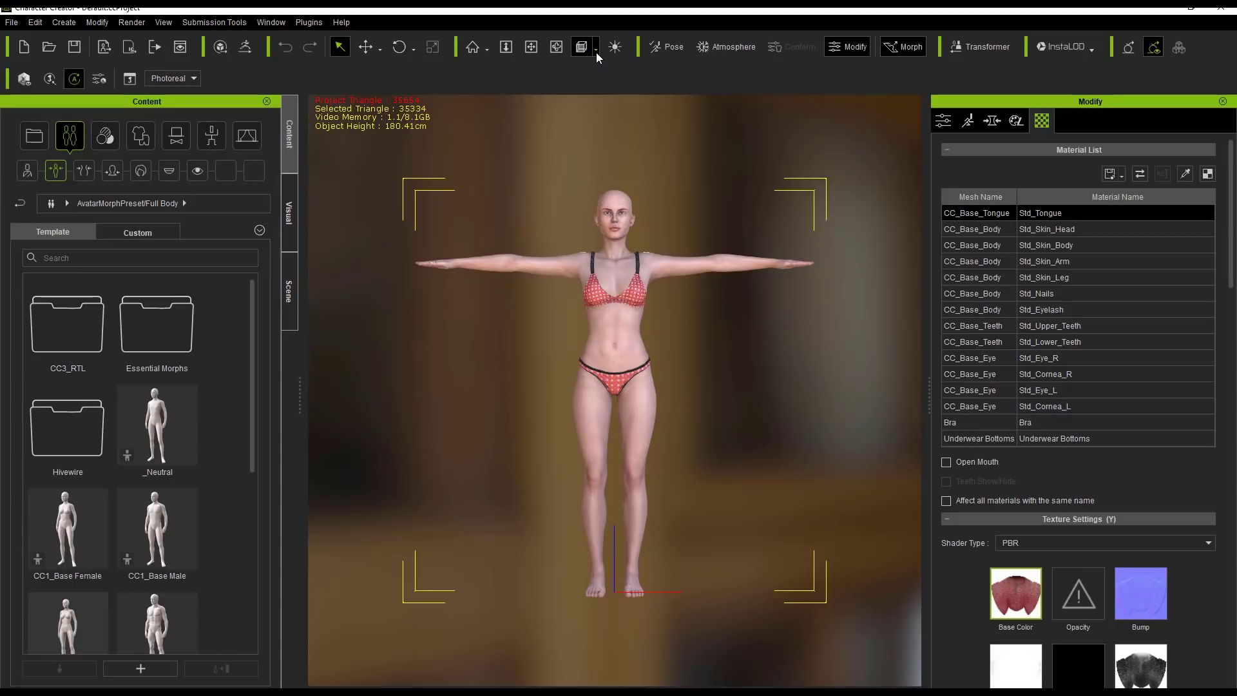
left_click(597, 52)
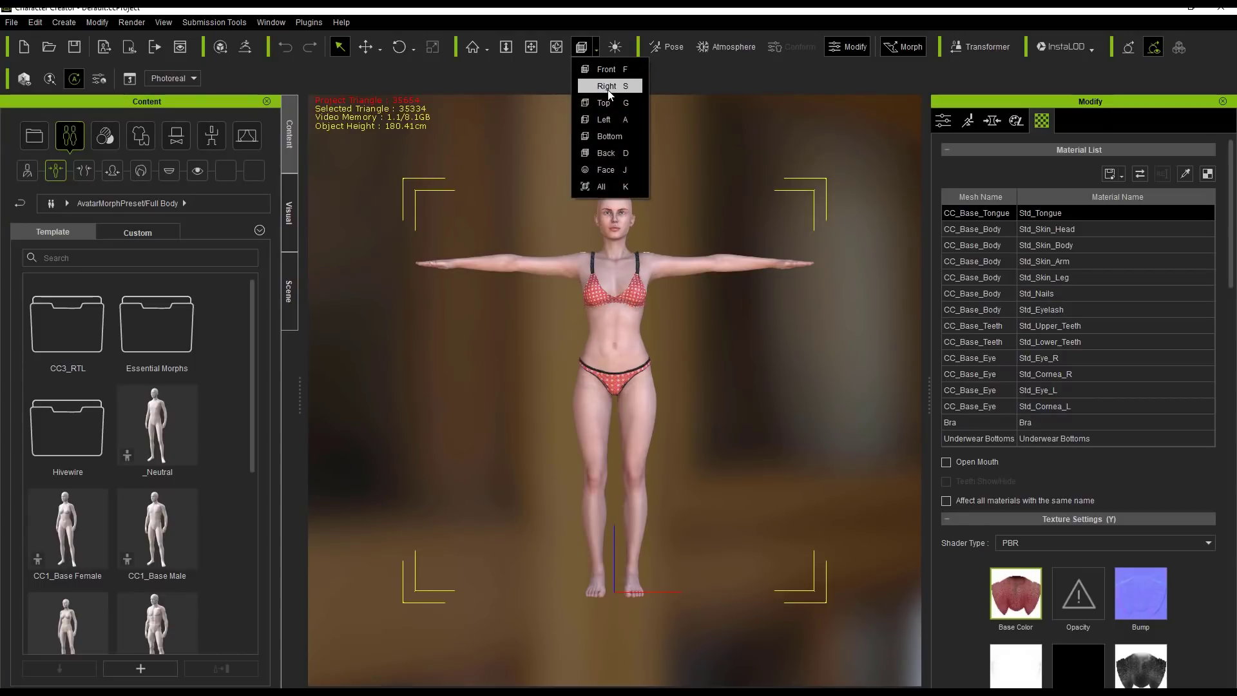
left_click(609, 86)
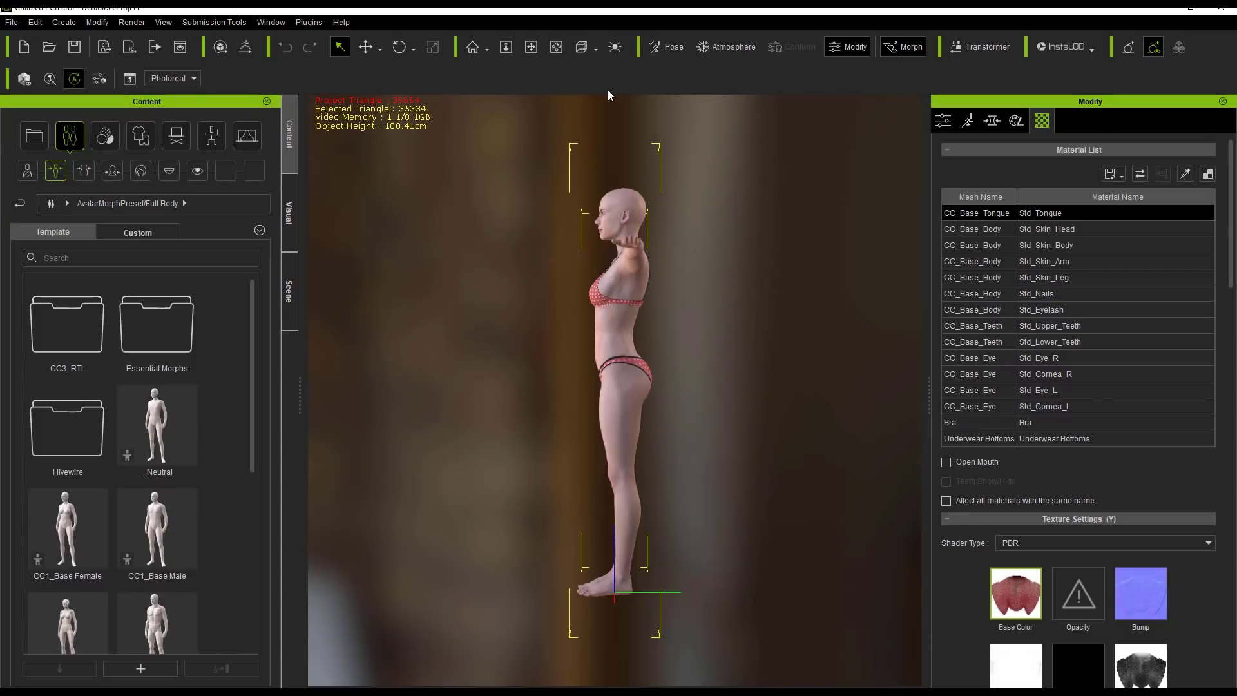
left_click(596, 52)
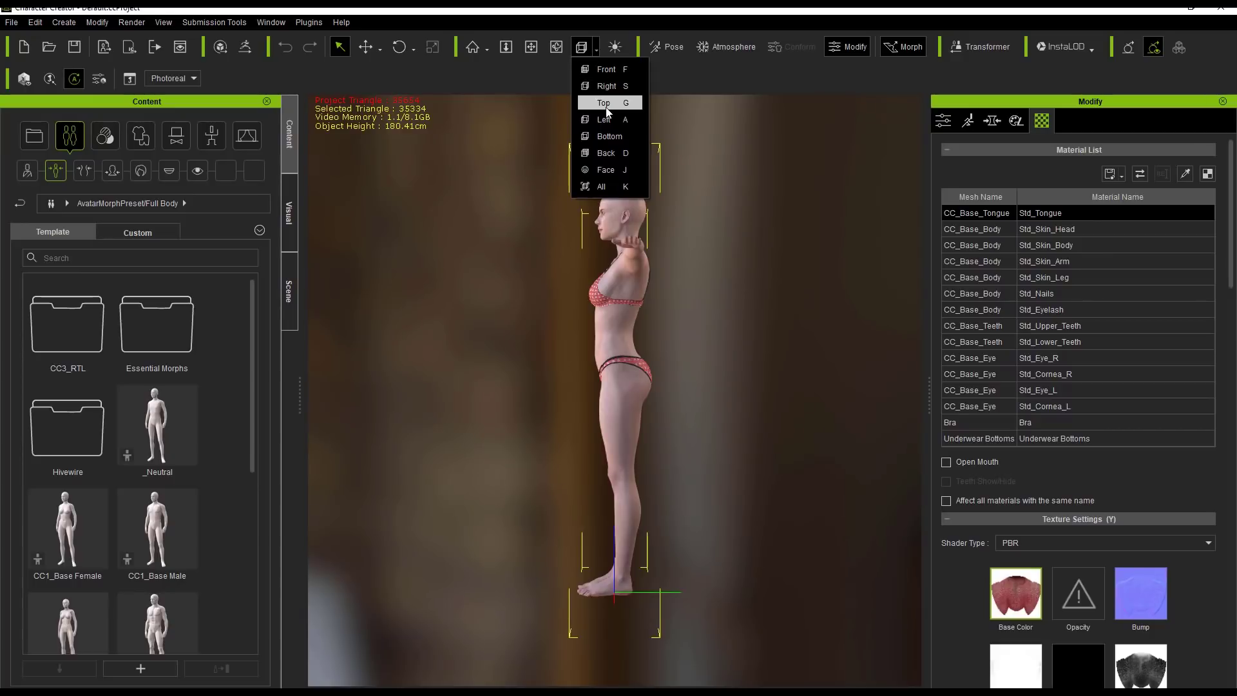
left_click(606, 105)
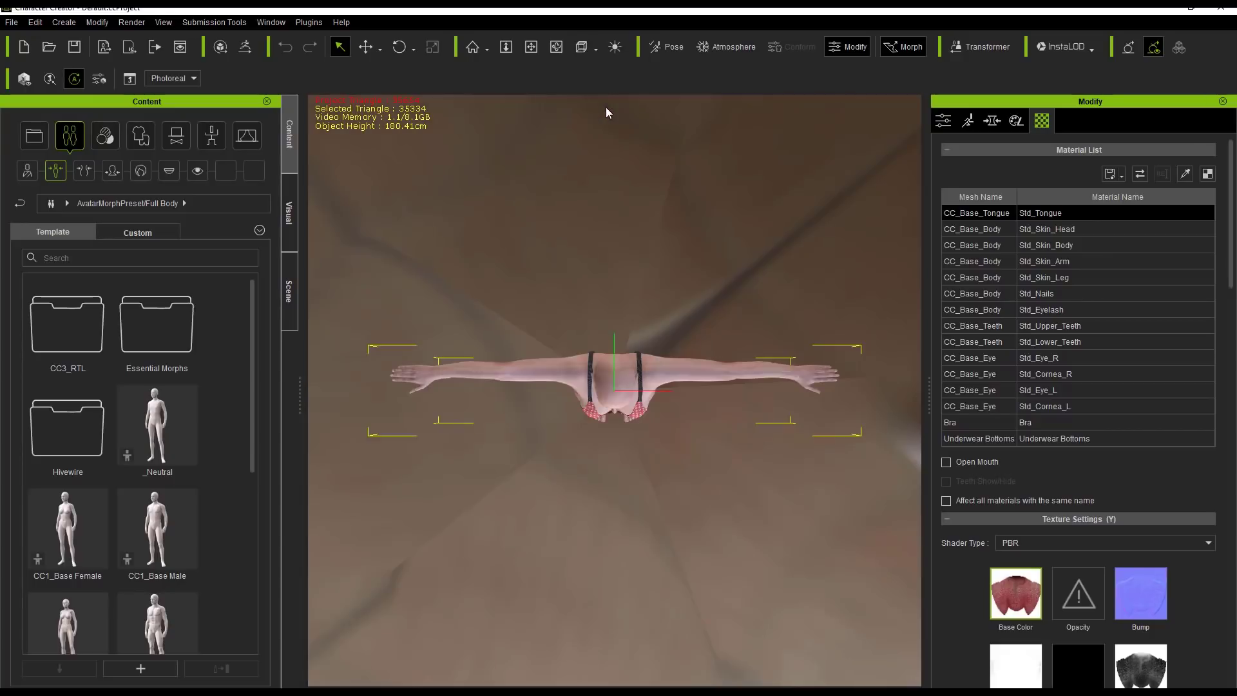
left_click(598, 50)
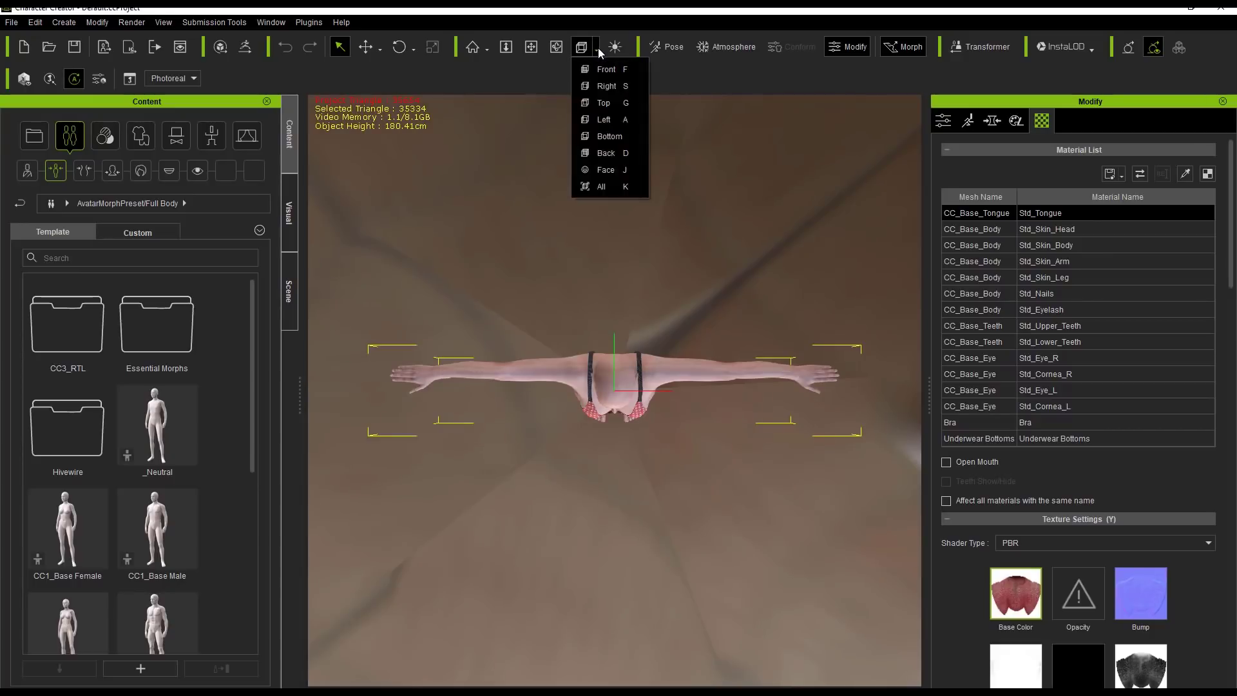
left_click(609, 155)
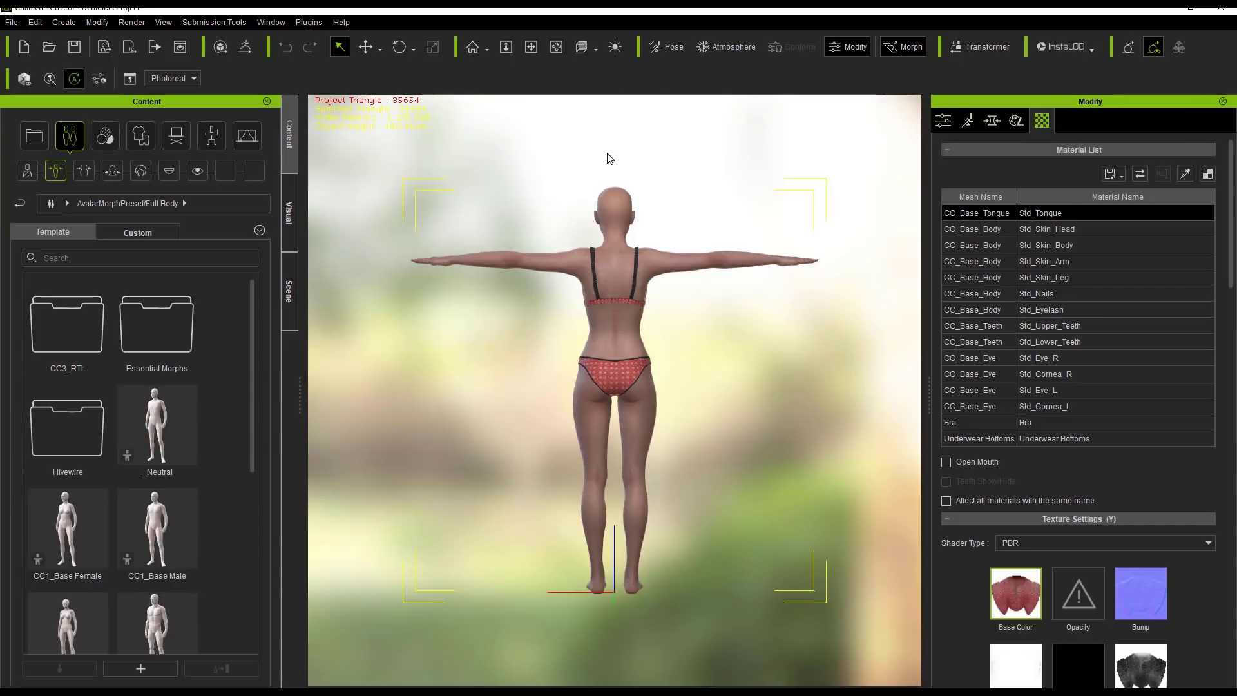
Cycle the camera through the left, right, back, front, top and face views, ending on the whole body
key("l")
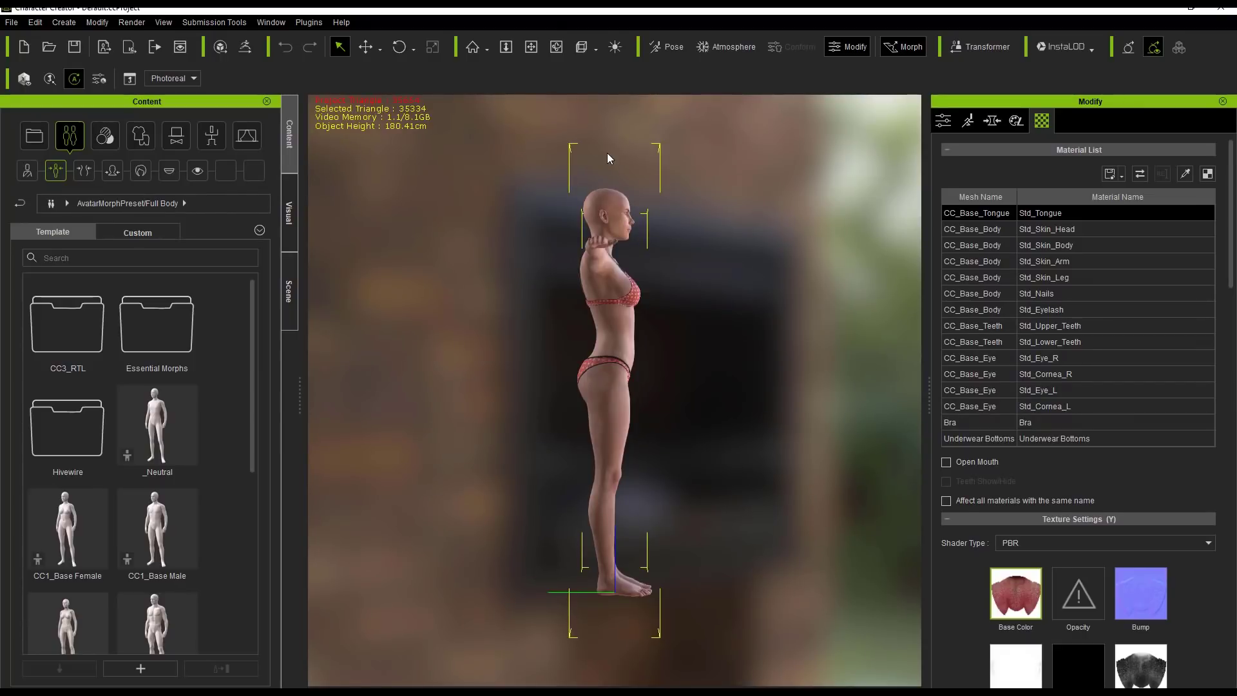
key("r")
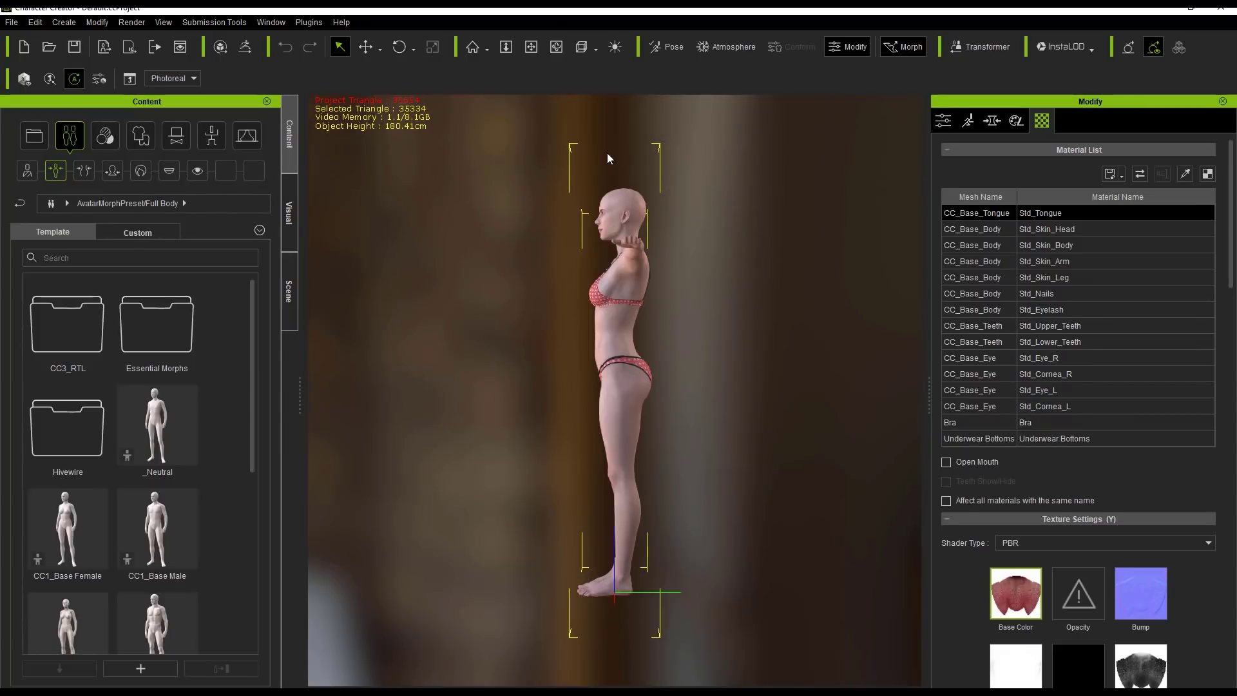
key("b")
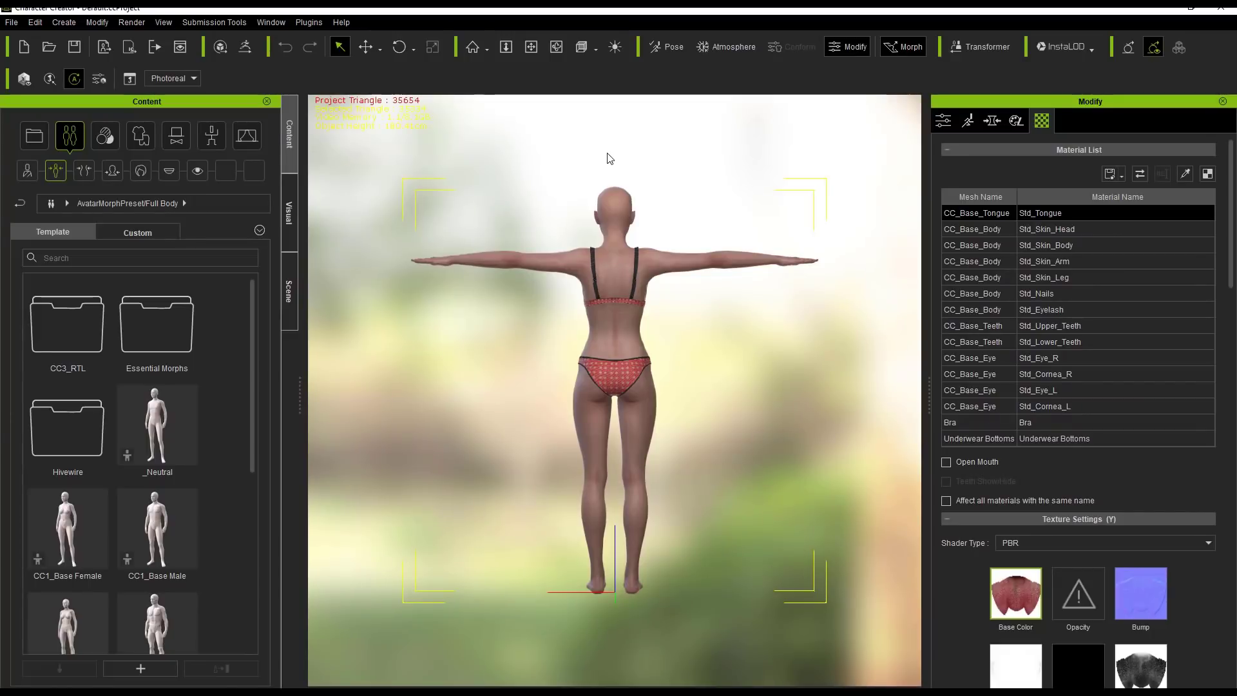
key("f")
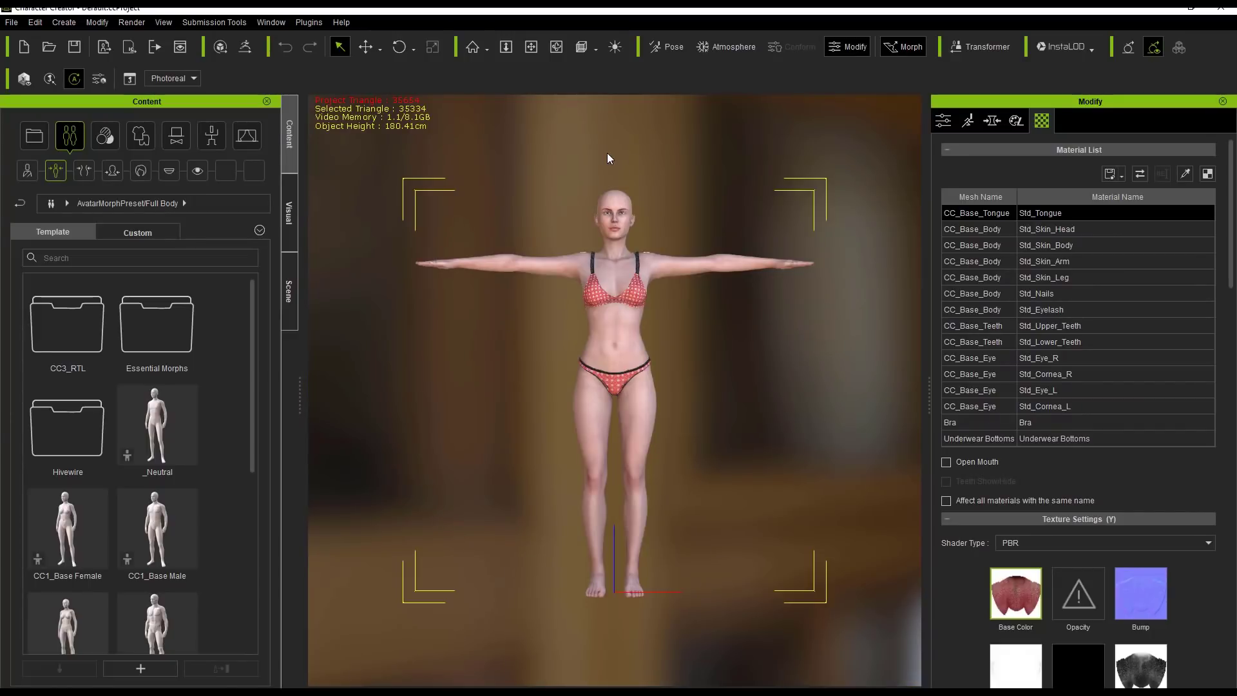
key("t")
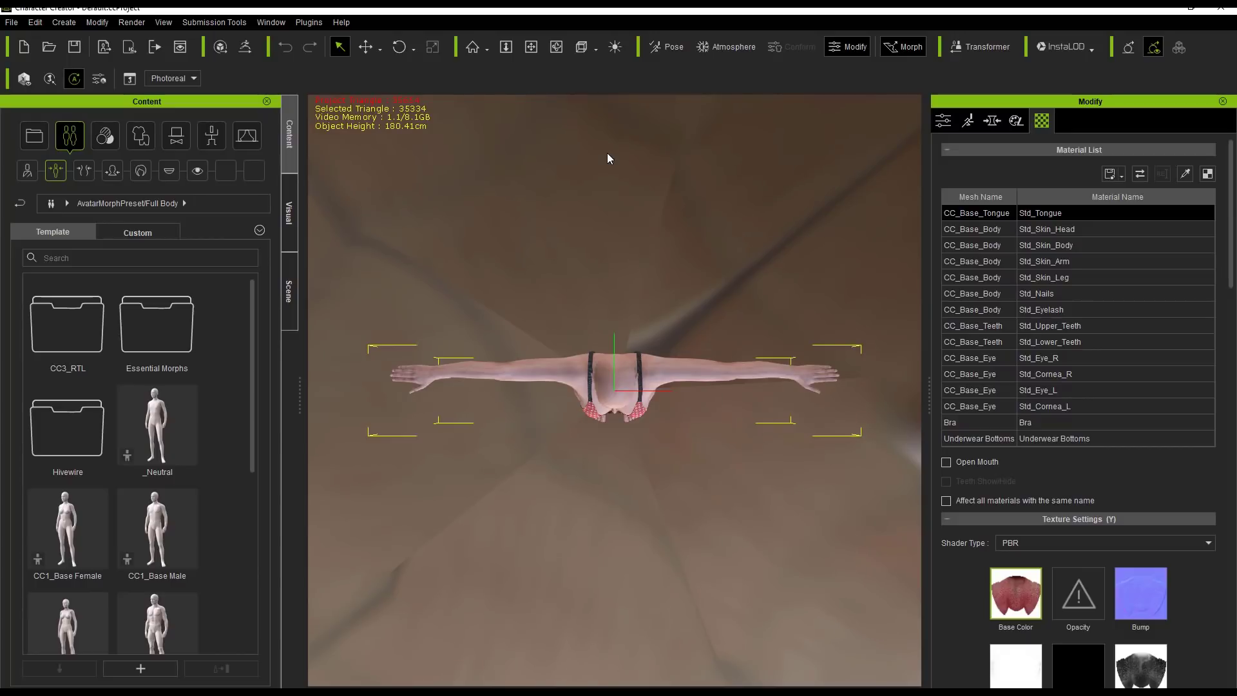
key("f")
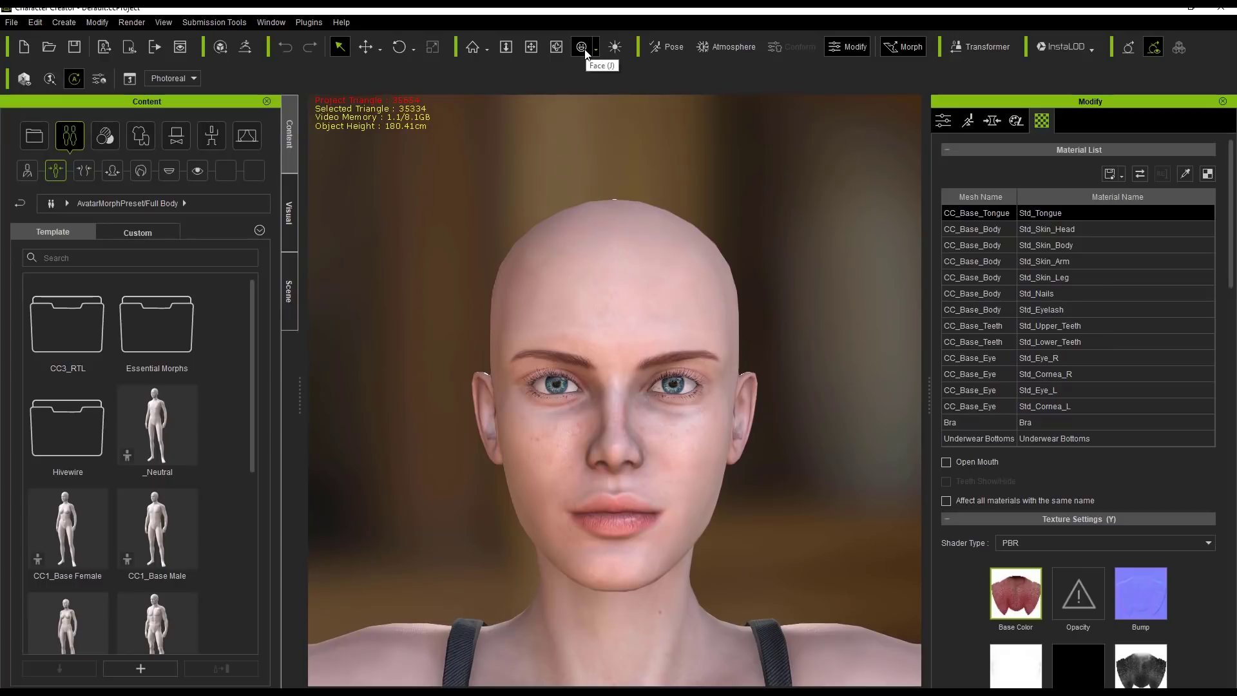
key("f")
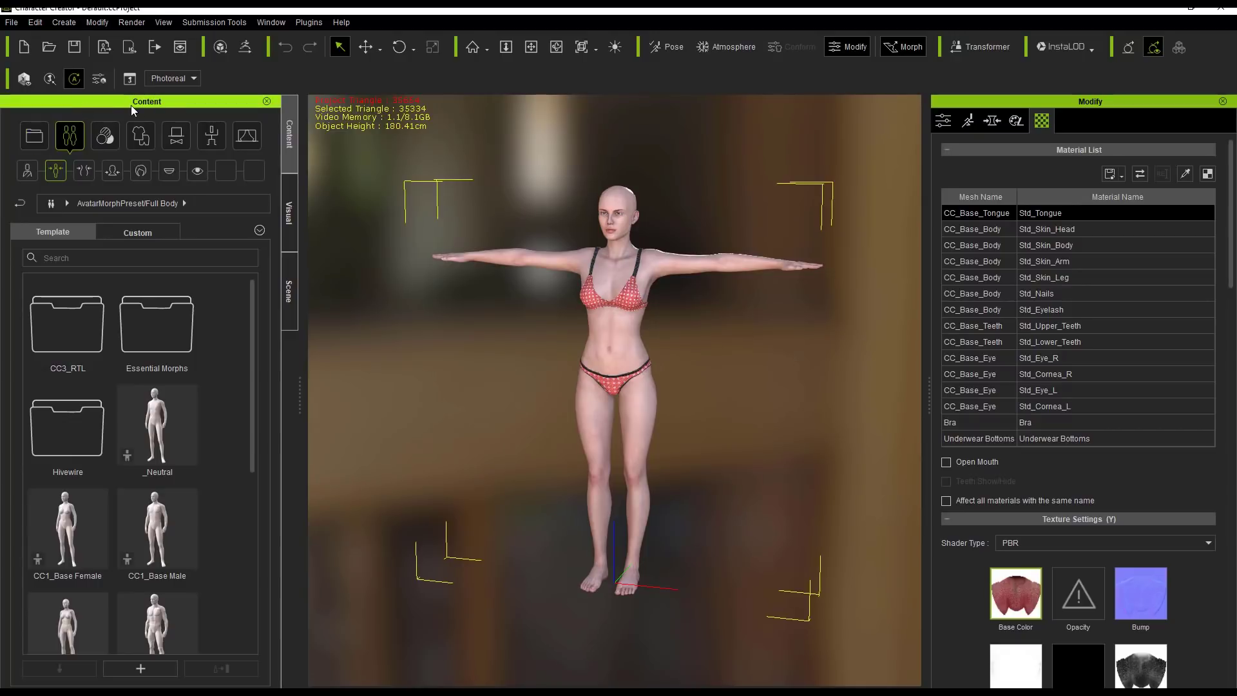
Browse the full-body morph presets in the template content library and look closer at the character
left_click(37, 139)
left_click(65, 139)
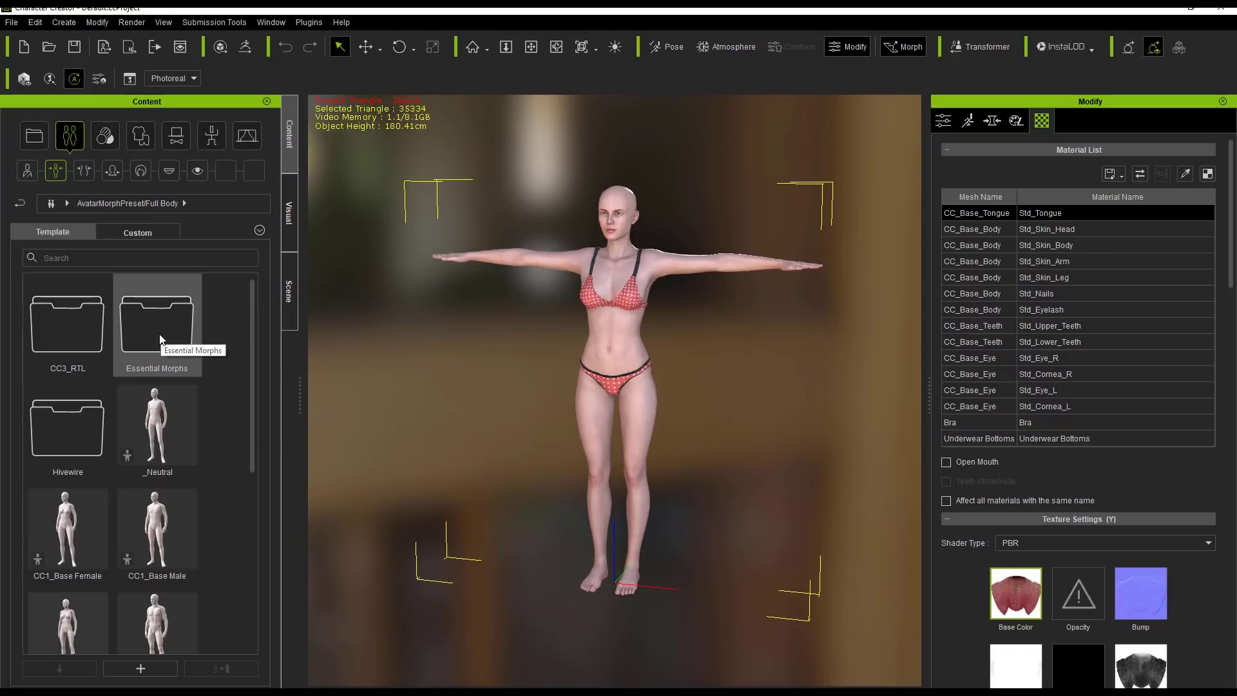
scroll(242, 353, "down", 3)
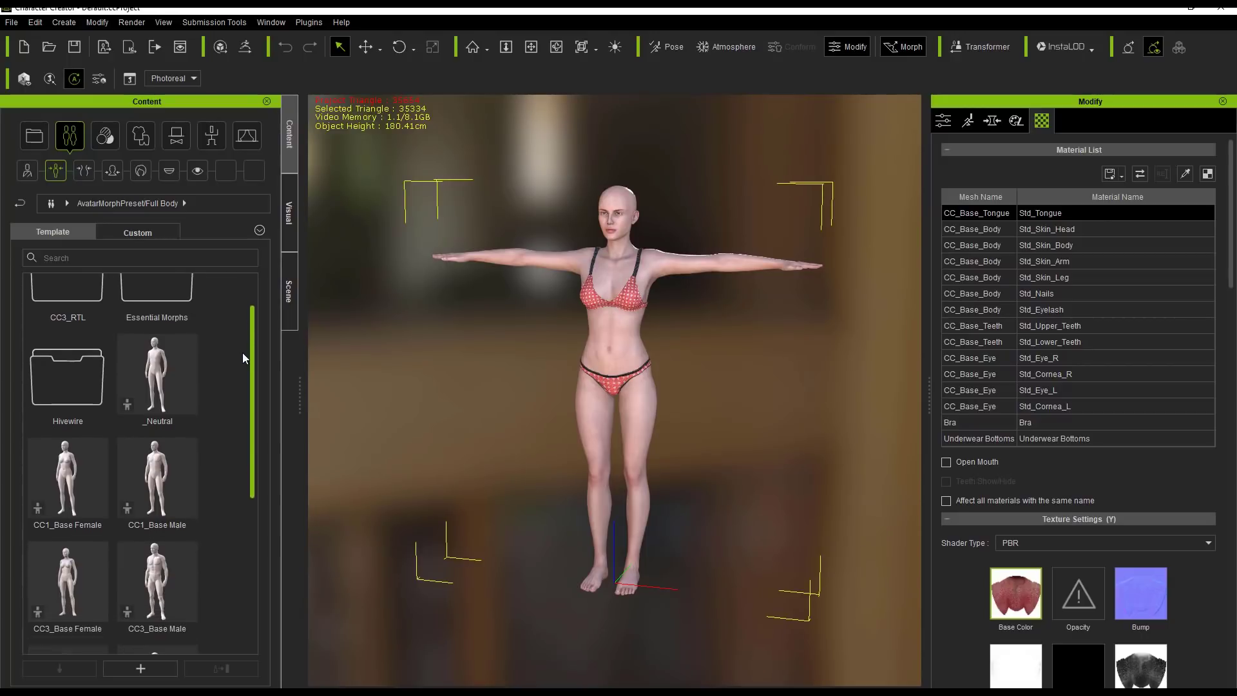
scroll(241, 470, "down", 3)
left_click_drag(252, 508, 272, 377)
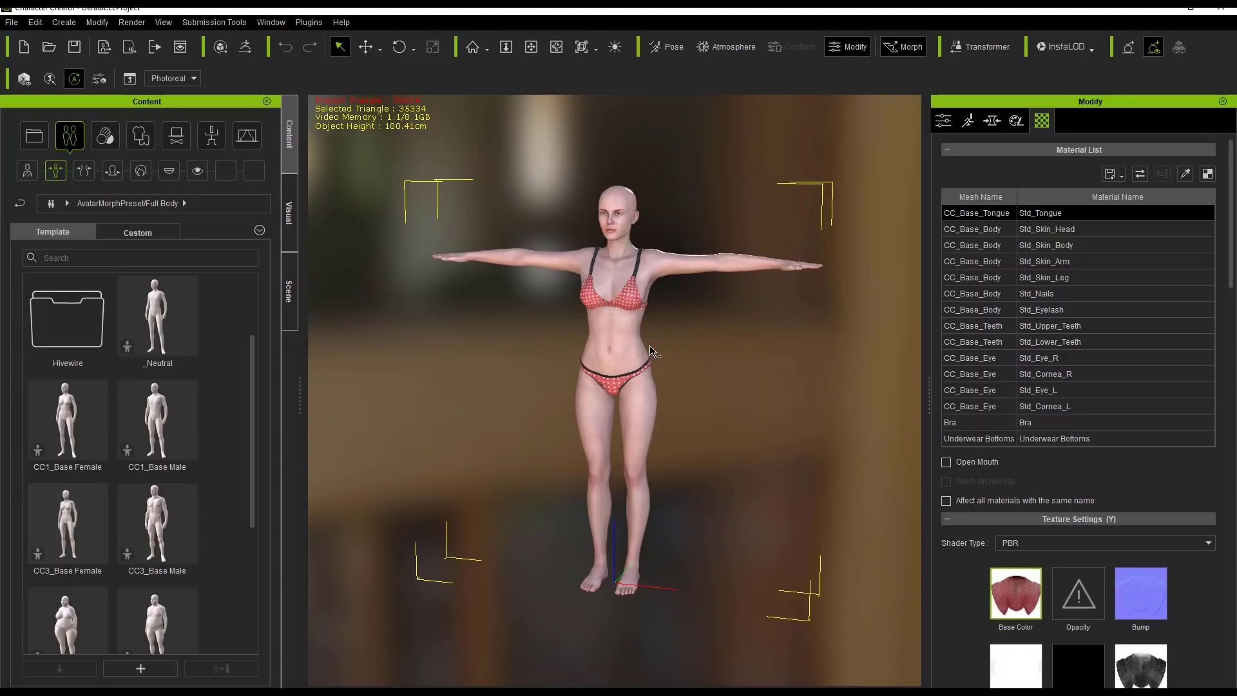
scroll(651, 351, "up", 3)
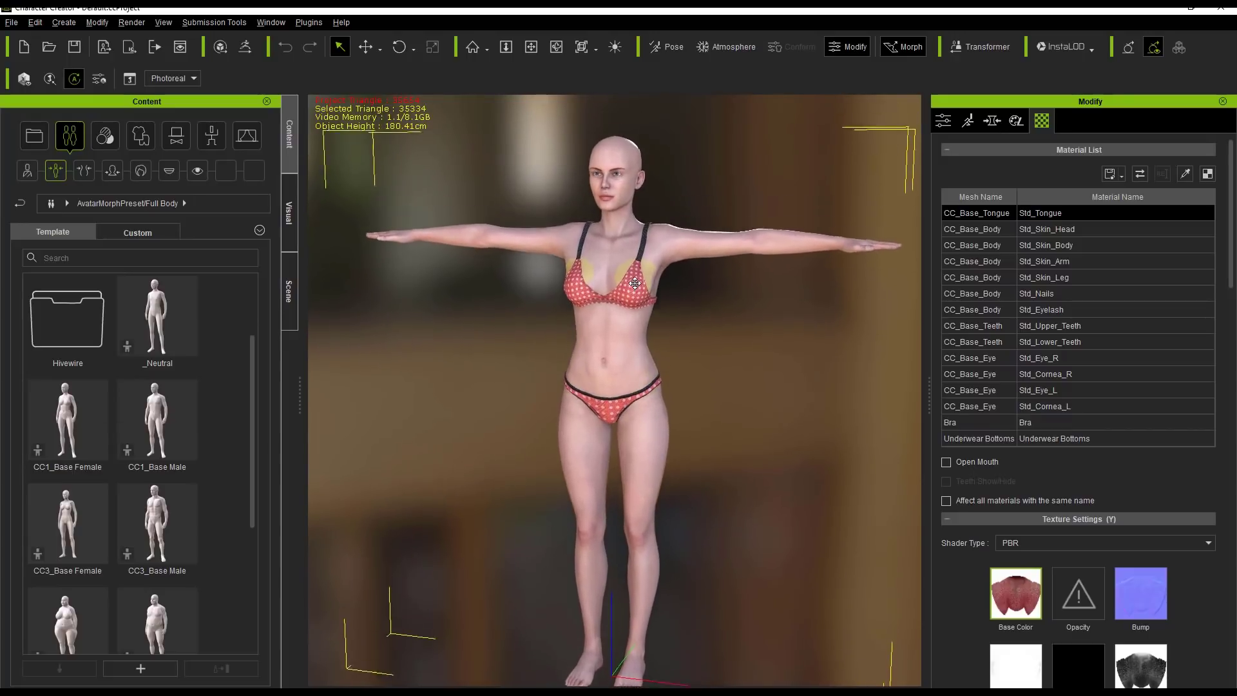
scroll(635, 283, "up", 3)
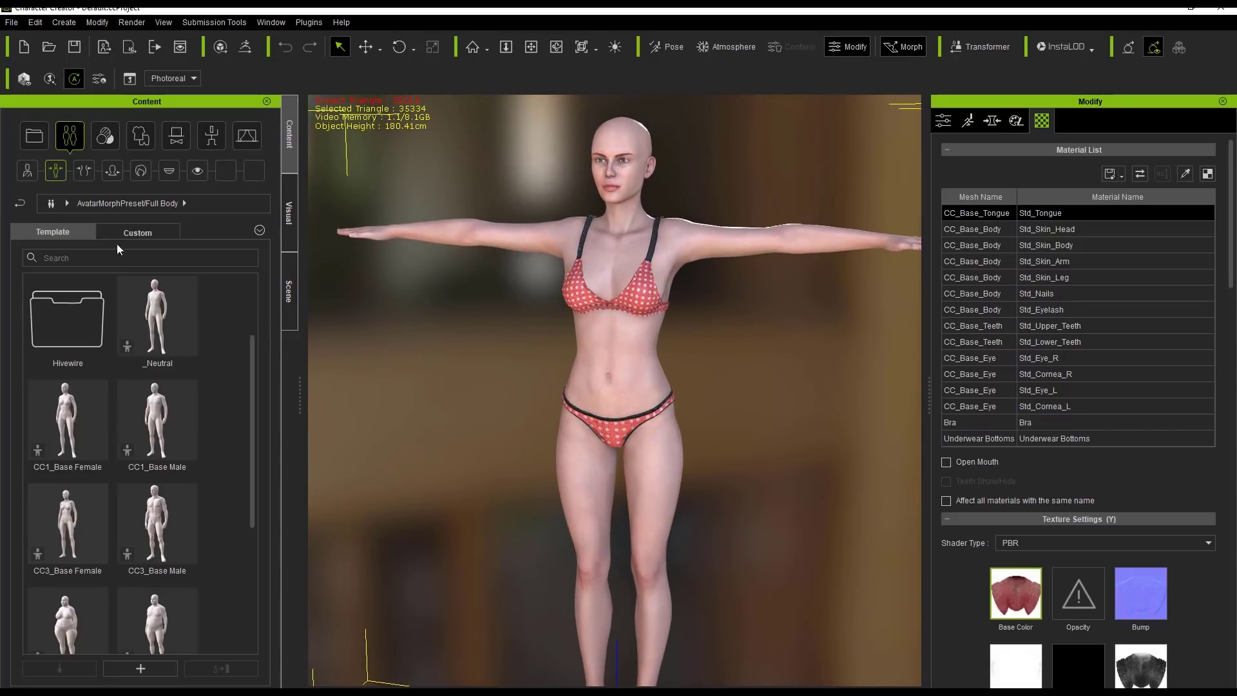
Apply the CC1_Base Female full-body morph preset to the character
double_click(75, 429)
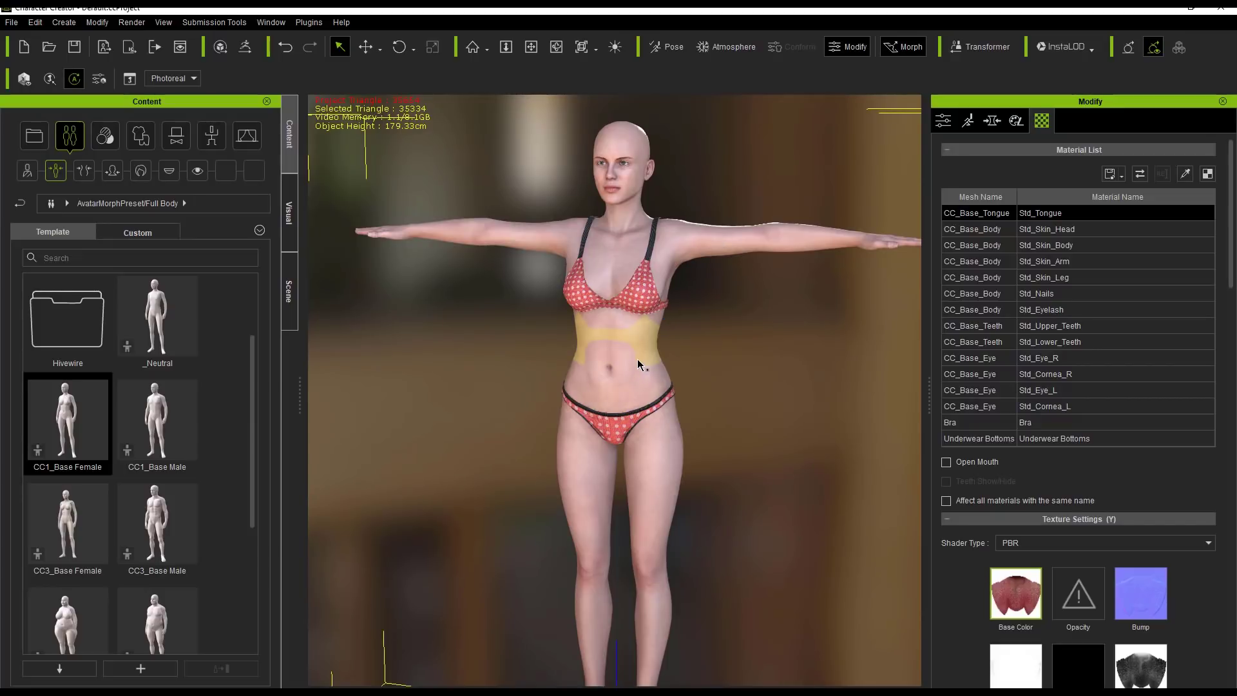
left_click_drag(640, 365, 674, 430)
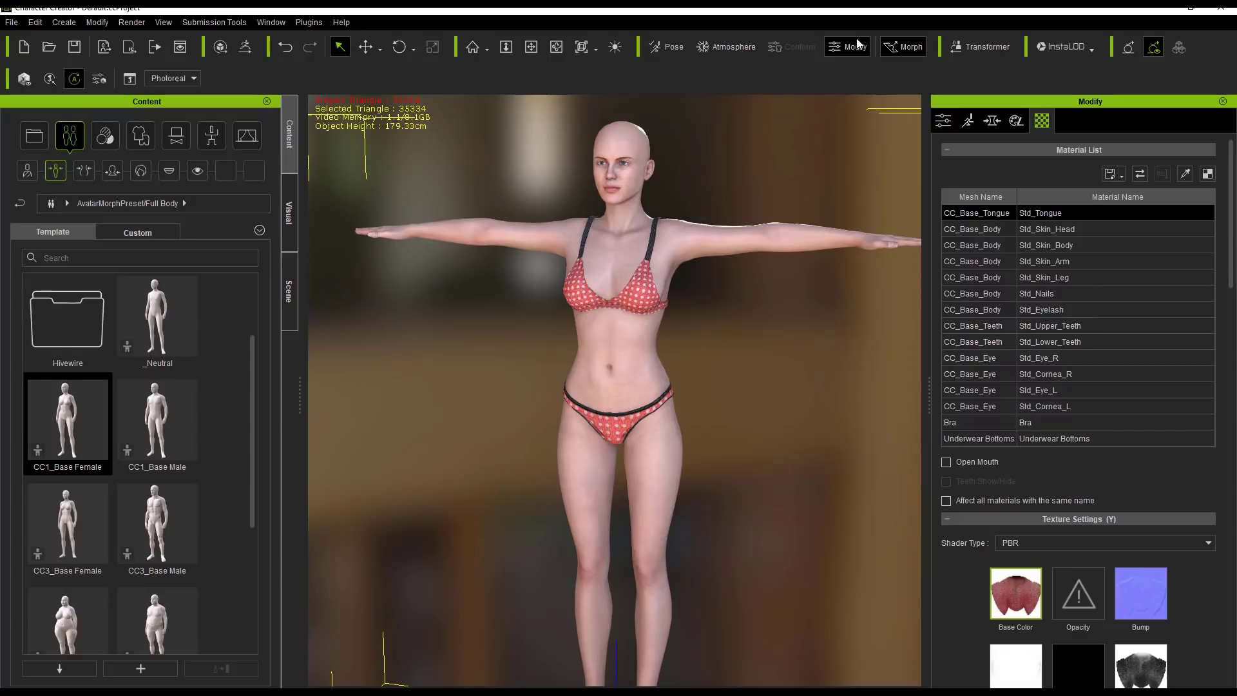
Hide the Modify Tools toolbar and show it again
left_click(268, 25)
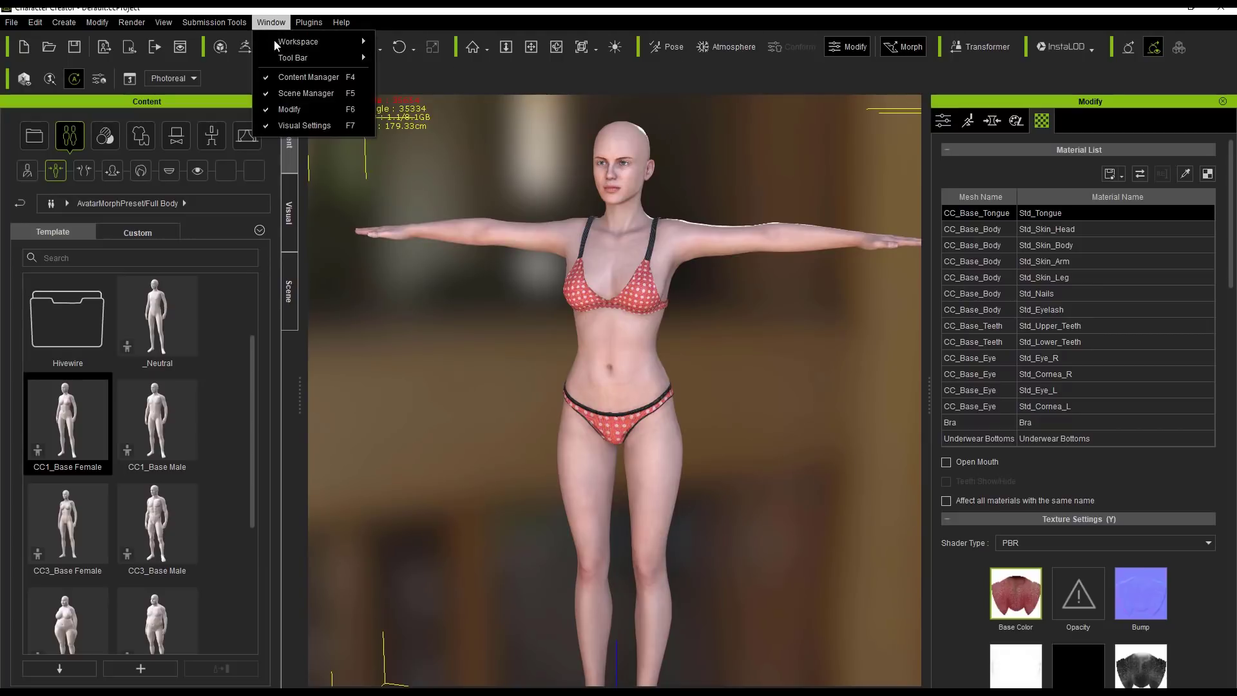
mouse_move(319, 57)
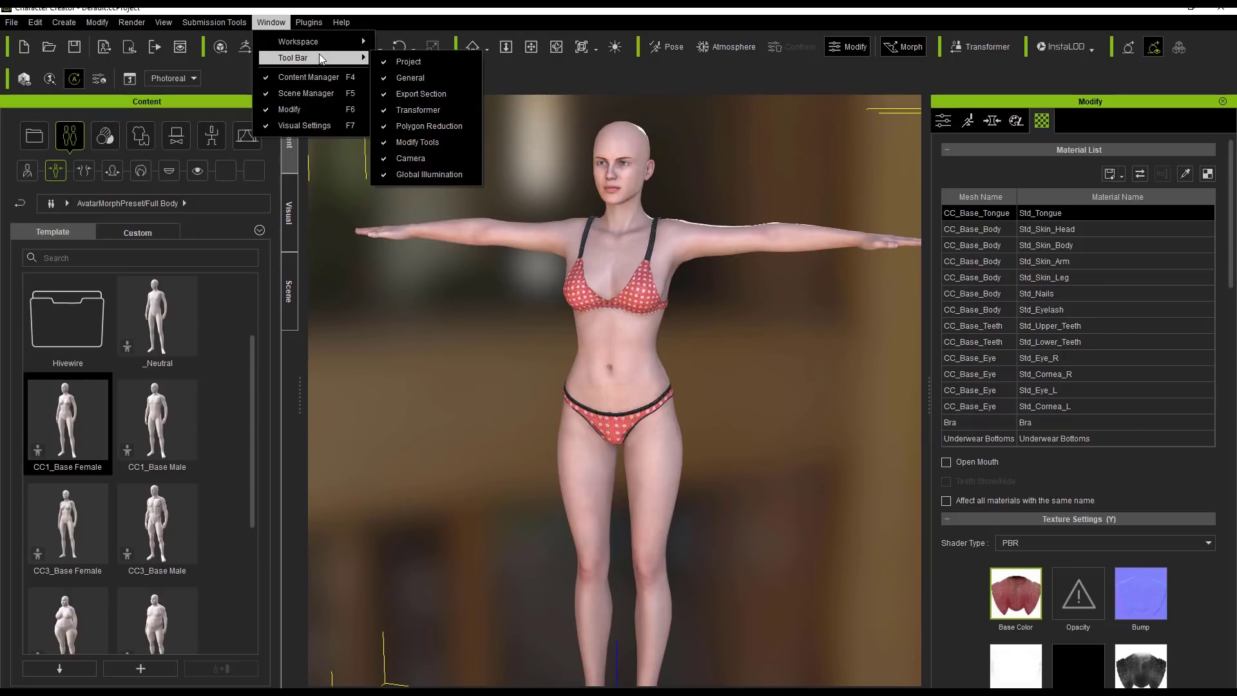
left_click(440, 145)
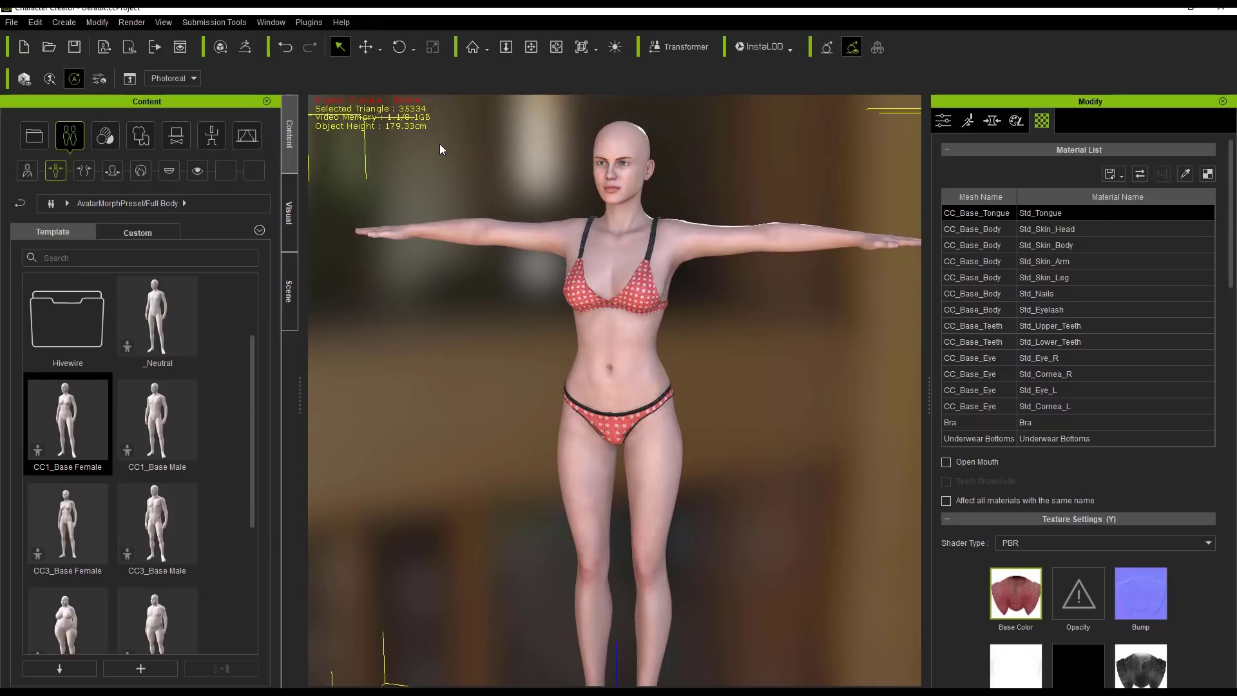
left_click(271, 22)
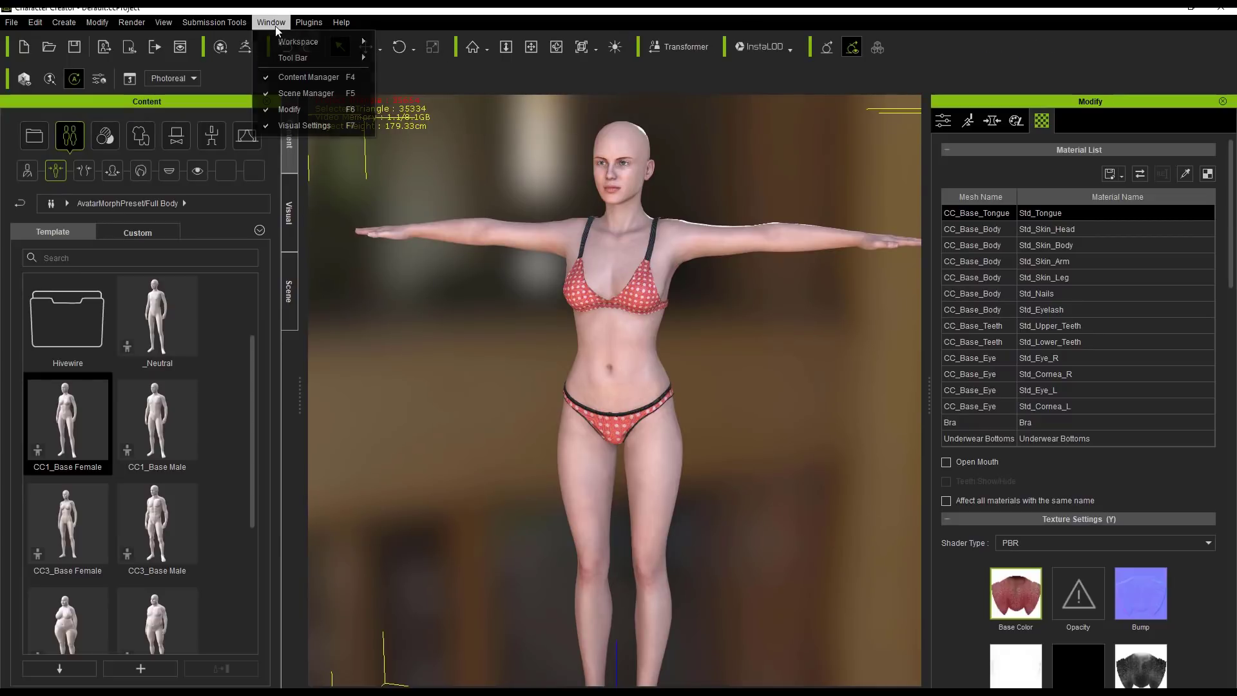
mouse_move(284, 58)
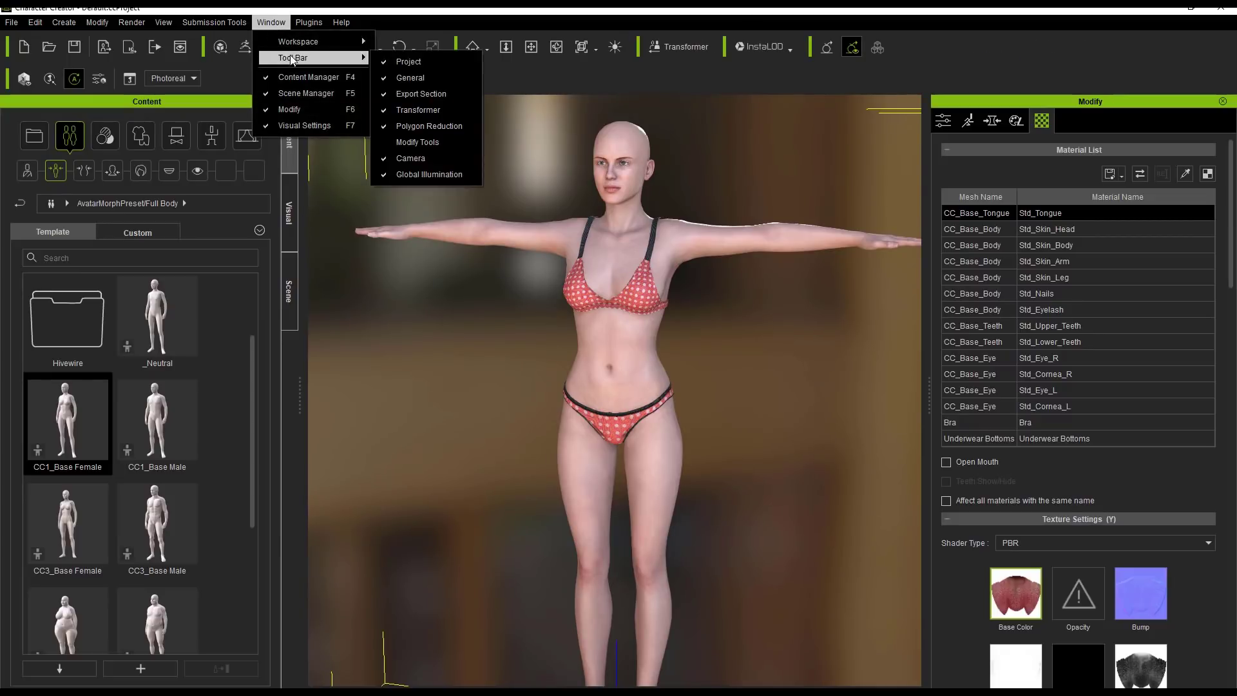
left_click(431, 143)
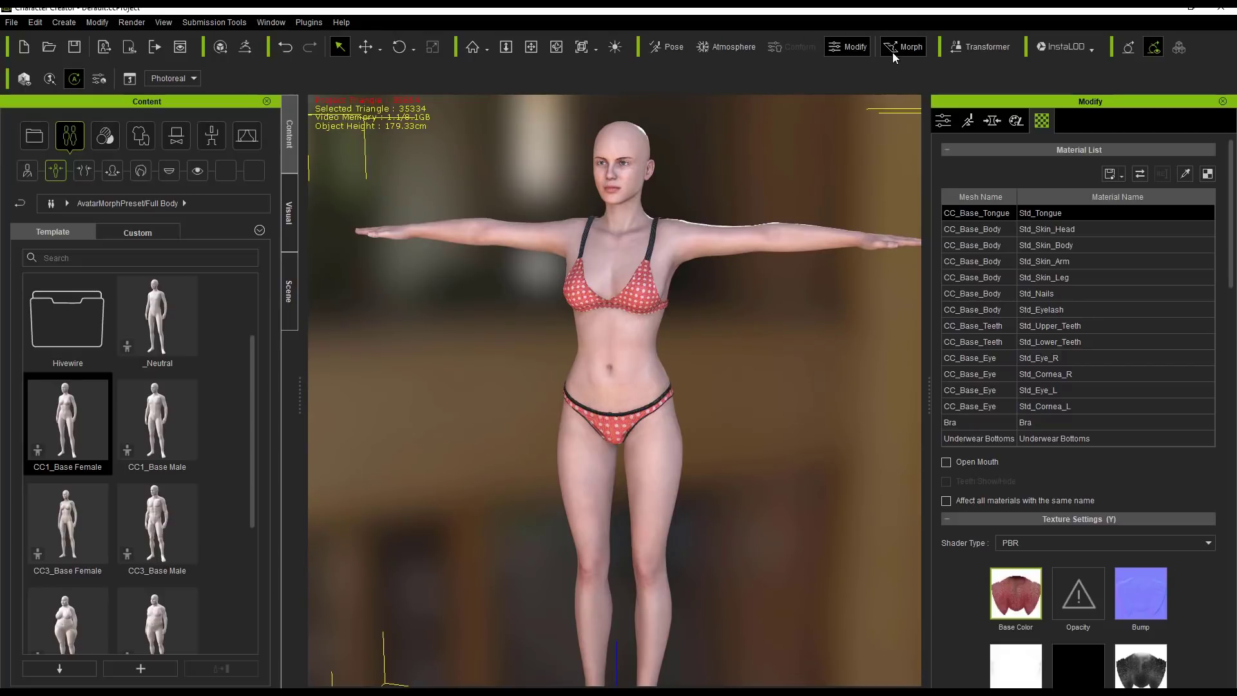
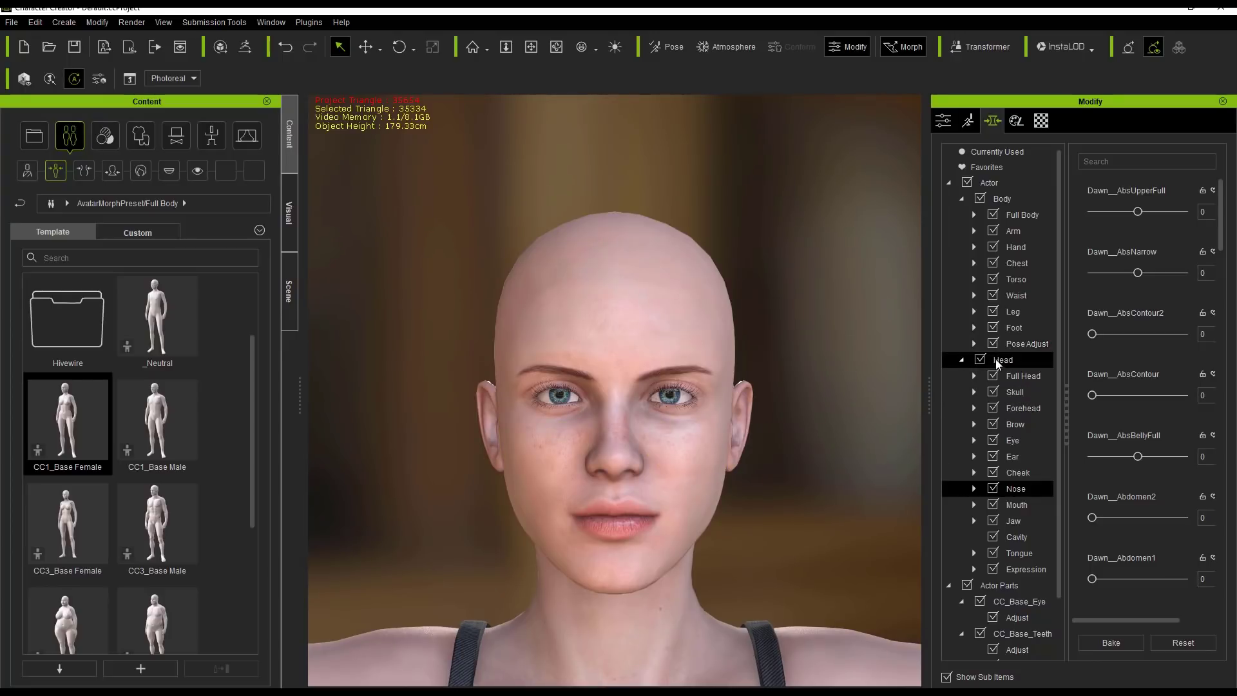
Raise the character's eyebrows by setting the Brow Height morph of the head to 33
left_click(1019, 427)
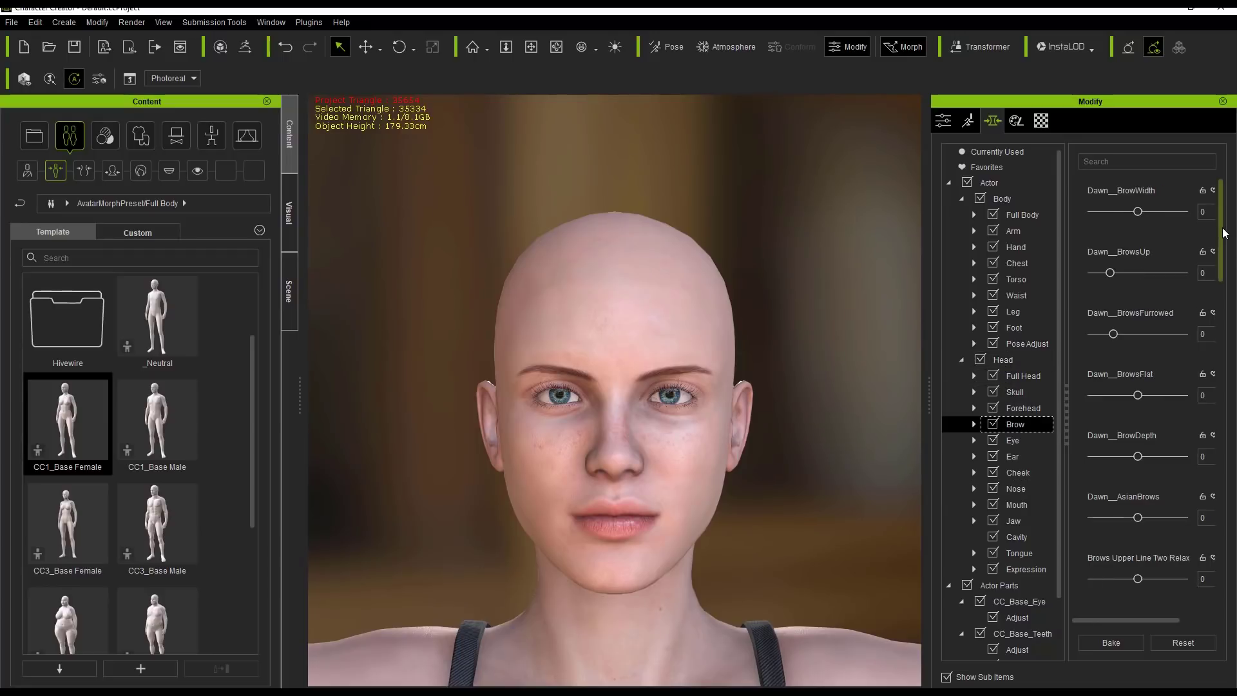
left_click_drag(1224, 238, 1217, 472)
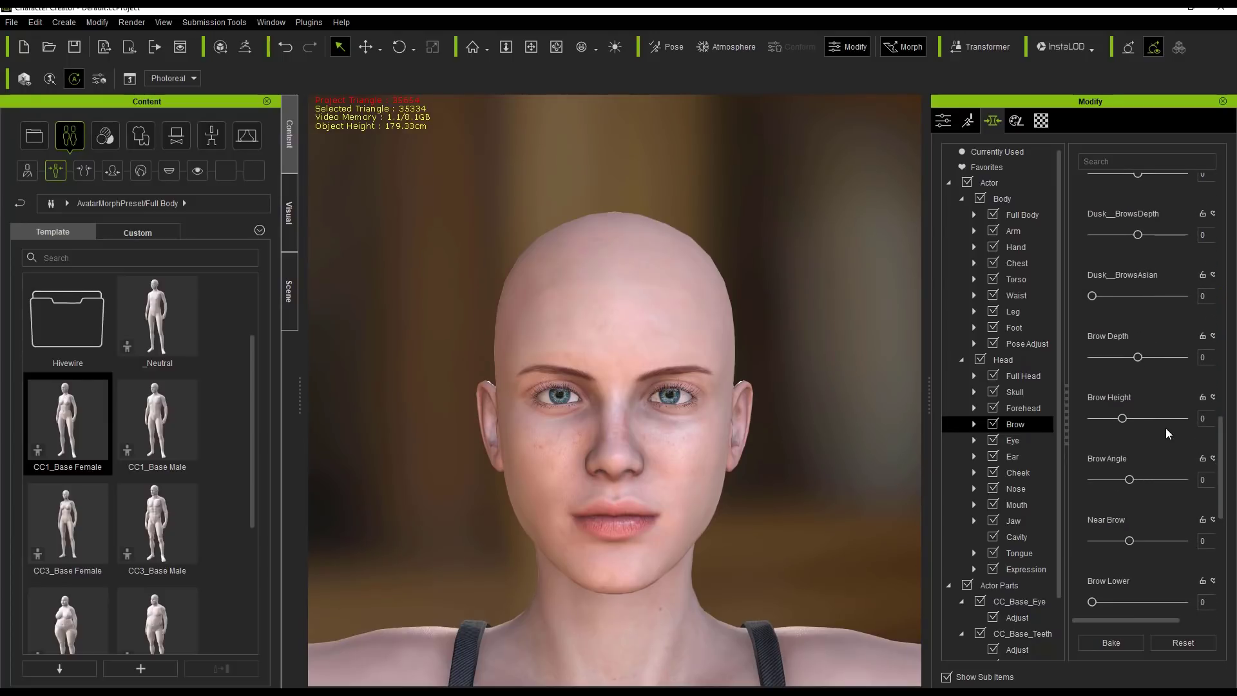
mouse_move(1123, 419)
left_mouse_down()
mouse_move(1203, 421)
mouse_move(1081, 425)
mouse_move(1142, 423)
left_mouse_up()
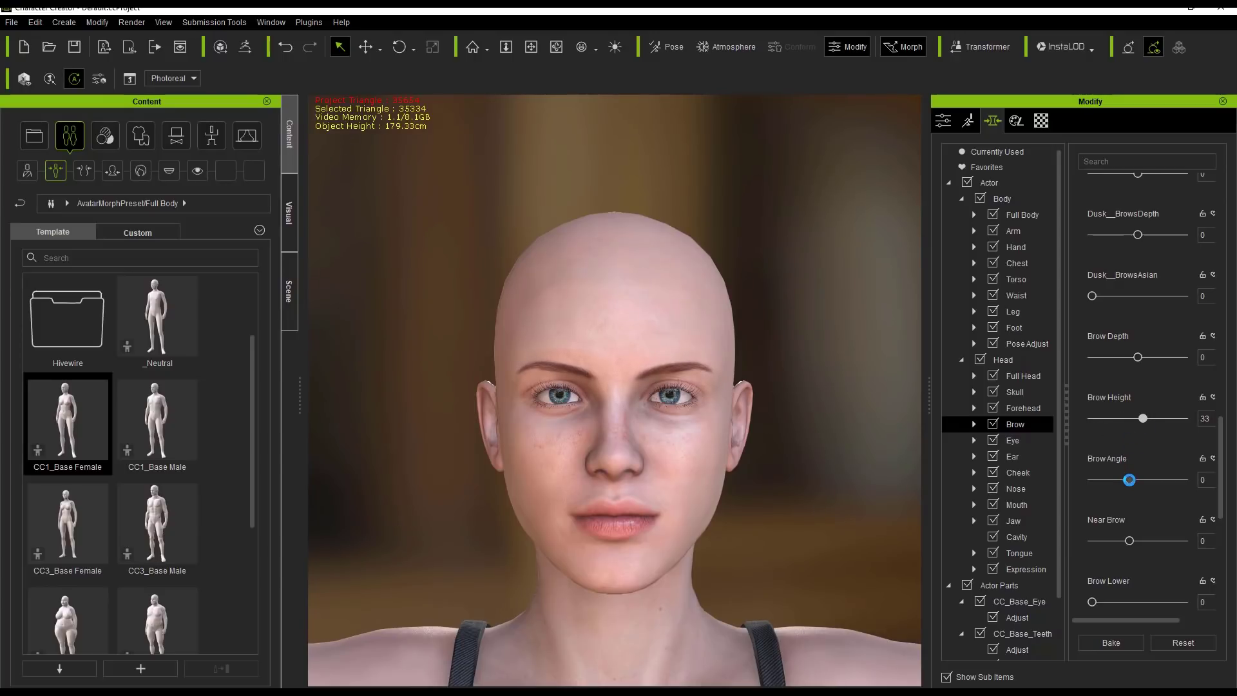
Try the Brow Angle morph at -51, 50 and -50 with a wider slider area, and undo the angle changes
left_click_drag(1134, 481, 1103, 482)
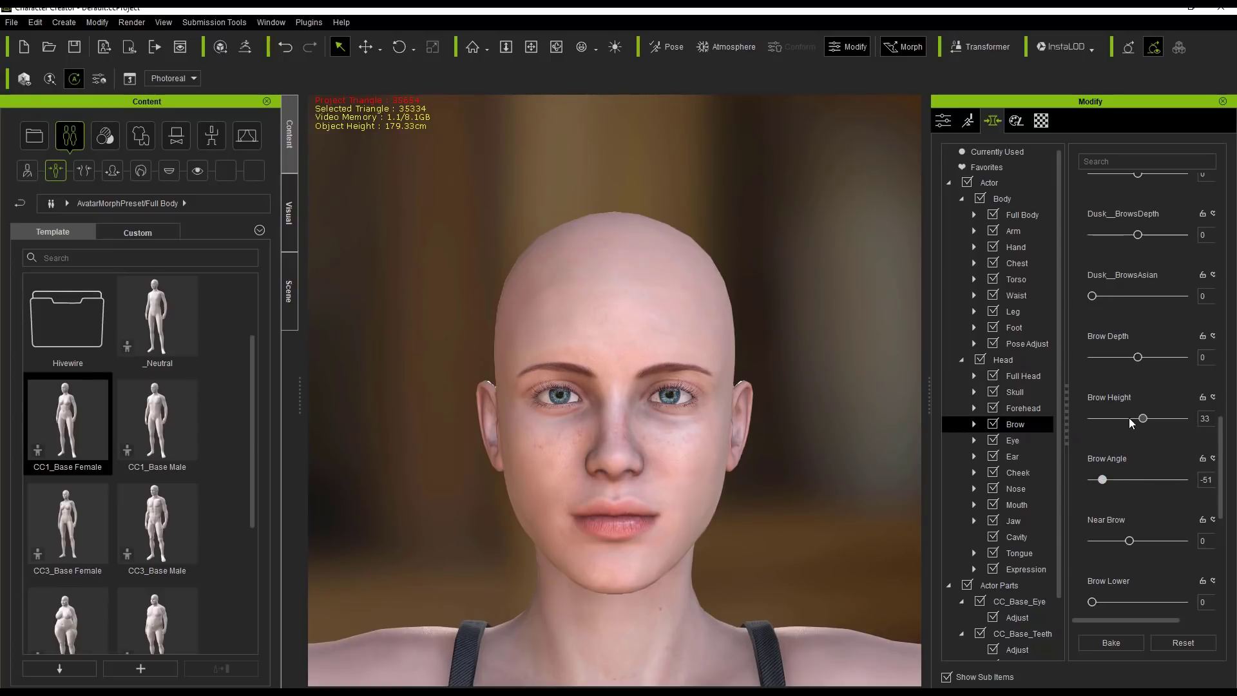
left_click_drag(1067, 416, 1038, 416)
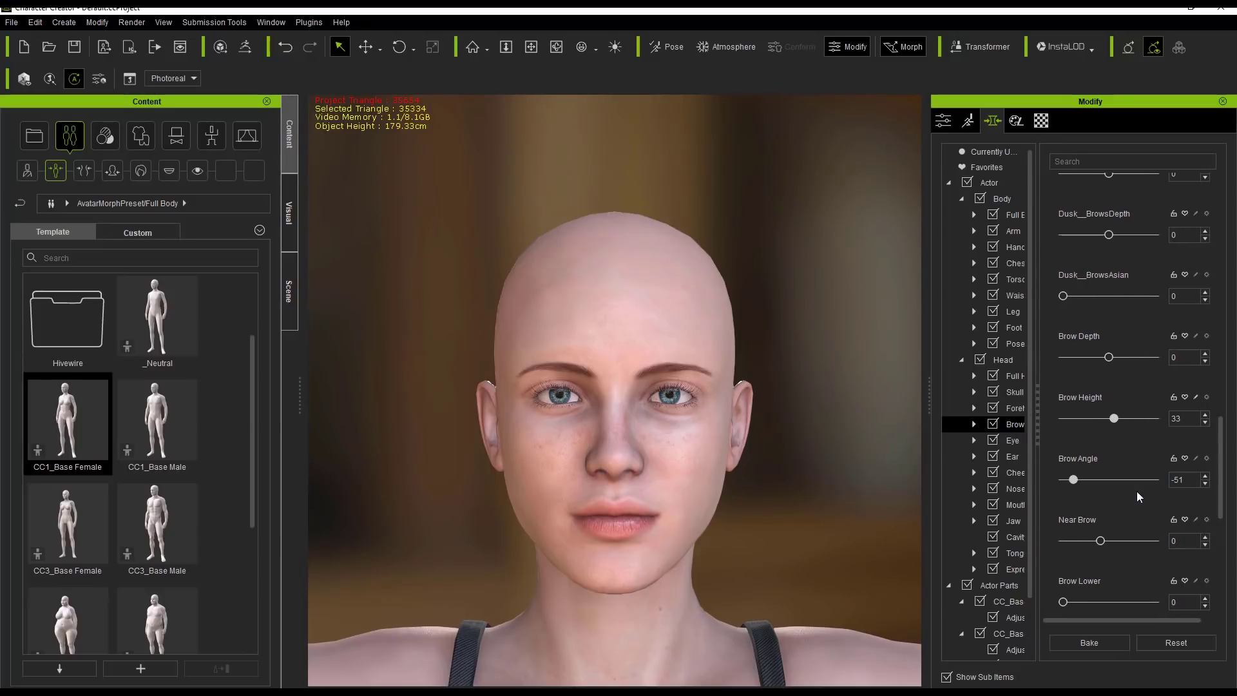
left_click_drag(1191, 477, 1167, 477)
type("50")
key("Return")
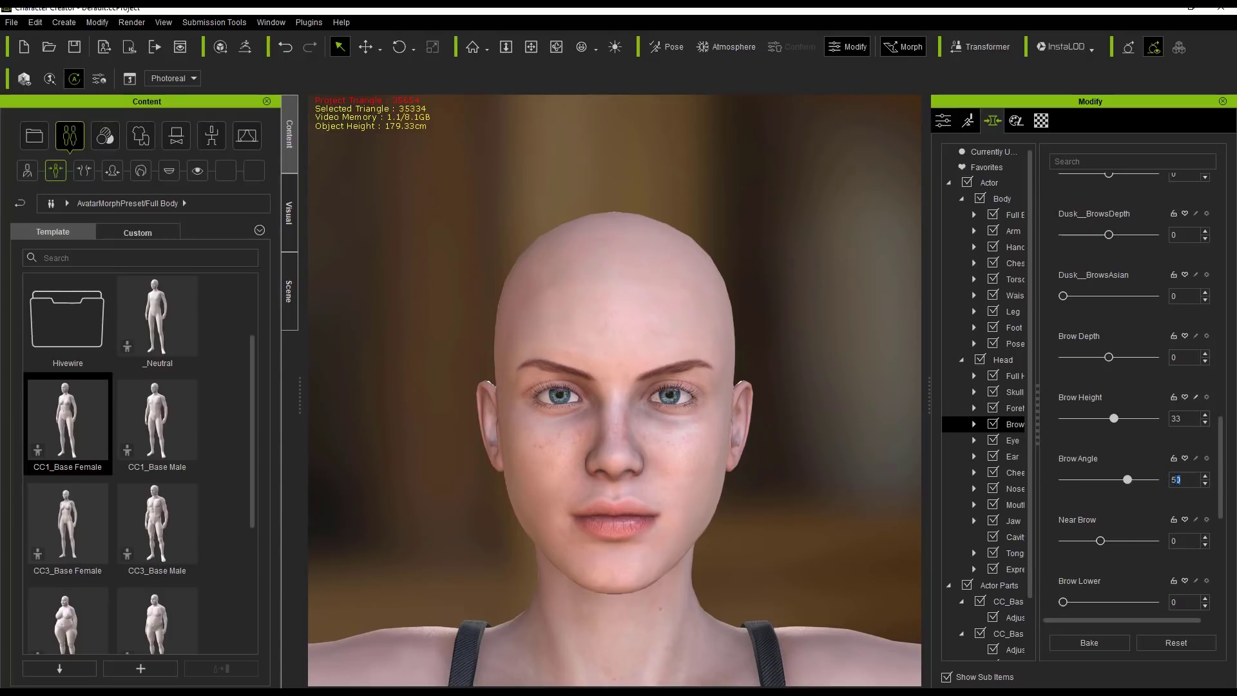
type("-50")
key("Return")
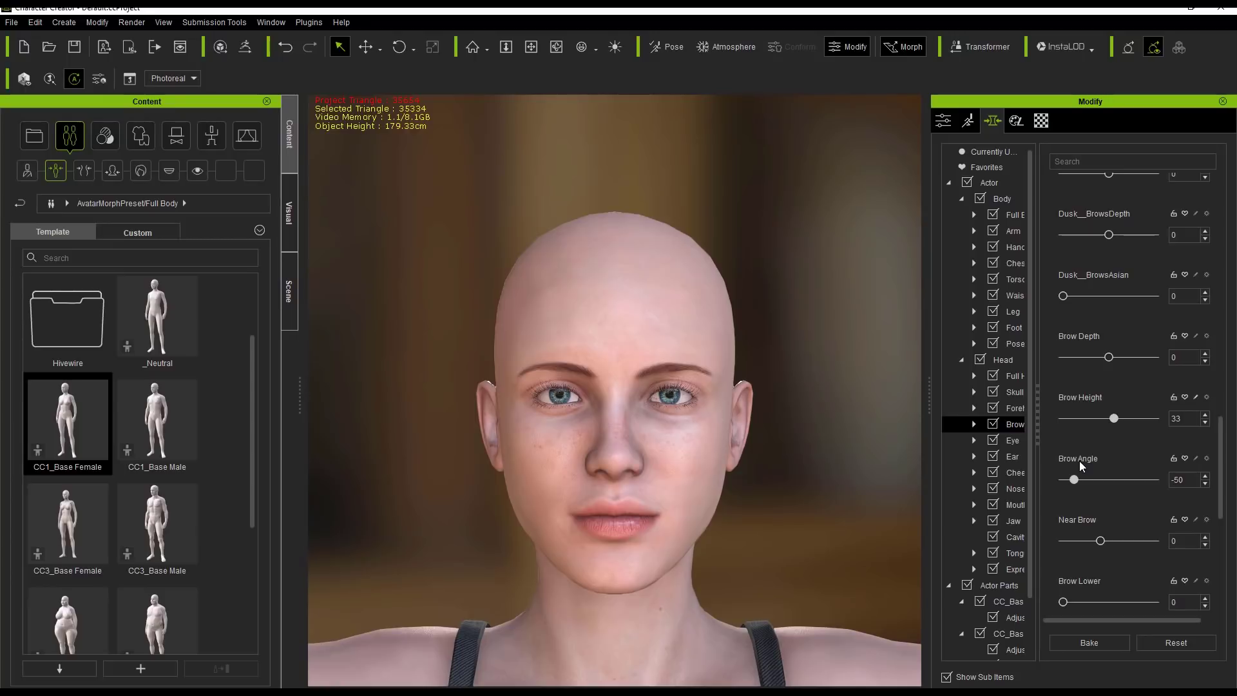
key("ctrl+z")
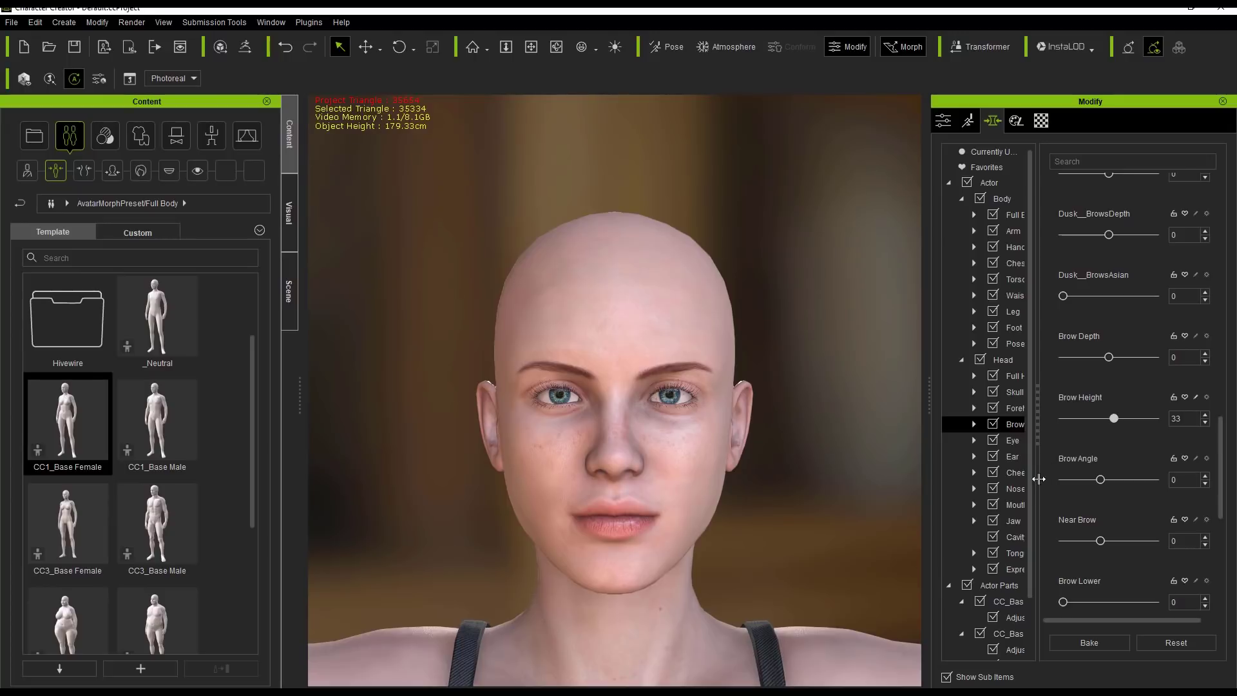
Search the Head morphs for "mouth" and look through the matching sliders
left_click(1002, 360)
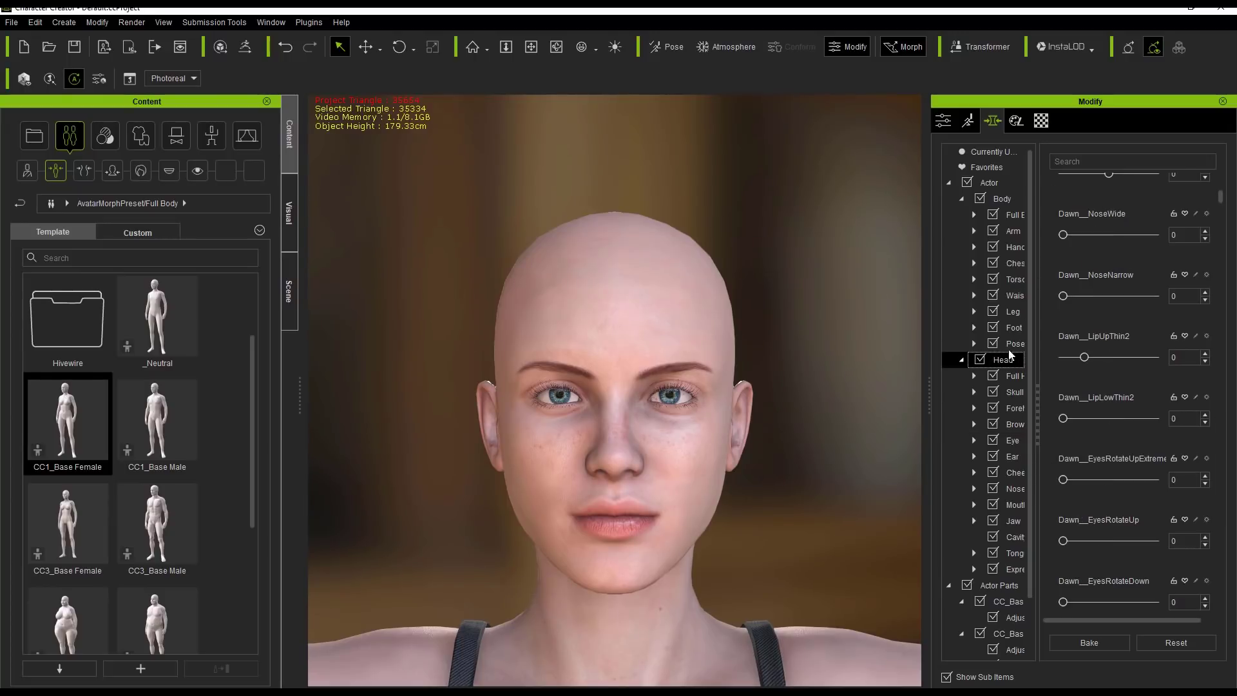
left_click(1087, 162)
type("mouth")
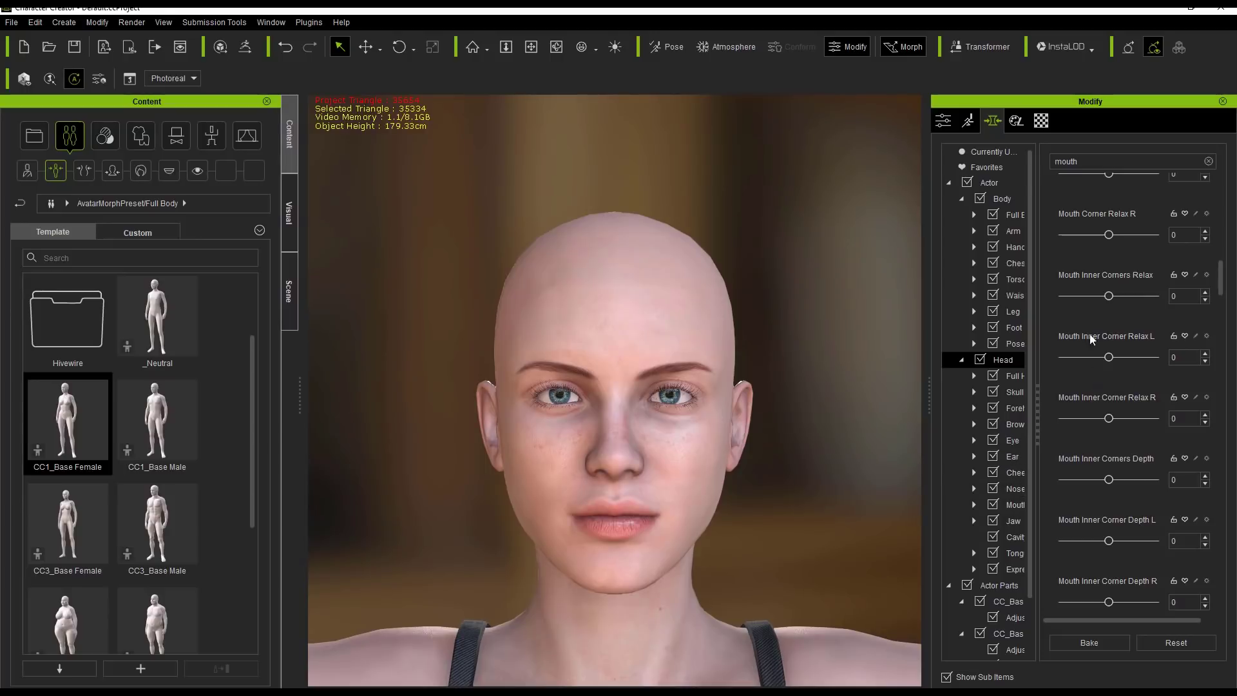
left_click_drag(1219, 280, 1218, 333)
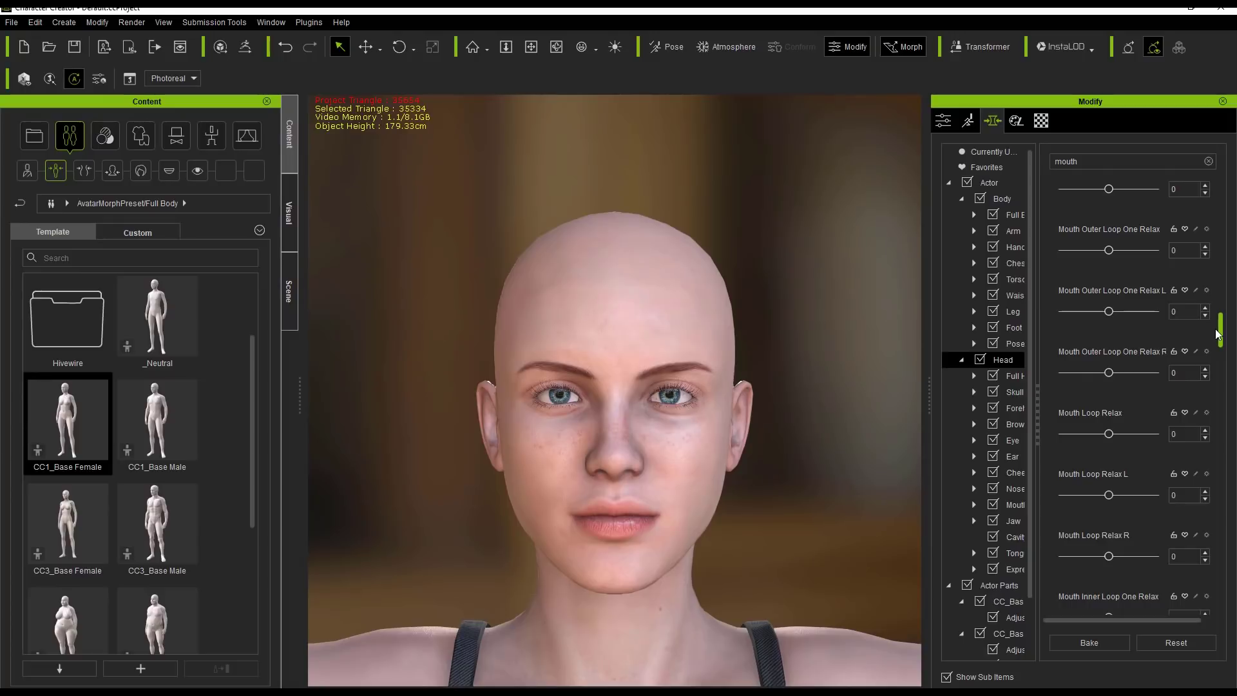
left_click_drag(1218, 331, 1234, 207)
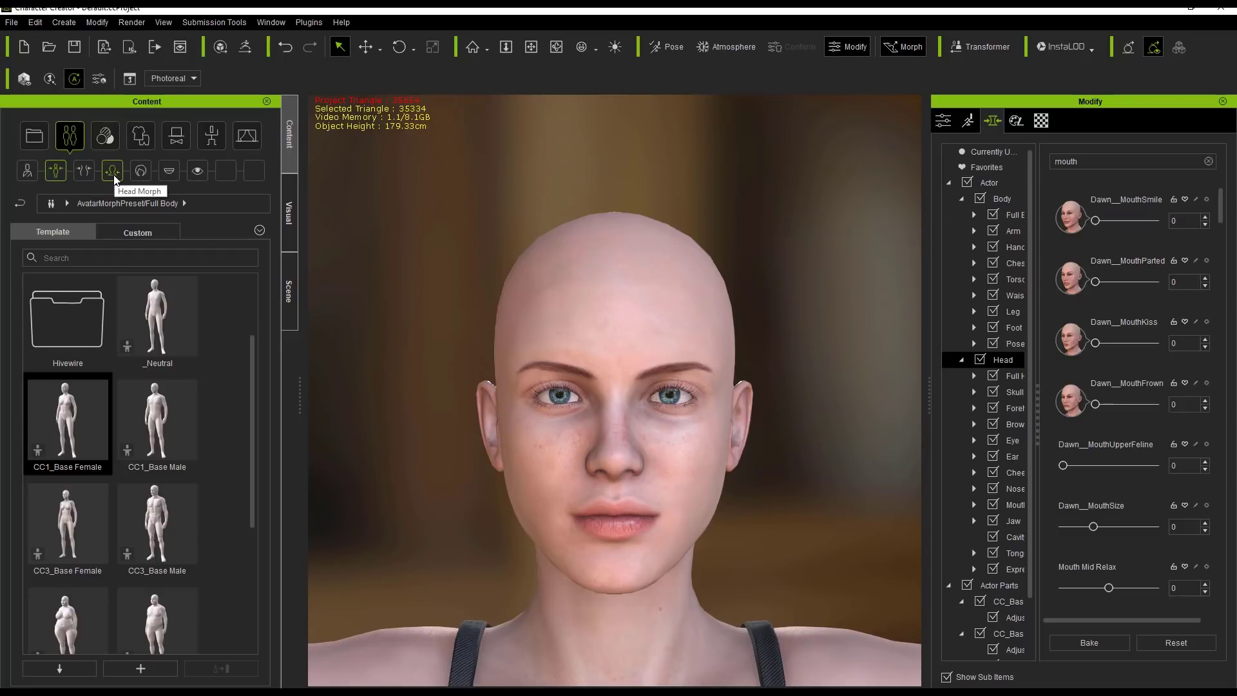
Give the character the Dawn_MorphHair hairstyle from the Hair templates and inspect it from an angled view
left_click(137, 174)
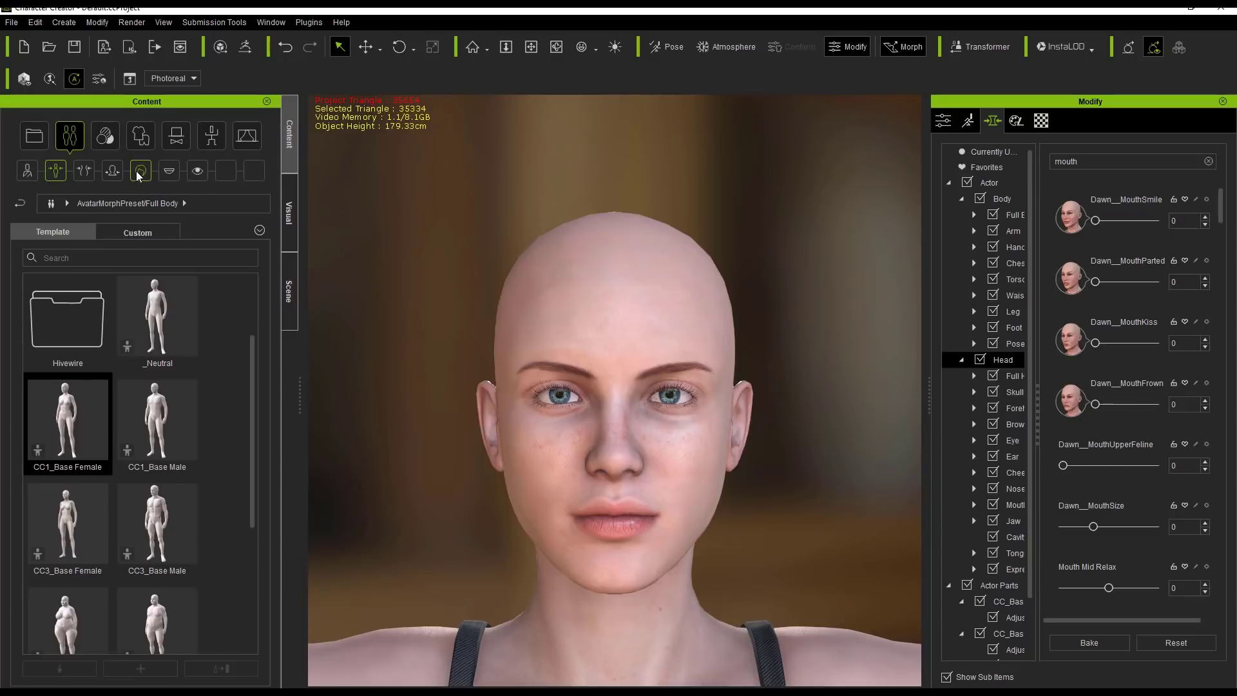
left_click_drag(253, 359, 255, 509)
mouse_move(252, 444)
left_mouse_down()
mouse_move(256, 334)
mouse_move(239, 319)
mouse_move(245, 431)
left_mouse_up()
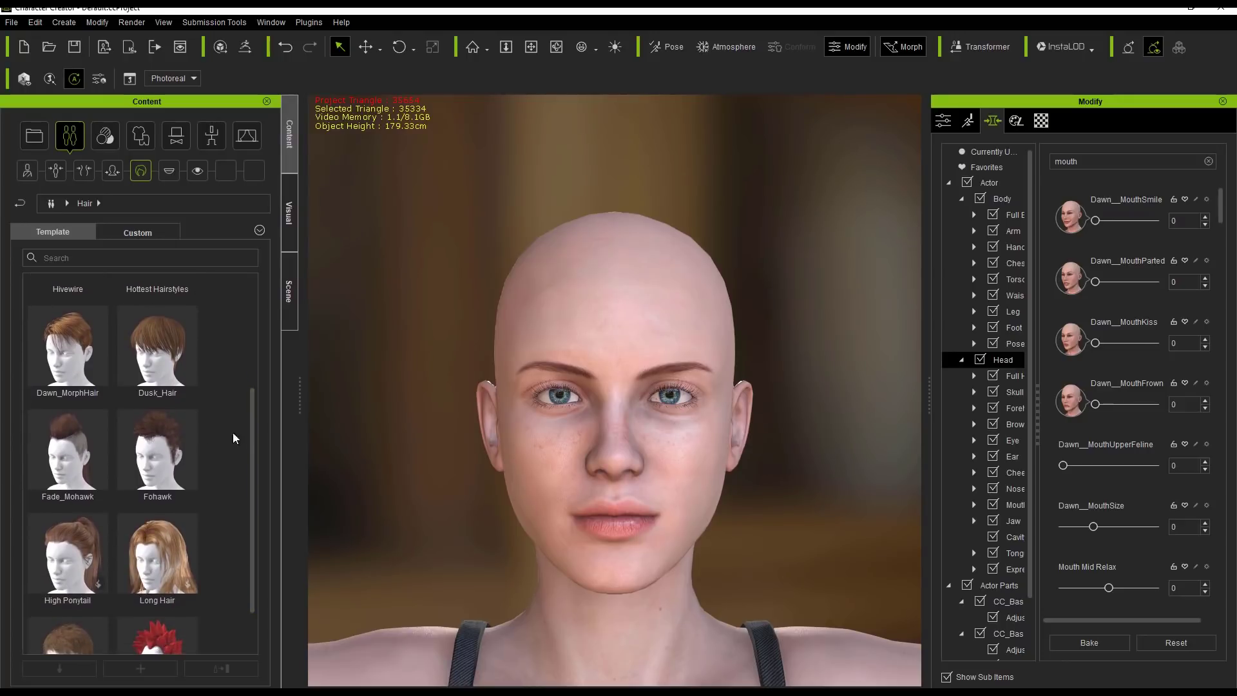
double_click(72, 356)
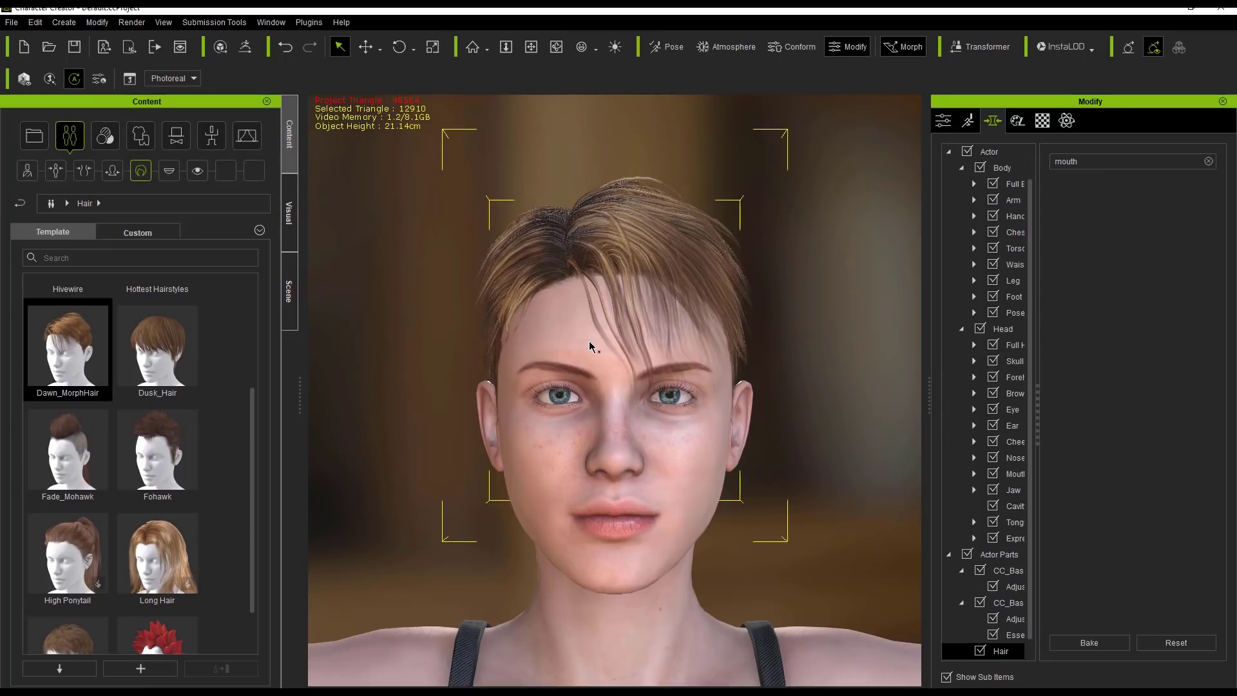
right_click_drag(831, 470, 692, 453)
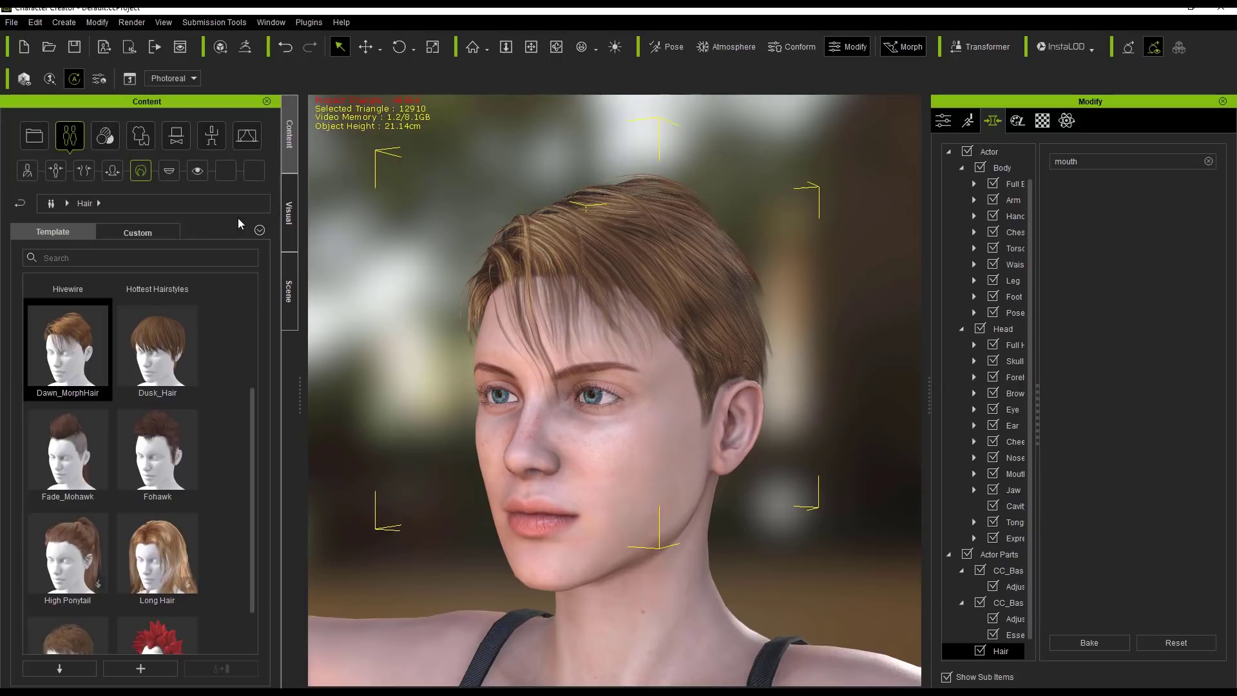
Replace the character's eyes with the Eyes_08 template, replacing the whole existing part
left_click(197, 172)
scroll(248, 341, "down", 1)
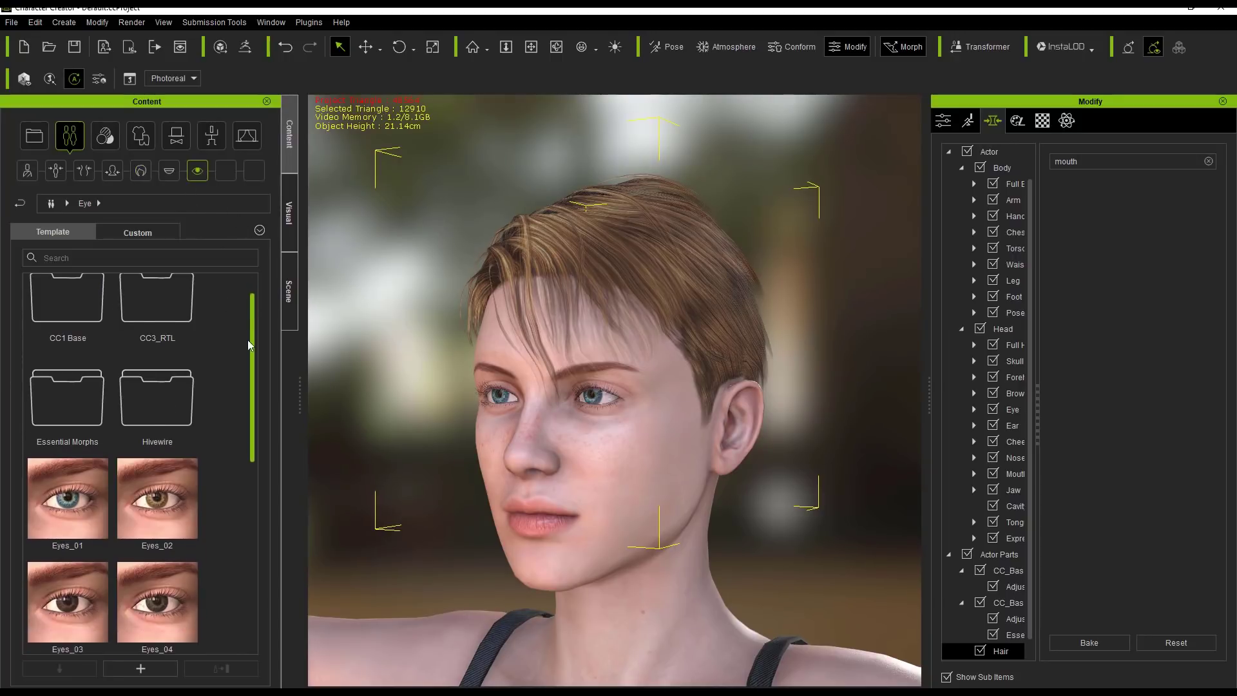
left_click_drag(248, 345, 252, 489)
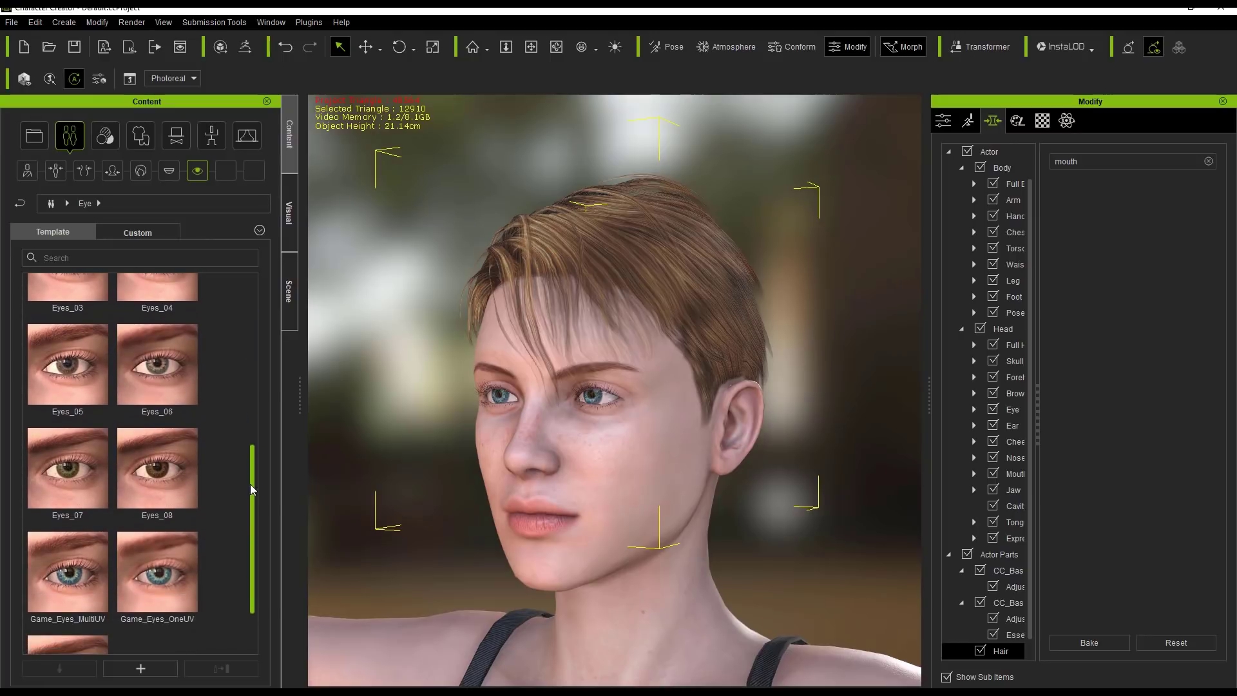
double_click(175, 469)
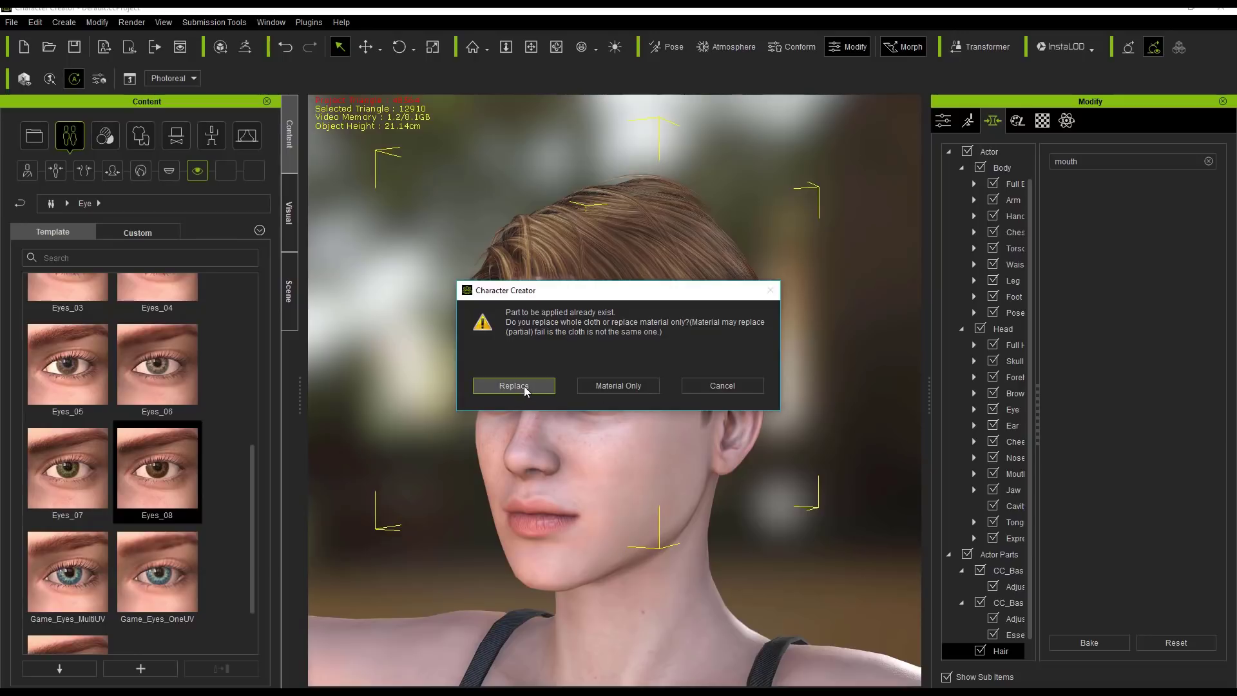
left_click(525, 386)
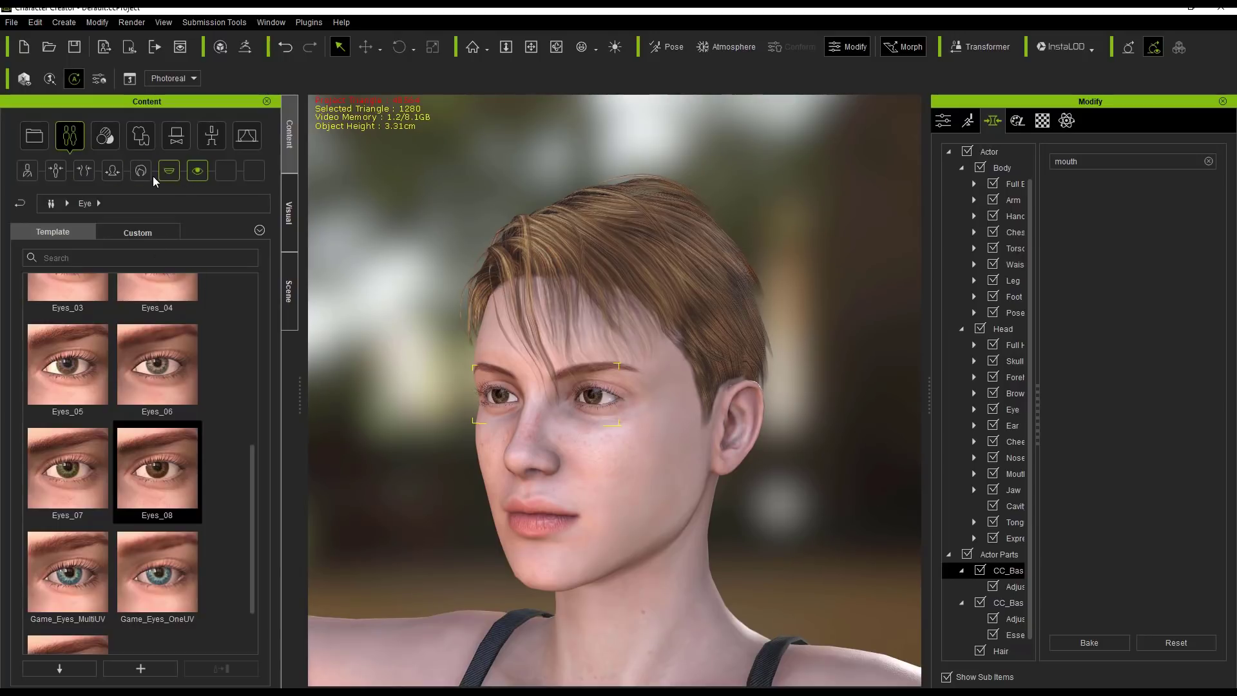
Replace the character's underwear bottoms with the Underwear Bottoms_D template from the Underwear clothing, replacing the whole cloth
left_click(140, 140)
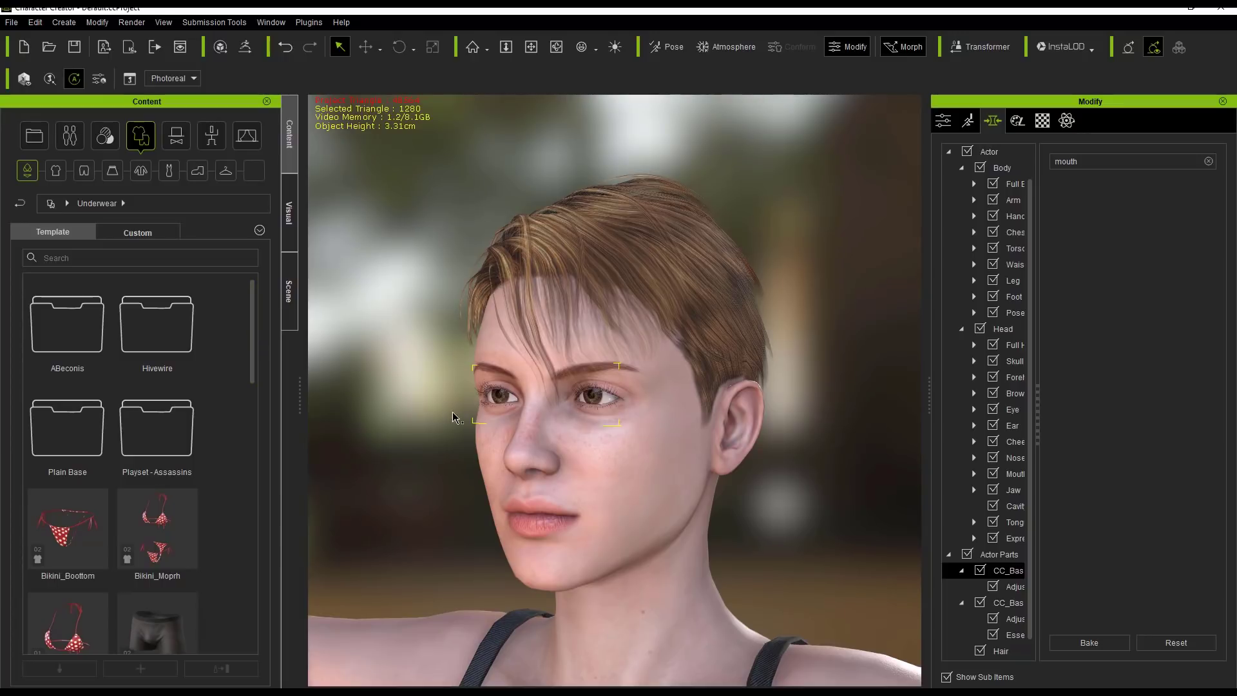
key("f")
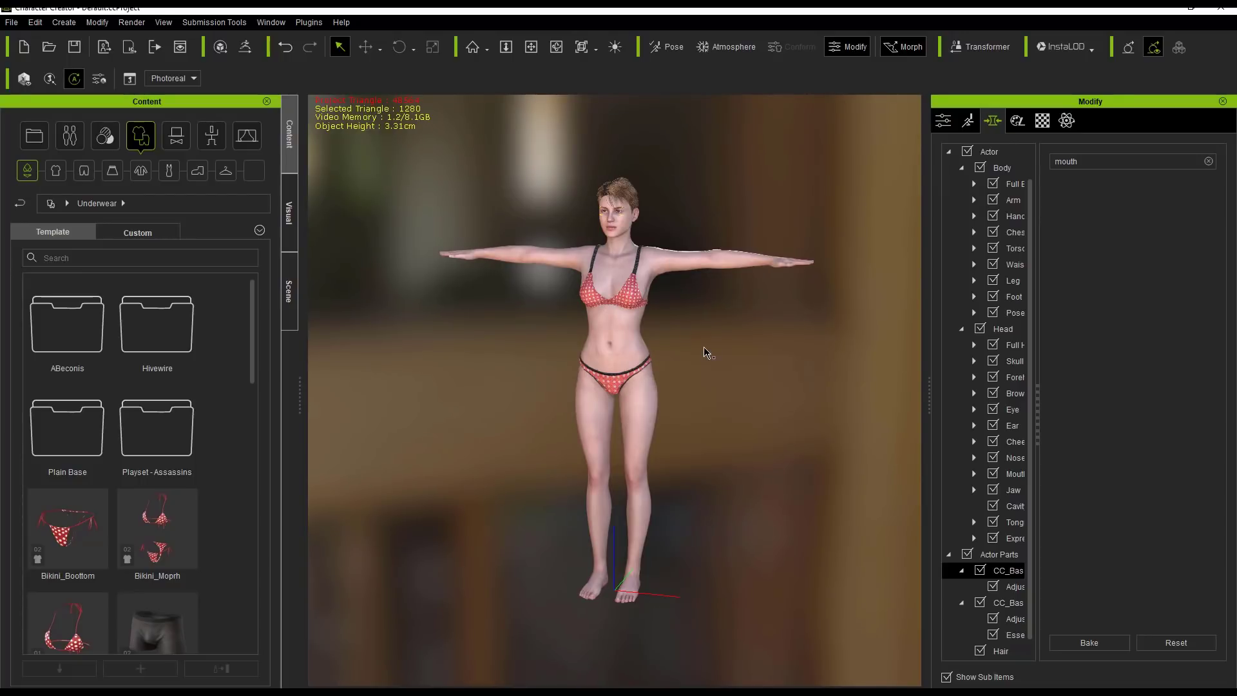
scroll(731, 367, "up", 3)
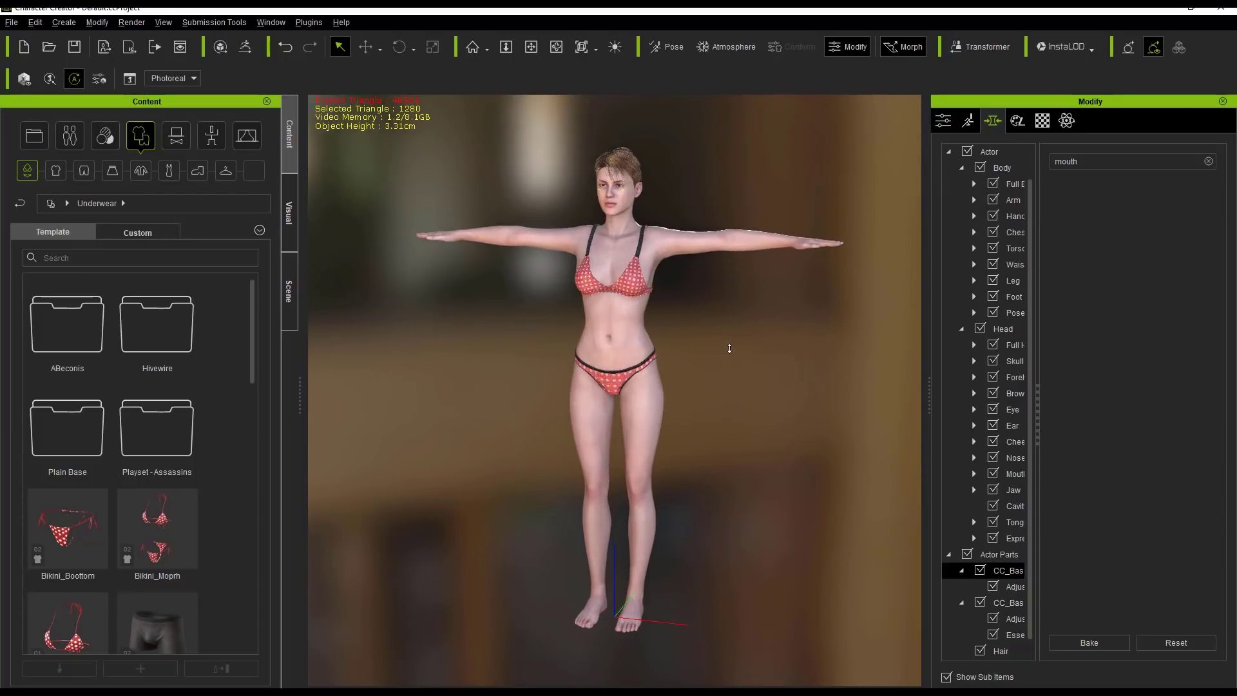
scroll(729, 348, "up", 2)
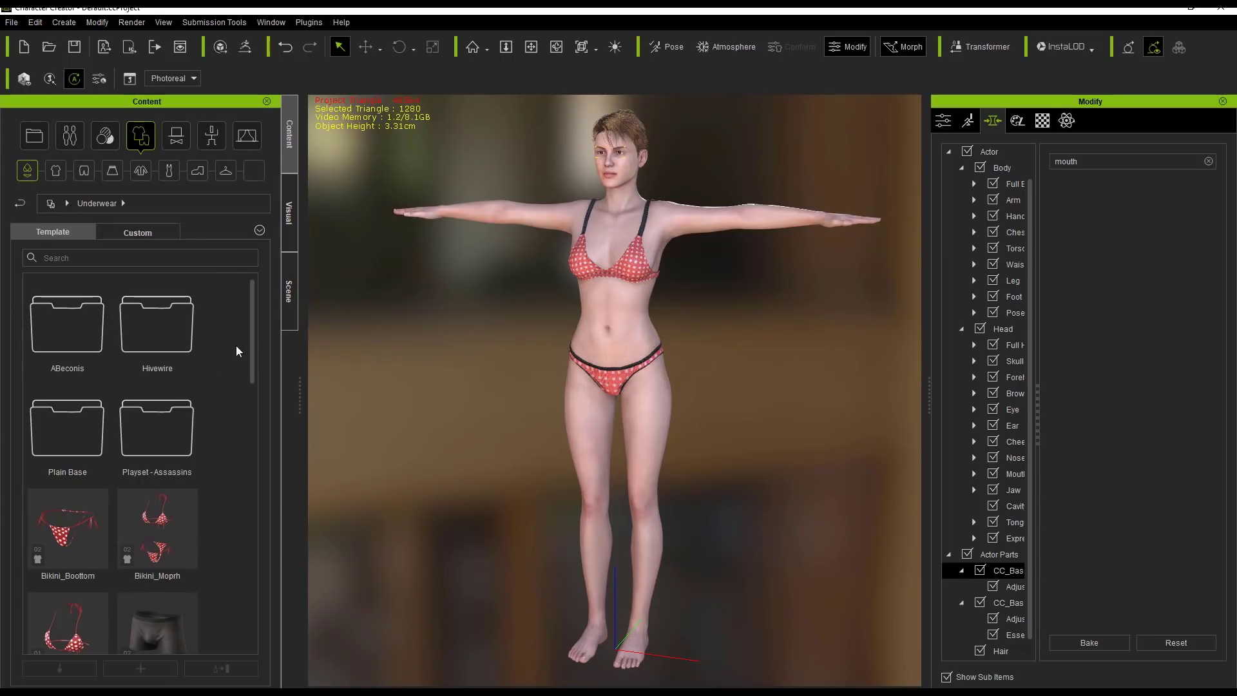
scroll(245, 348, "down", 3)
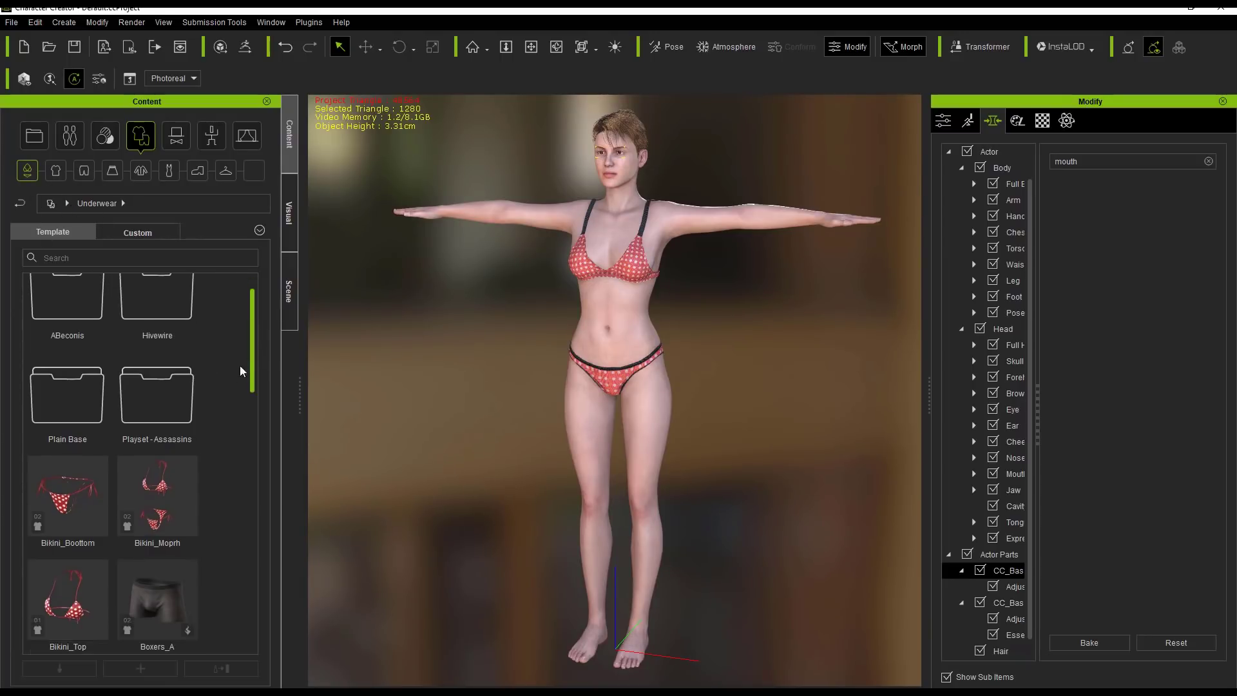
scroll(234, 412, "down", 5)
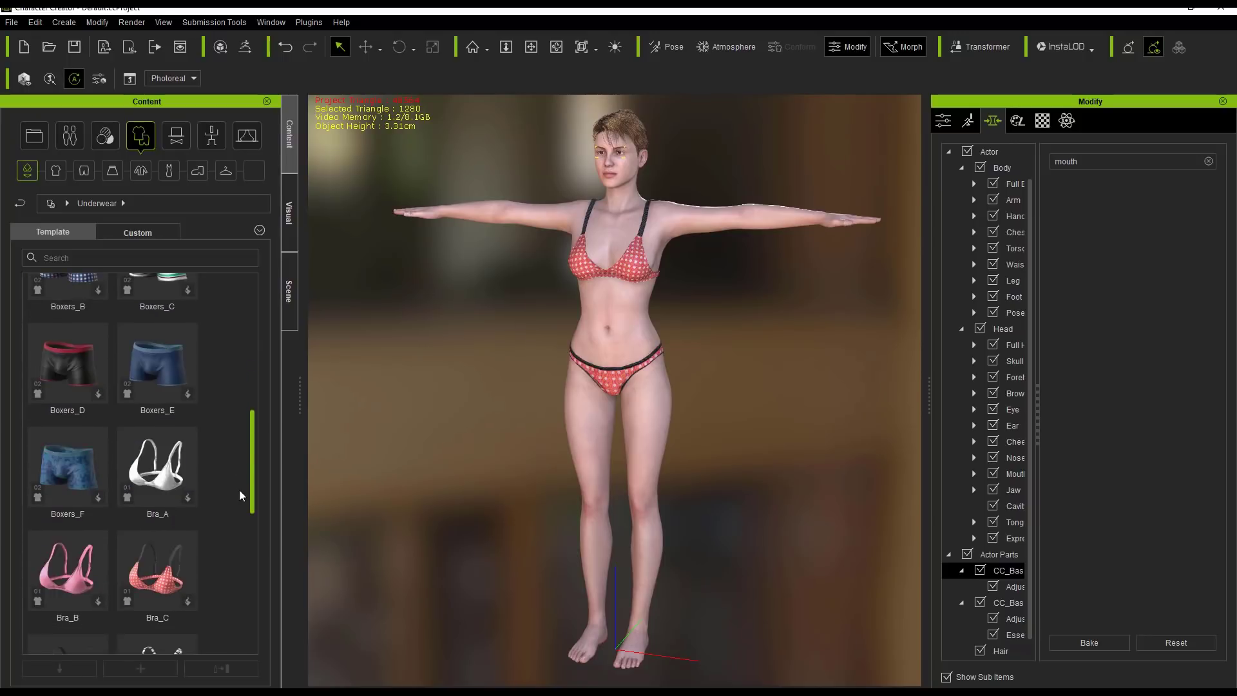
scroll(238, 567, "down", 4)
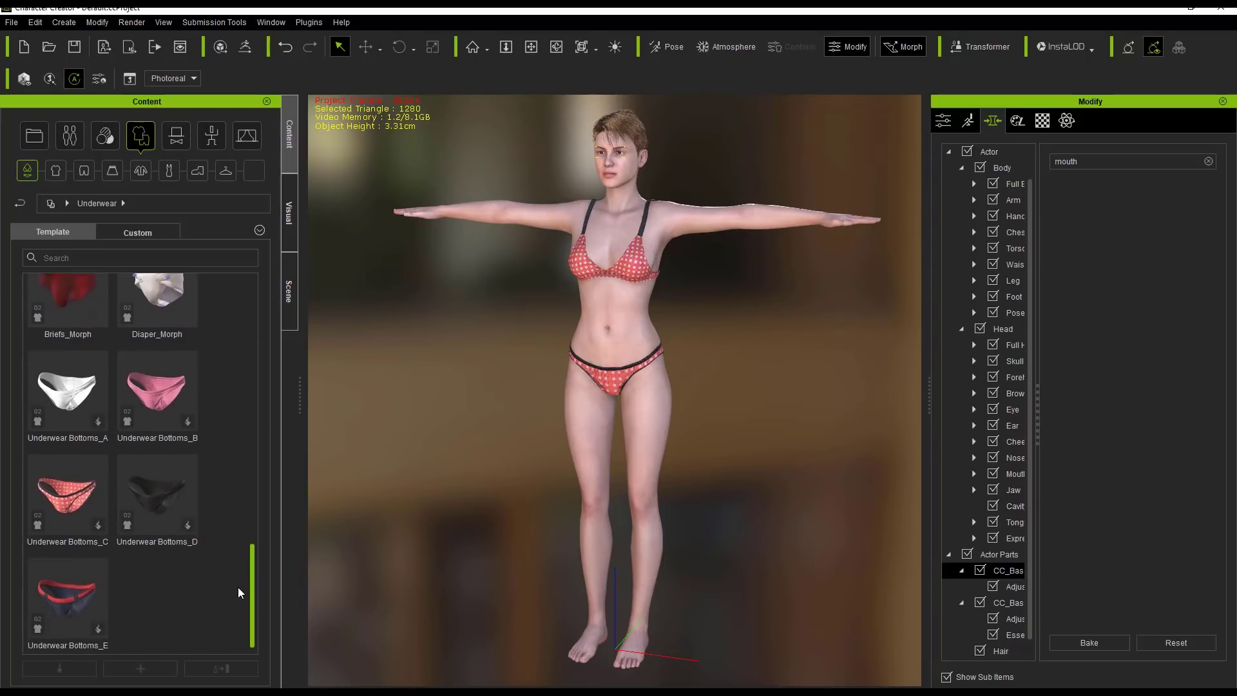
double_click(153, 495)
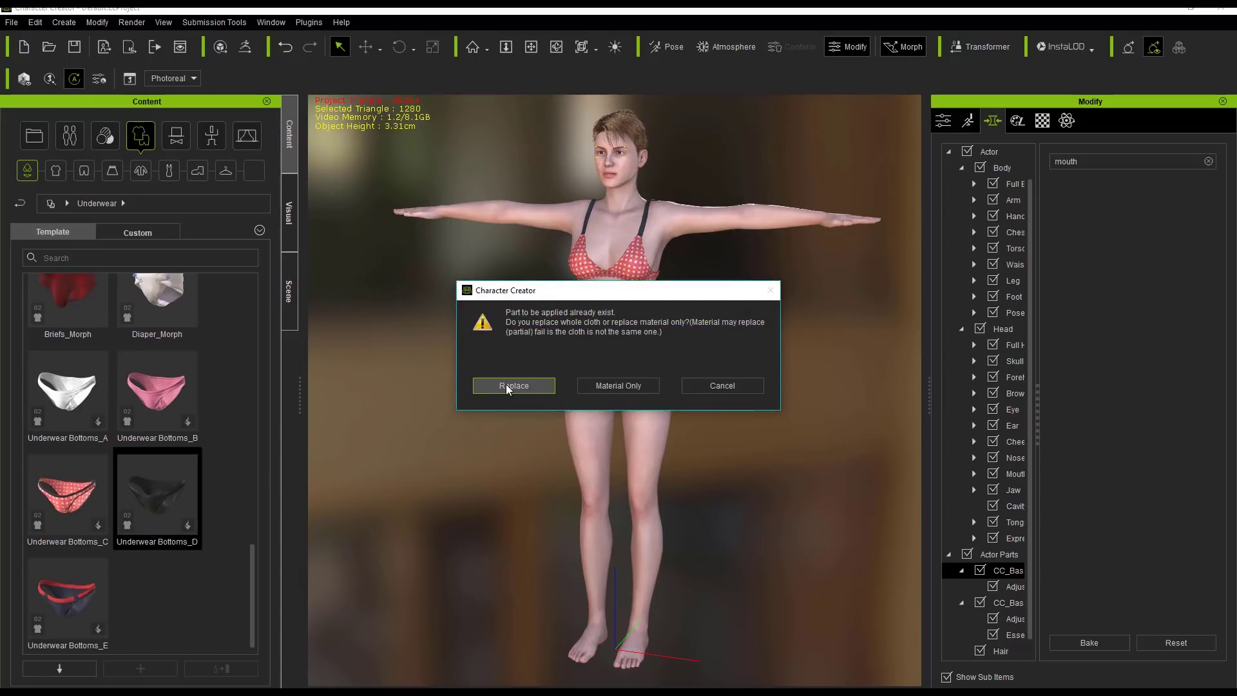
left_click(500, 385)
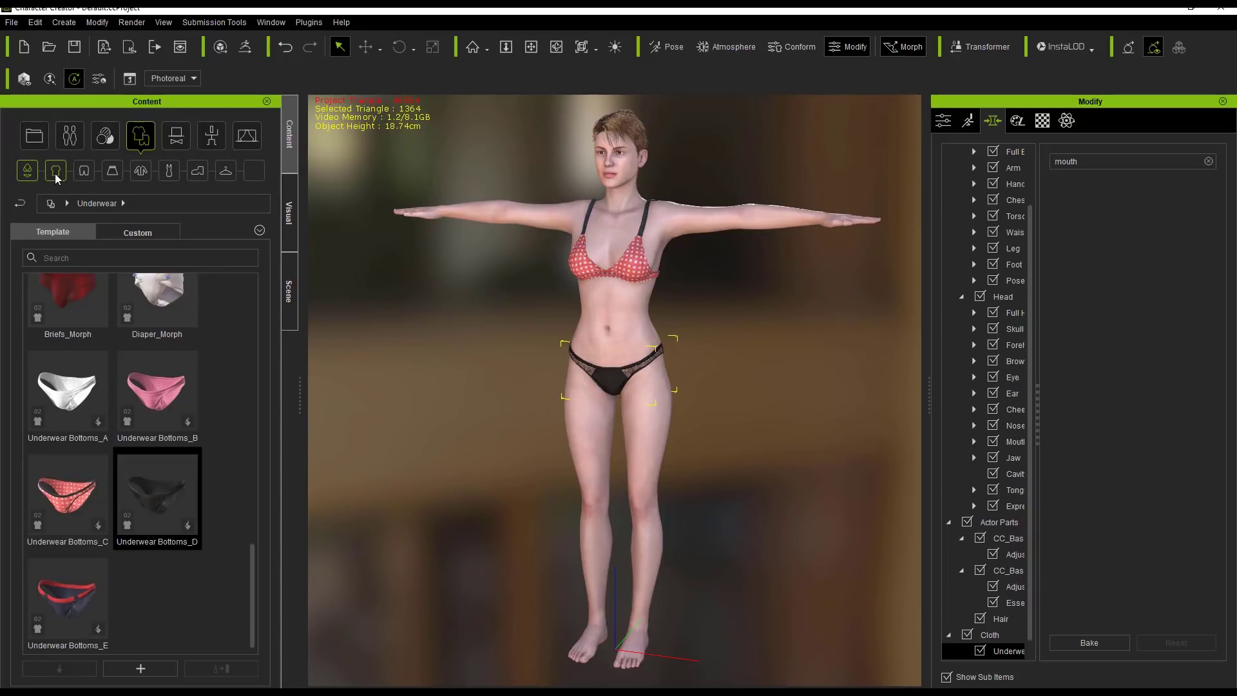
Dress the character in the Noodle Strap Top from the Shirts templates and inspect the chest area up close
left_click(56, 175)
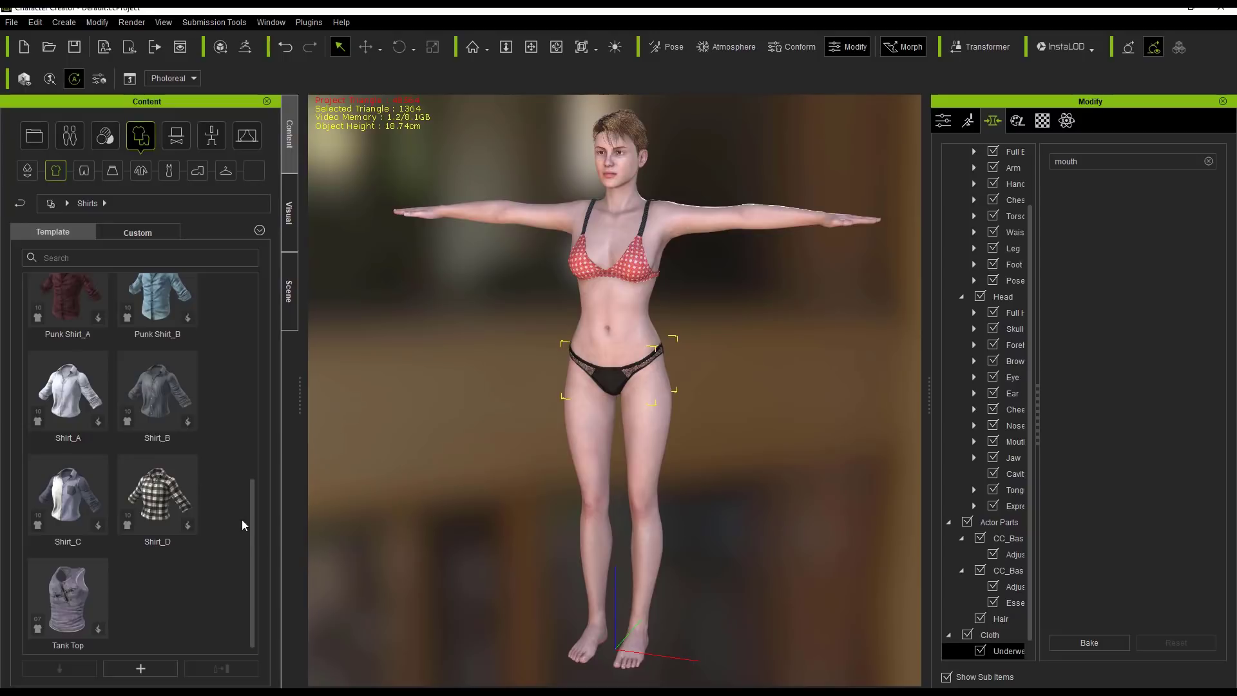
left_click_drag(250, 495, 260, 385)
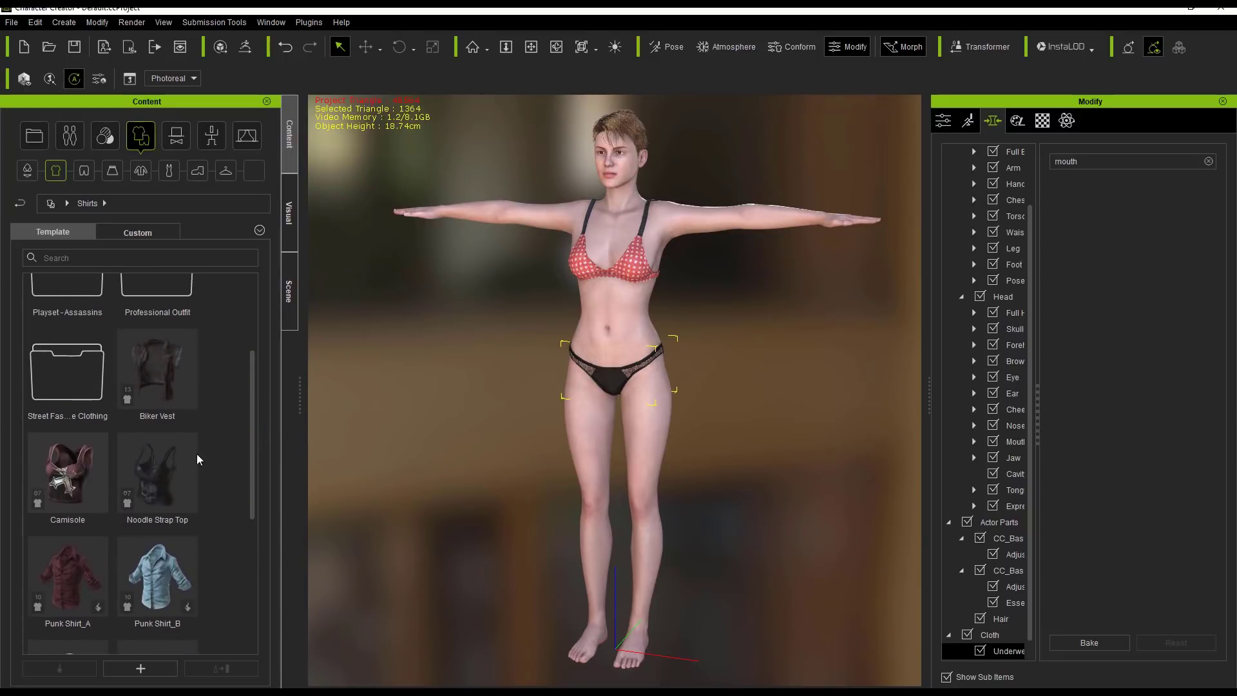
double_click(170, 487)
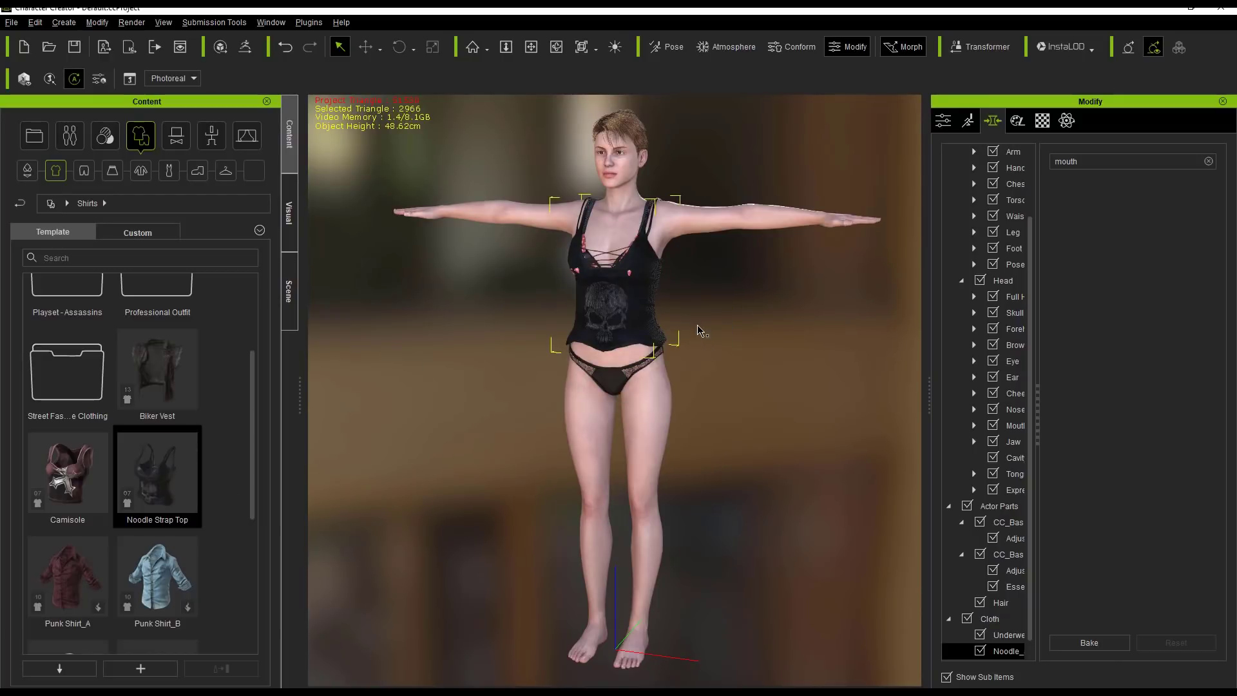
scroll(693, 335, "up", 5)
scroll(693, 348, "up", 4)
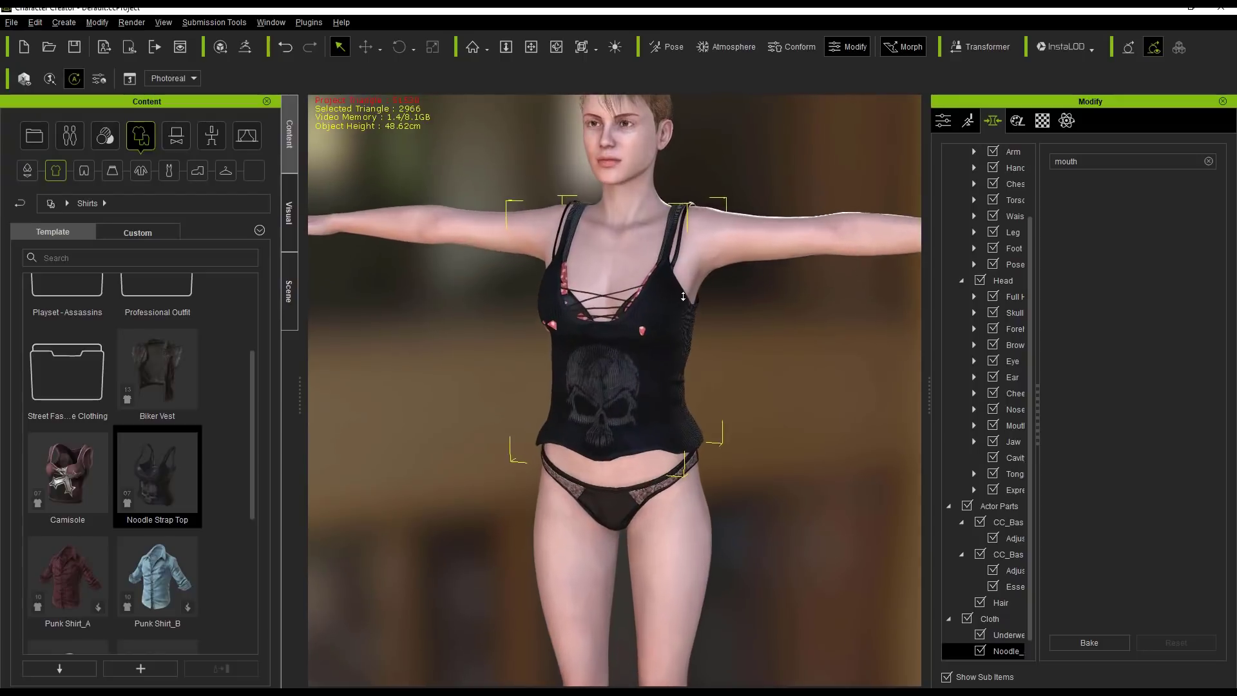
middle_click_drag(693, 348, 658, 357)
scroll(659, 357, "up", 3)
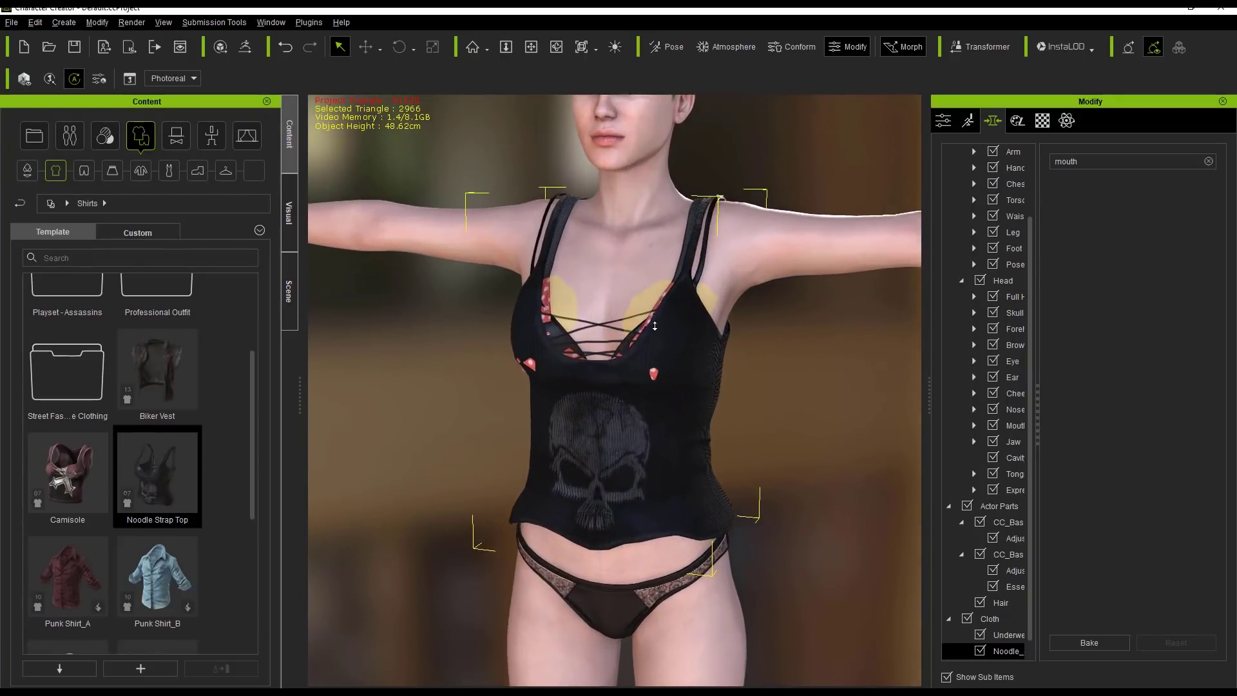
right_click_drag(659, 357, 625, 425)
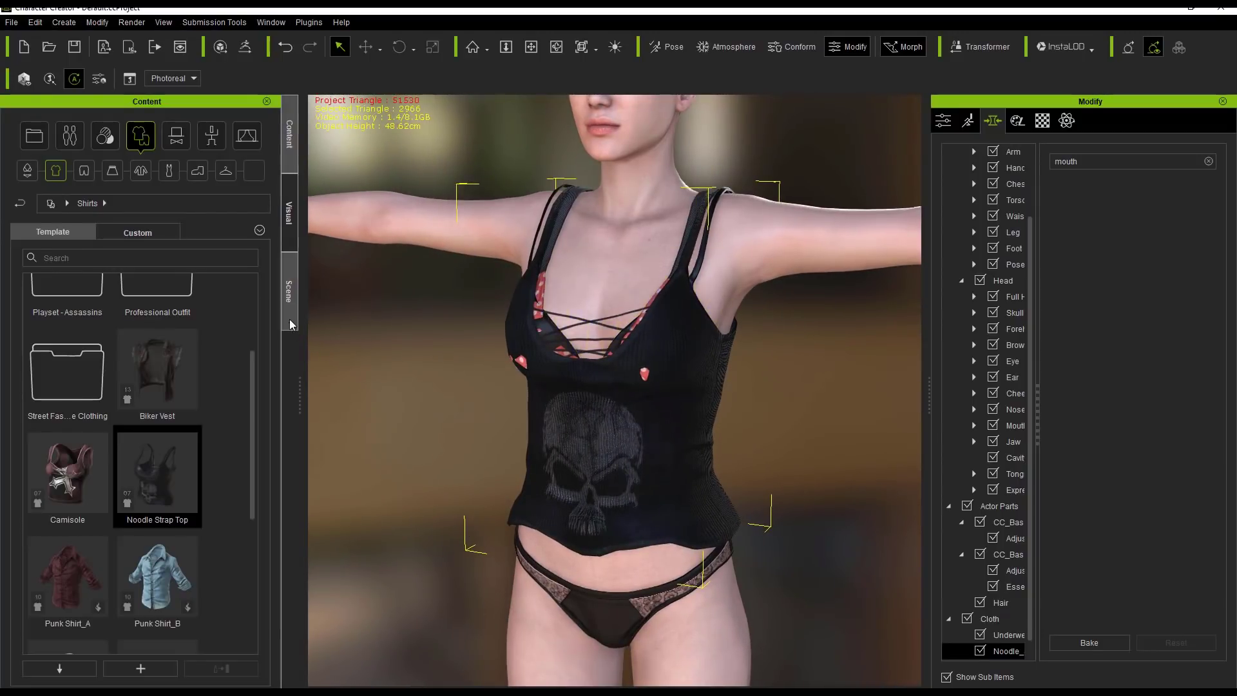
Select the bra worn under the strap top and delete it from the scene
left_click(288, 310)
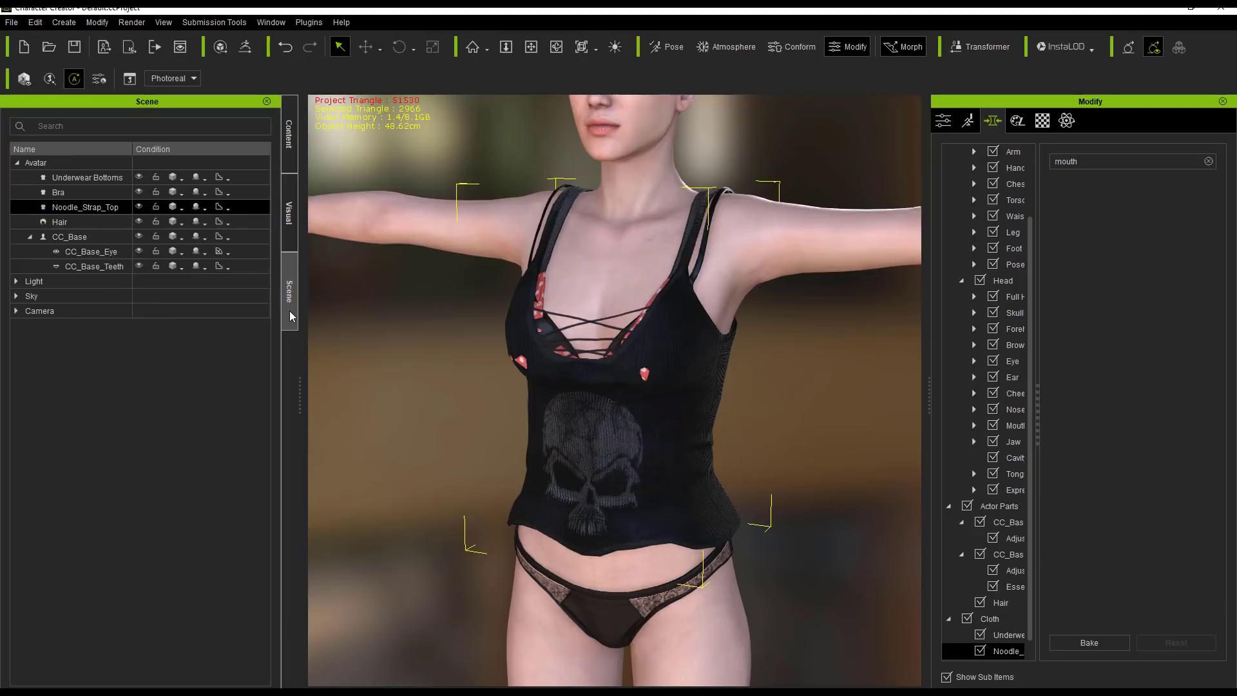
left_click(61, 194)
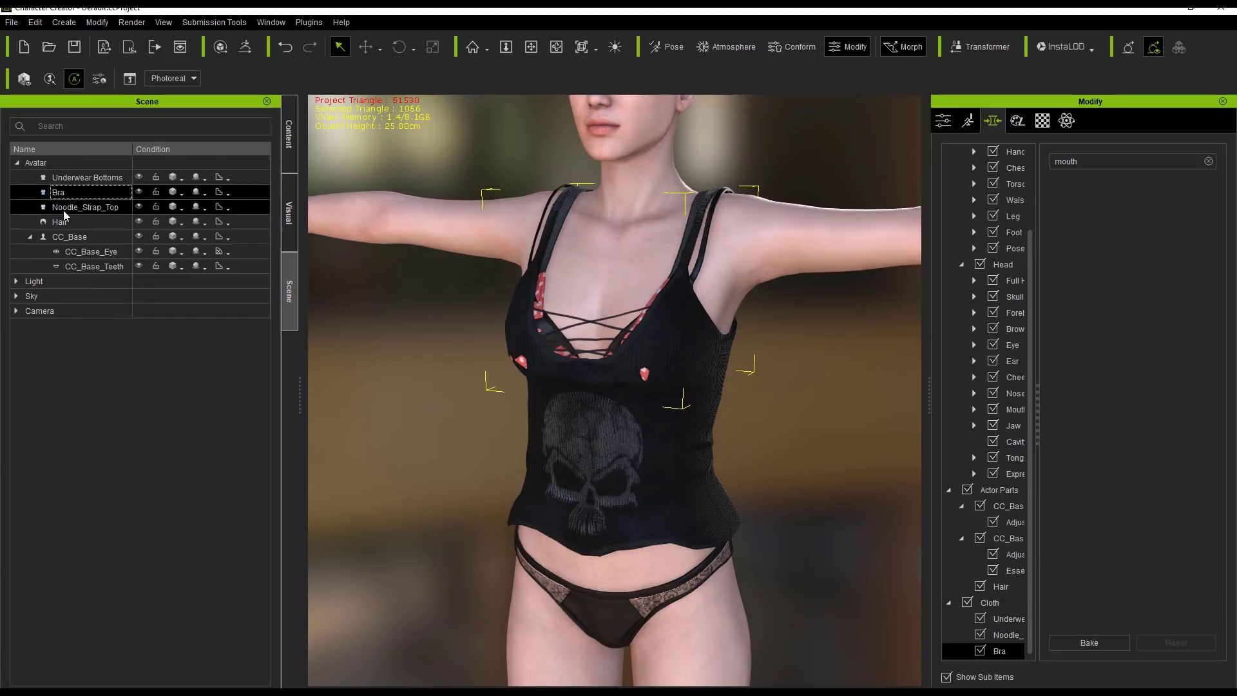
left_click(64, 210)
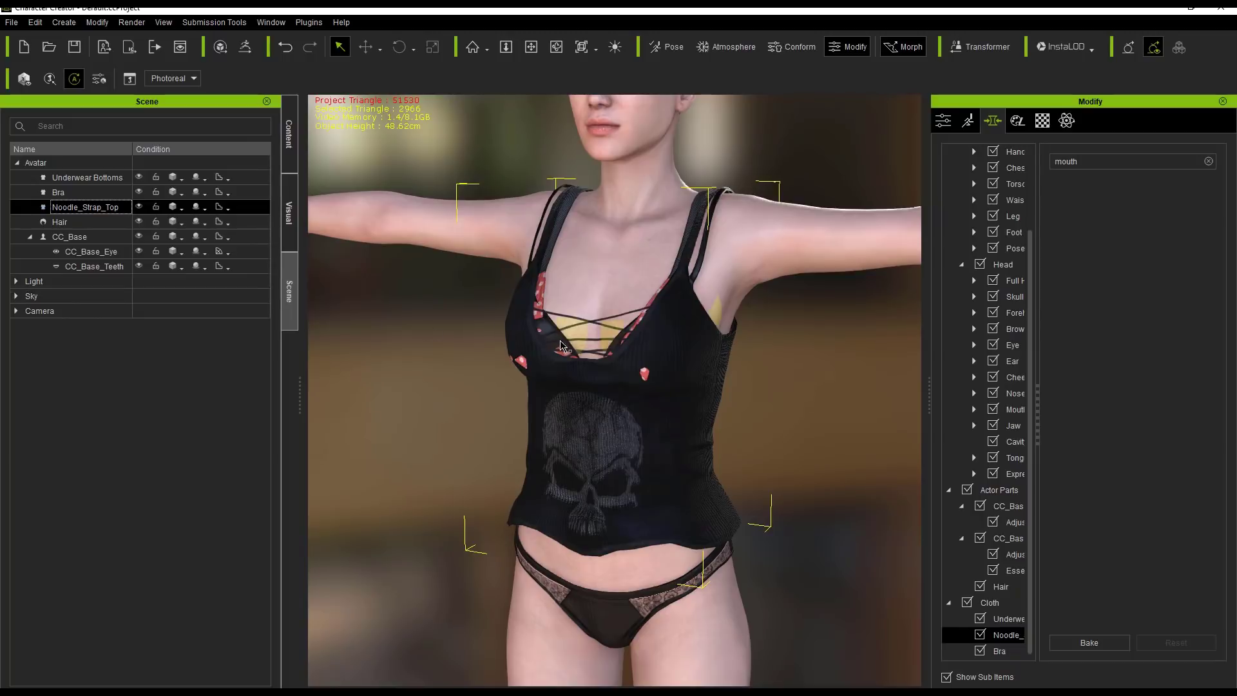
left_click(643, 347)
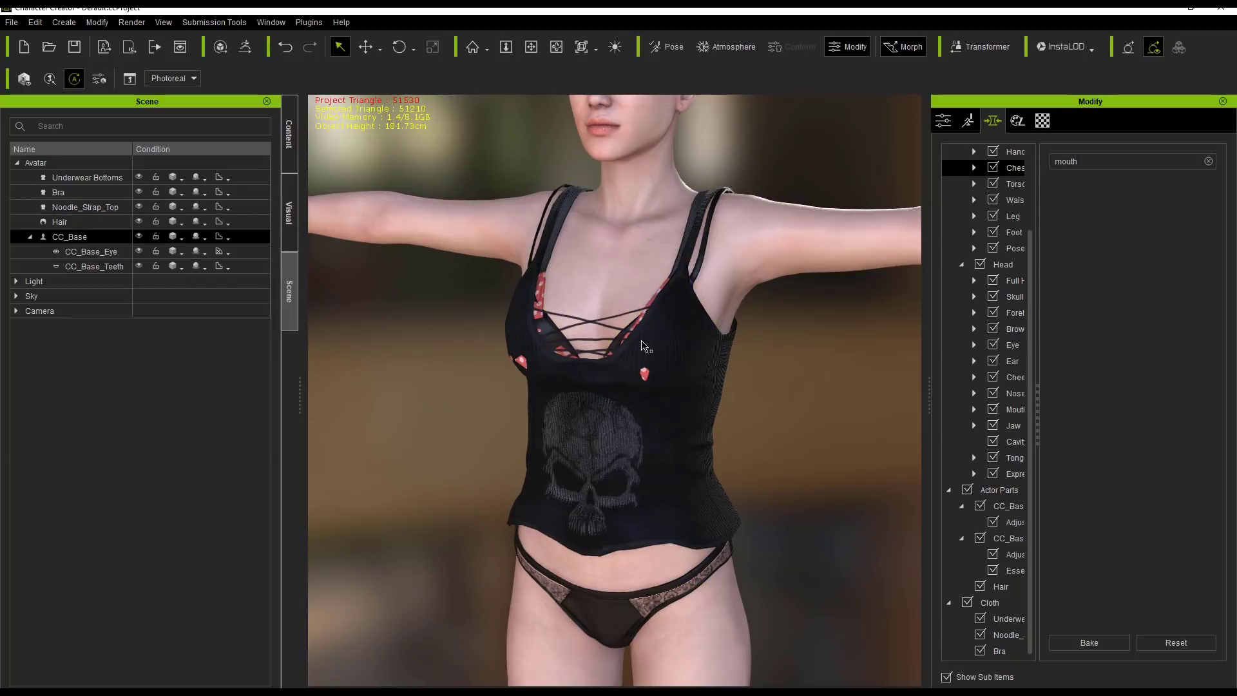
left_click(644, 375)
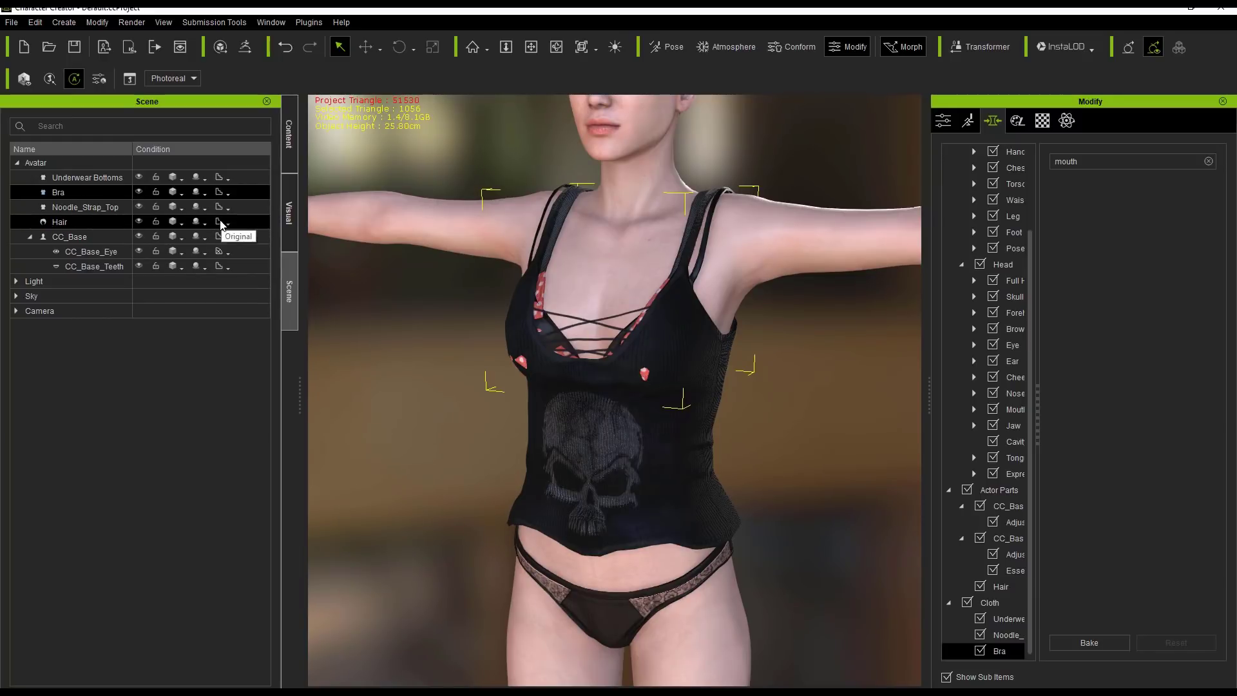
key("Delete")
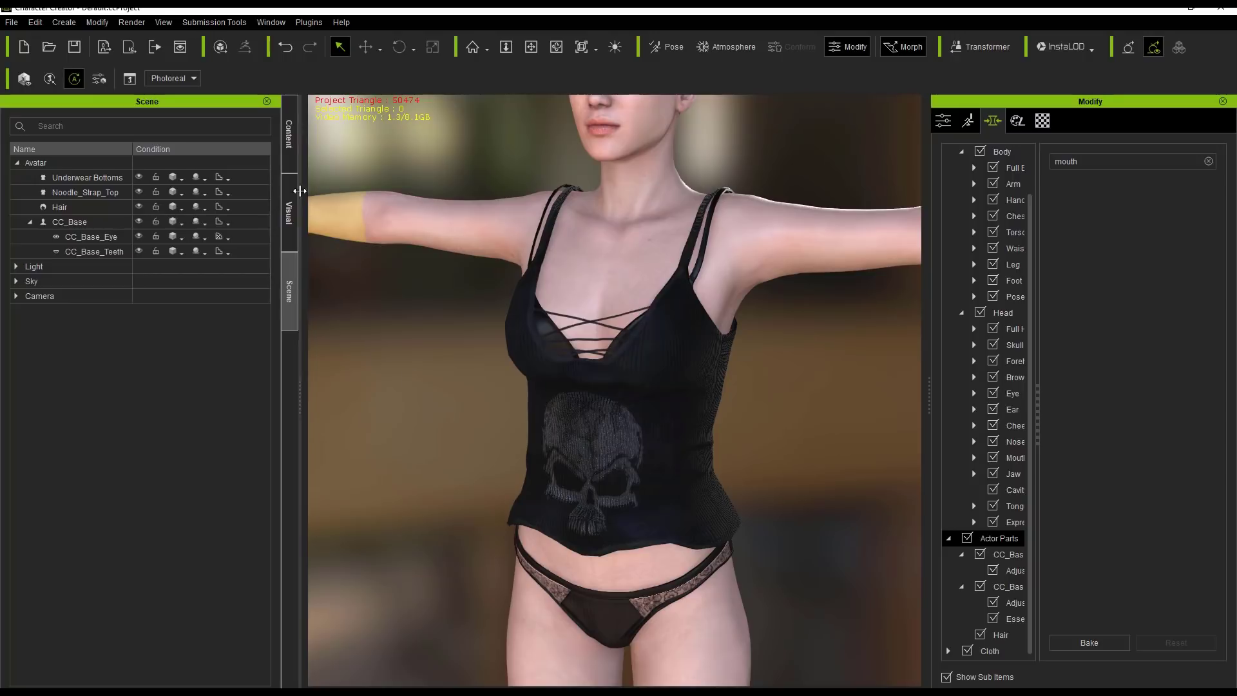
Add the Low-rise Shorts from the Pants templates to the character and check how they fit
left_click(290, 157)
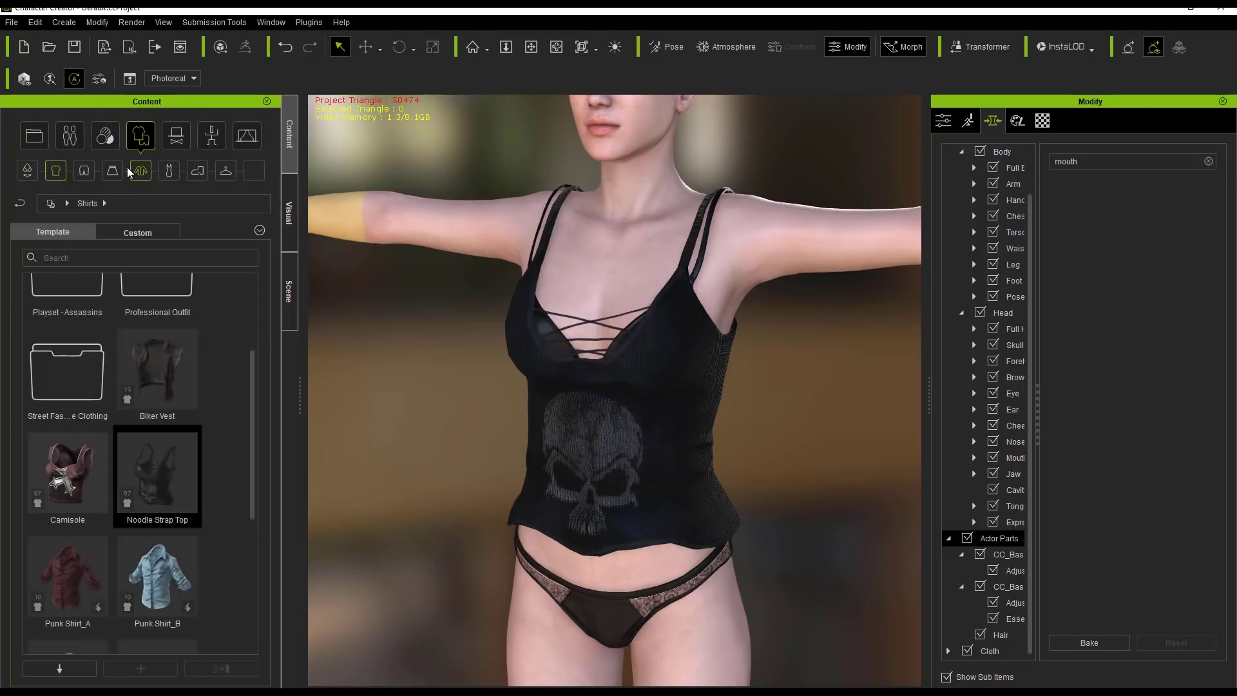
left_click(89, 173)
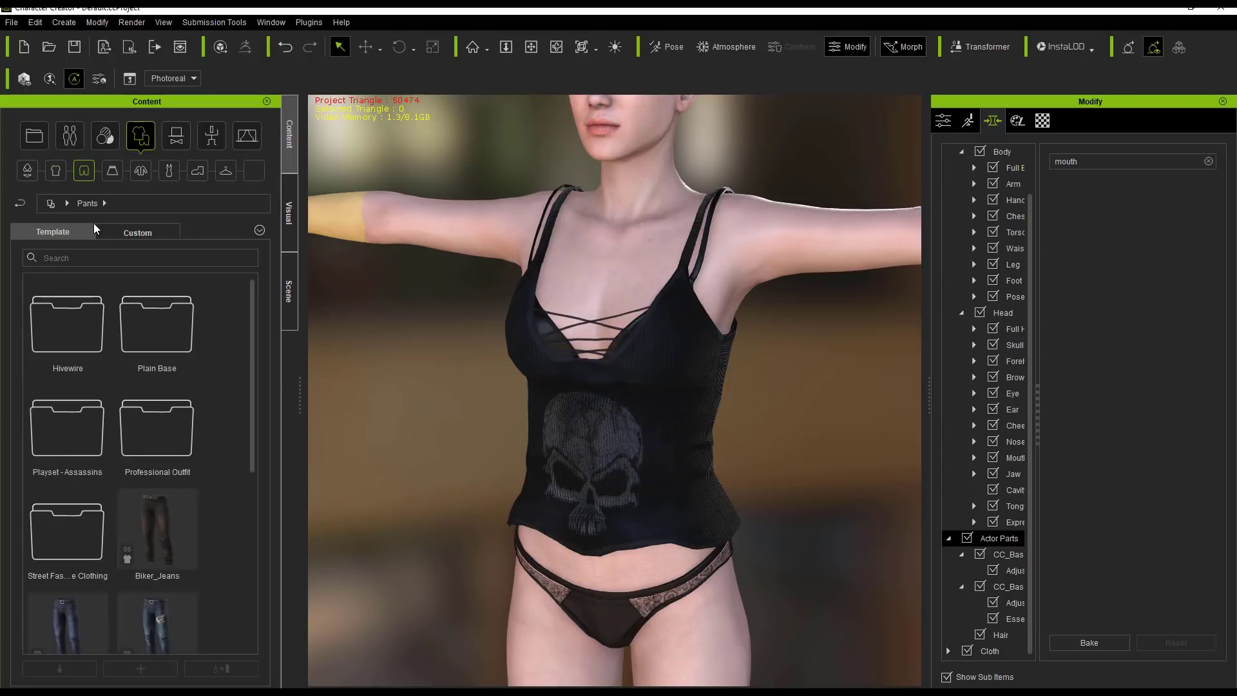
left_click_drag(251, 338, 238, 541)
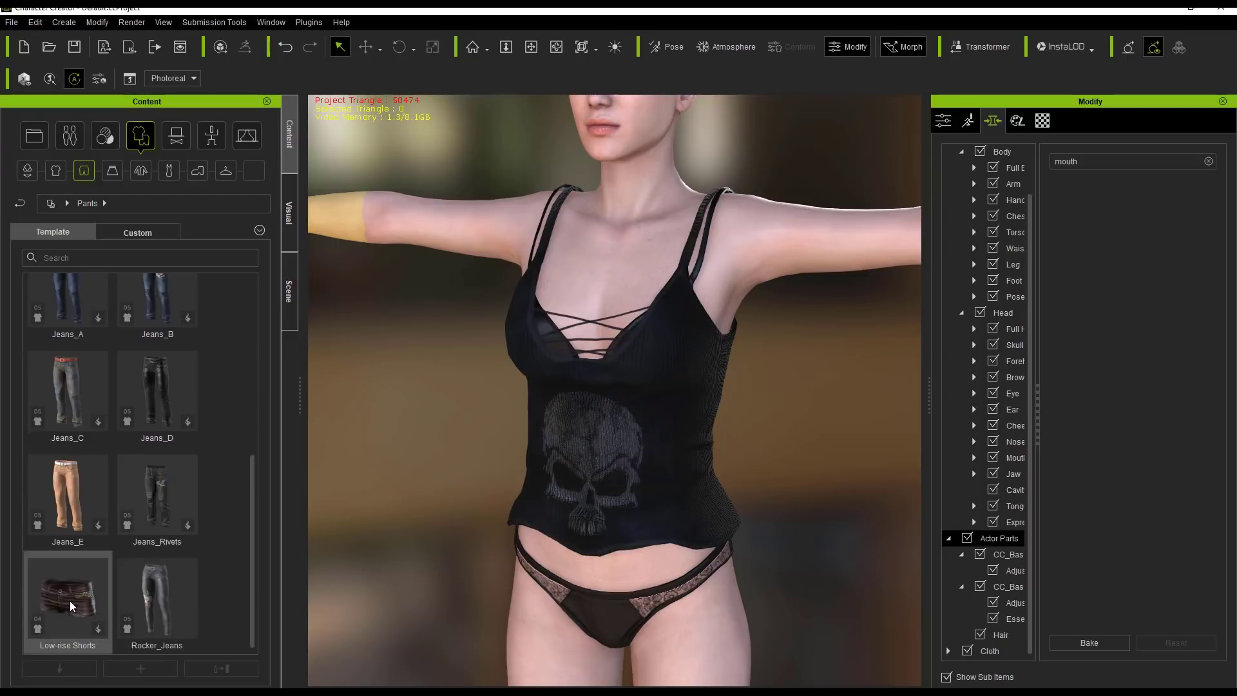
double_click(70, 600)
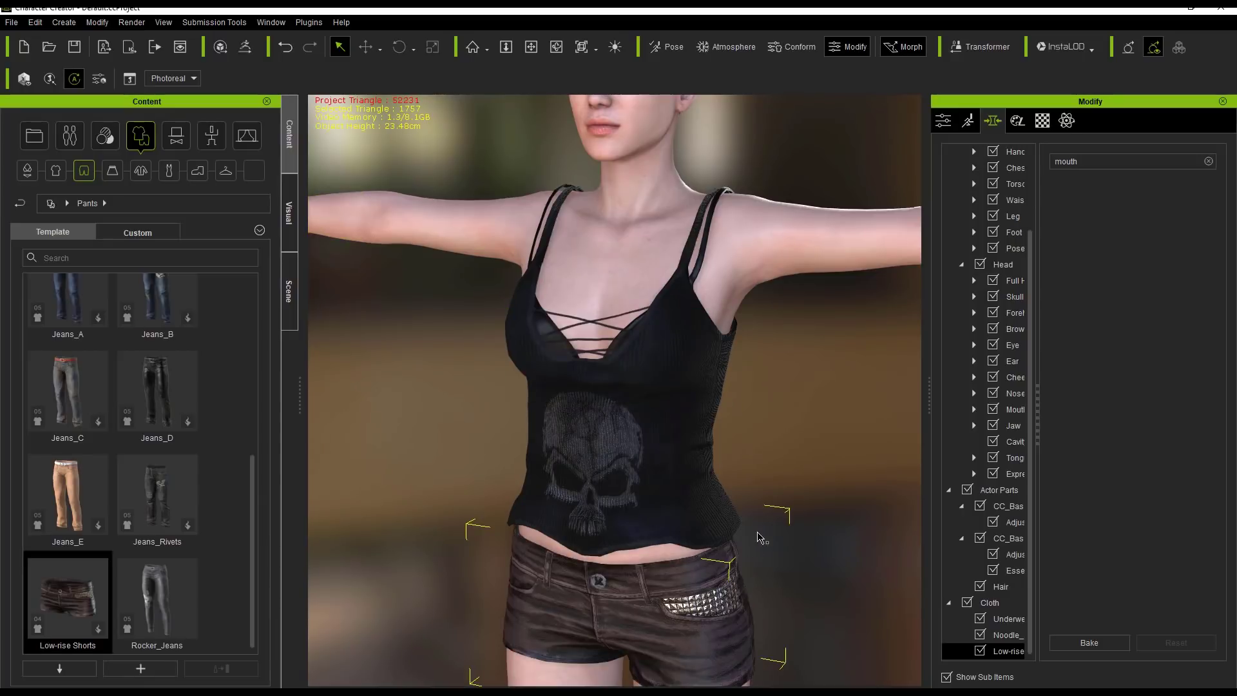
middle_click_drag(713, 598, 710, 511)
scroll(710, 511, "down", 5)
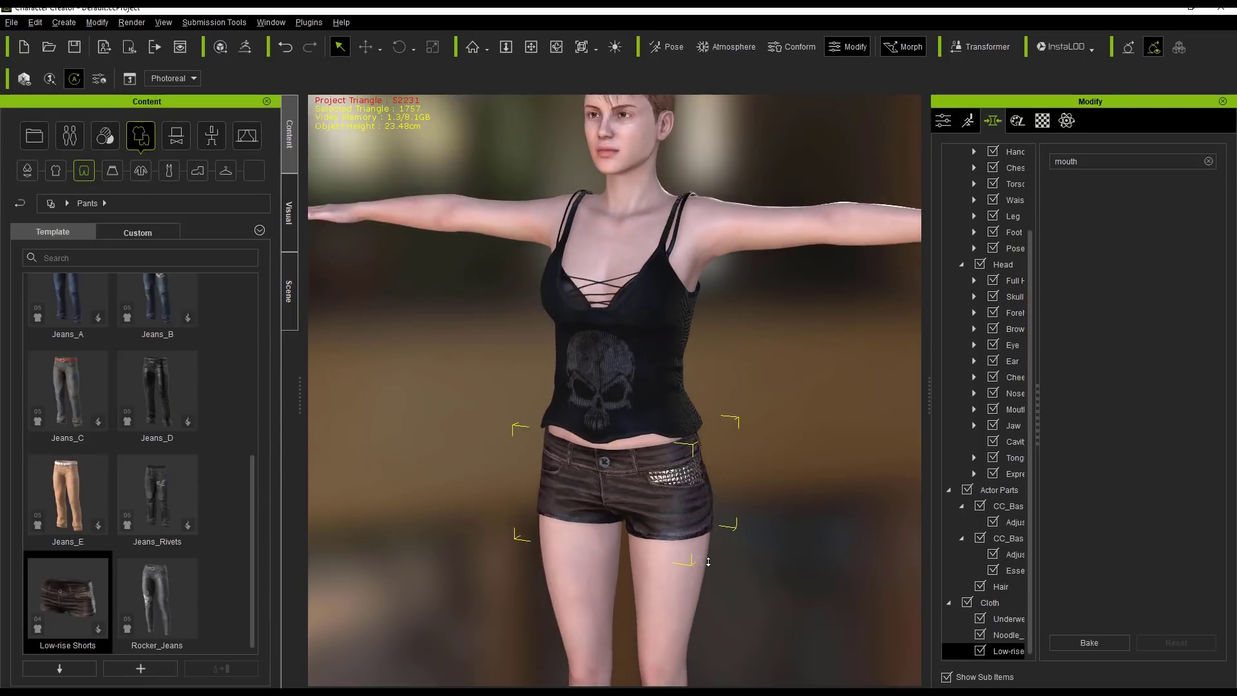
right_click_drag(826, 456, 819, 415)
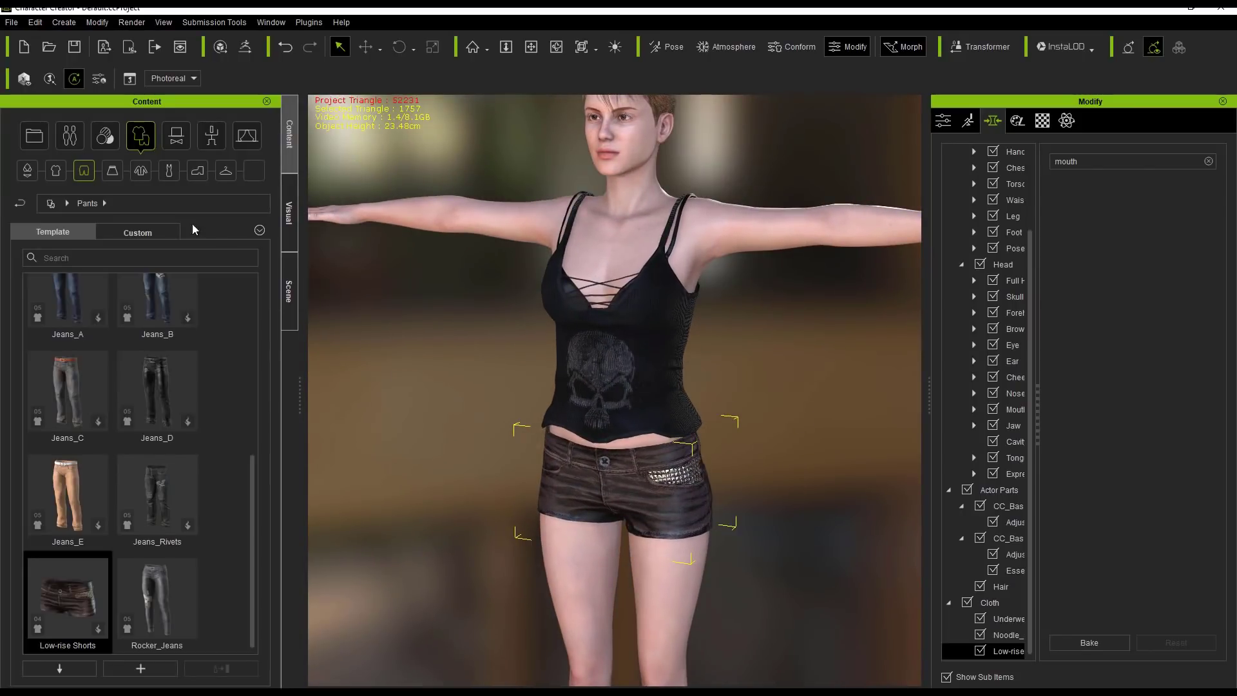
Put the Punk Leather Jacket from the Coats templates on the character and view it from another angle
left_click(141, 171)
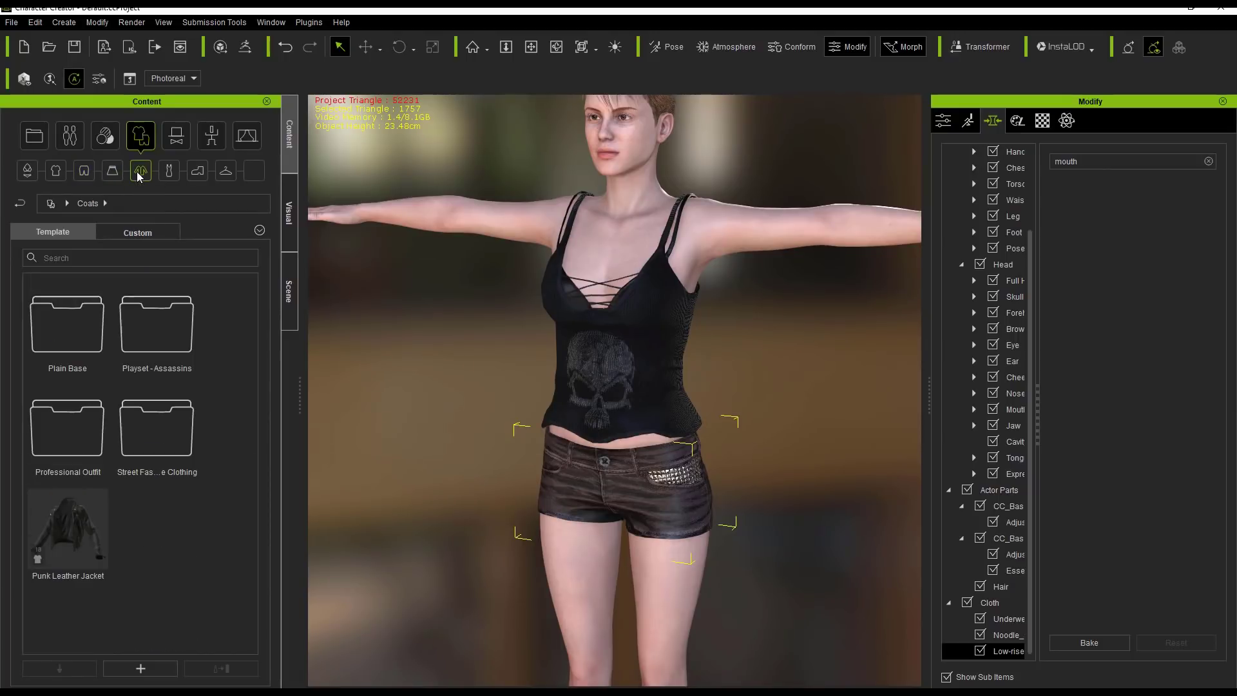
double_click(91, 539)
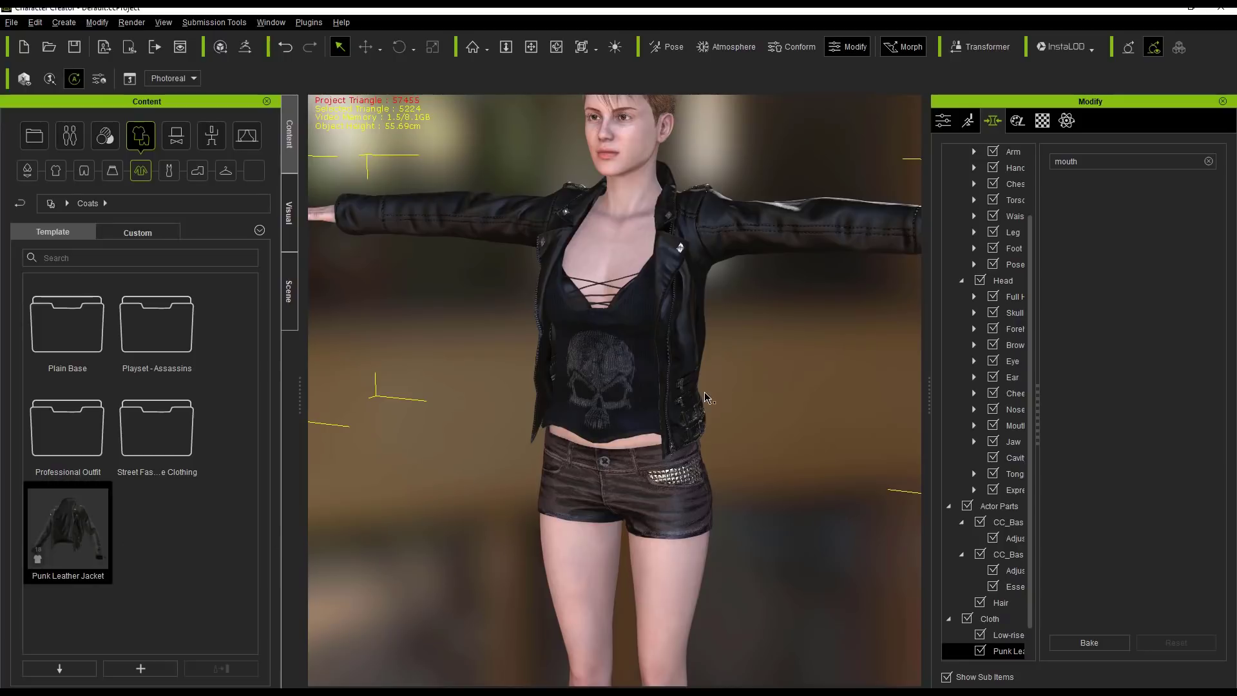
right_click_drag(386, 430, 676, 413)
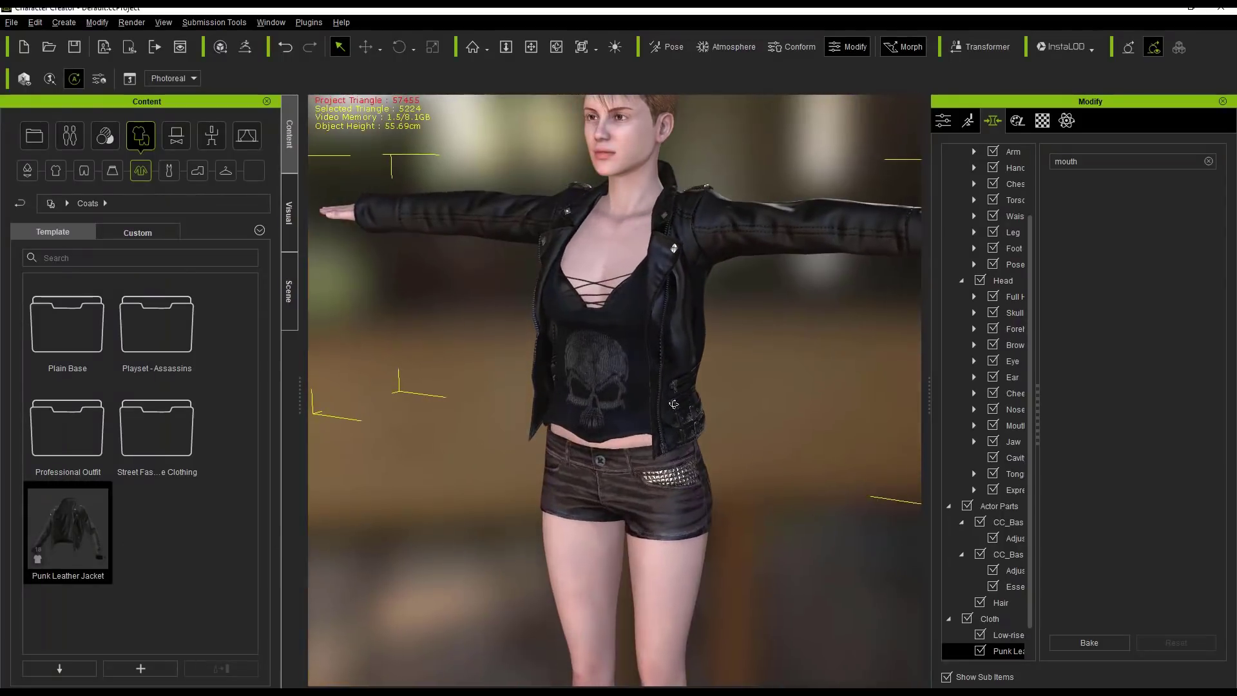
middle_click_drag(665, 411, 667, 380)
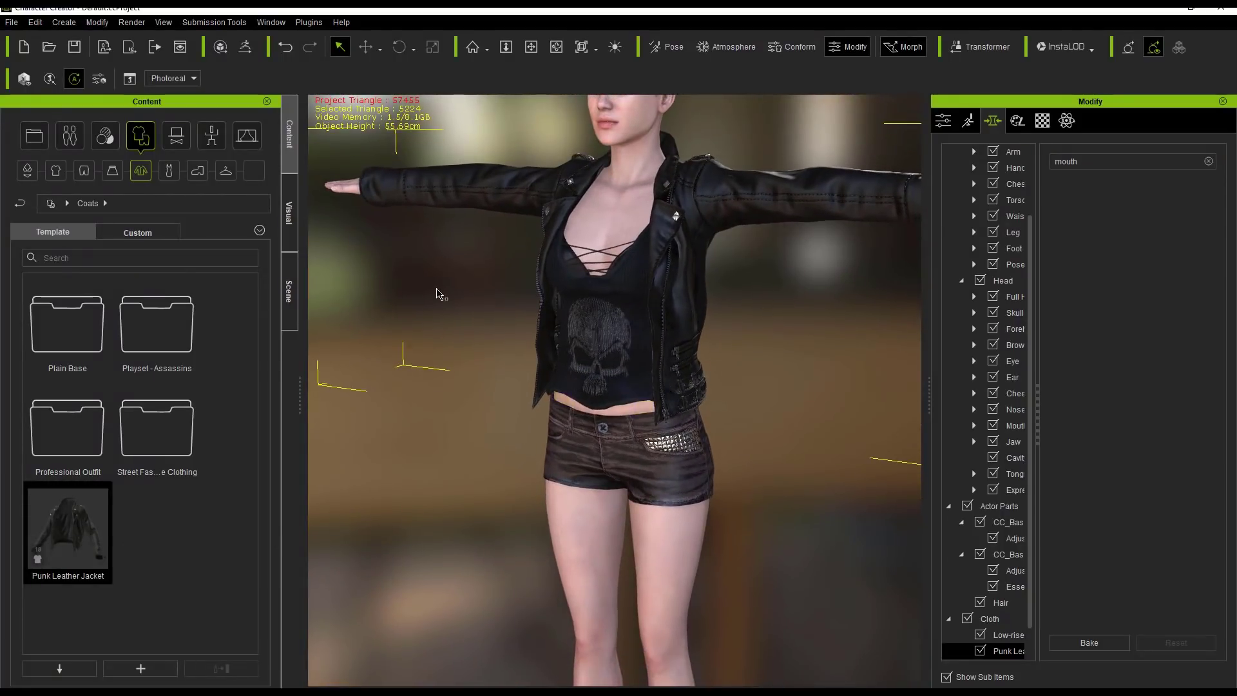
Give the character the Boots_B footwear from the Shoes templates
left_click(197, 172)
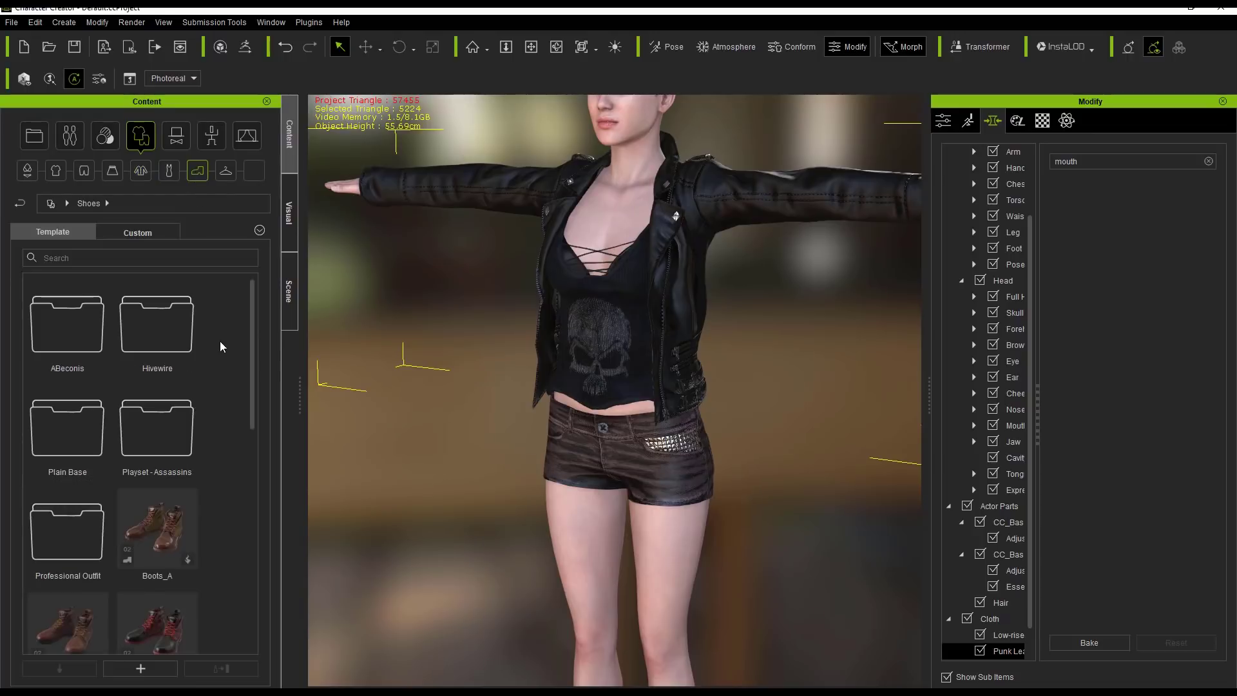
left_click_drag(253, 330, 249, 407)
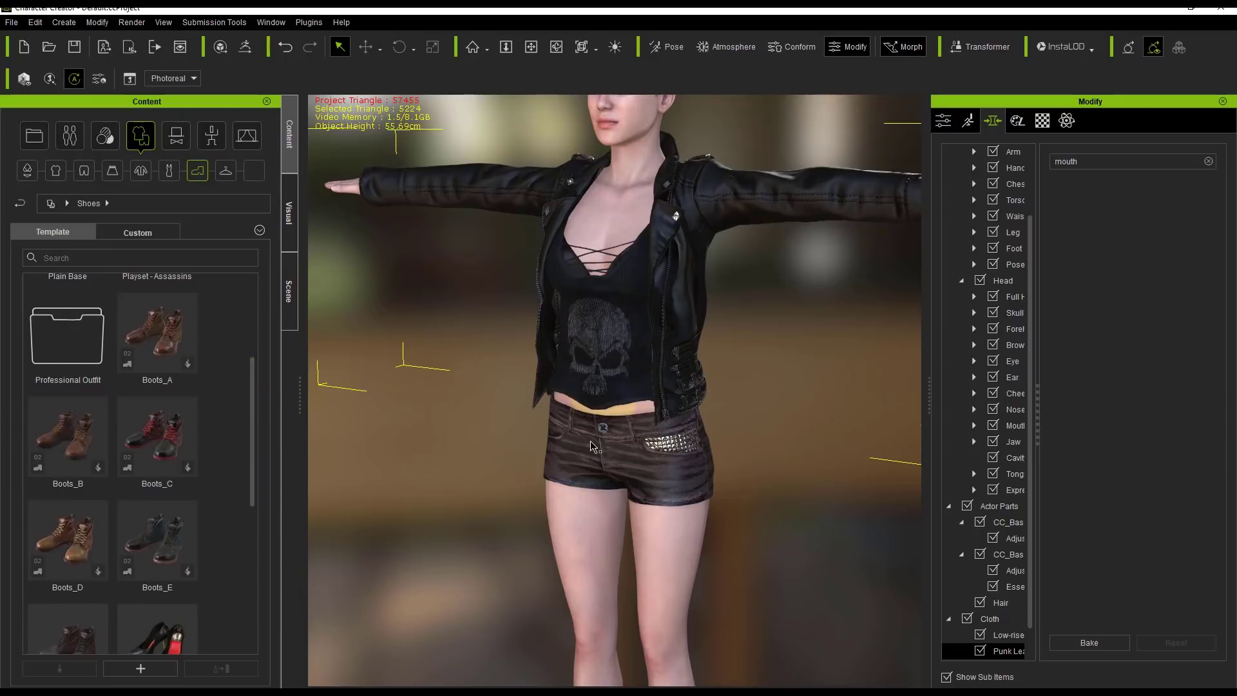
scroll(596, 326, "down", 4)
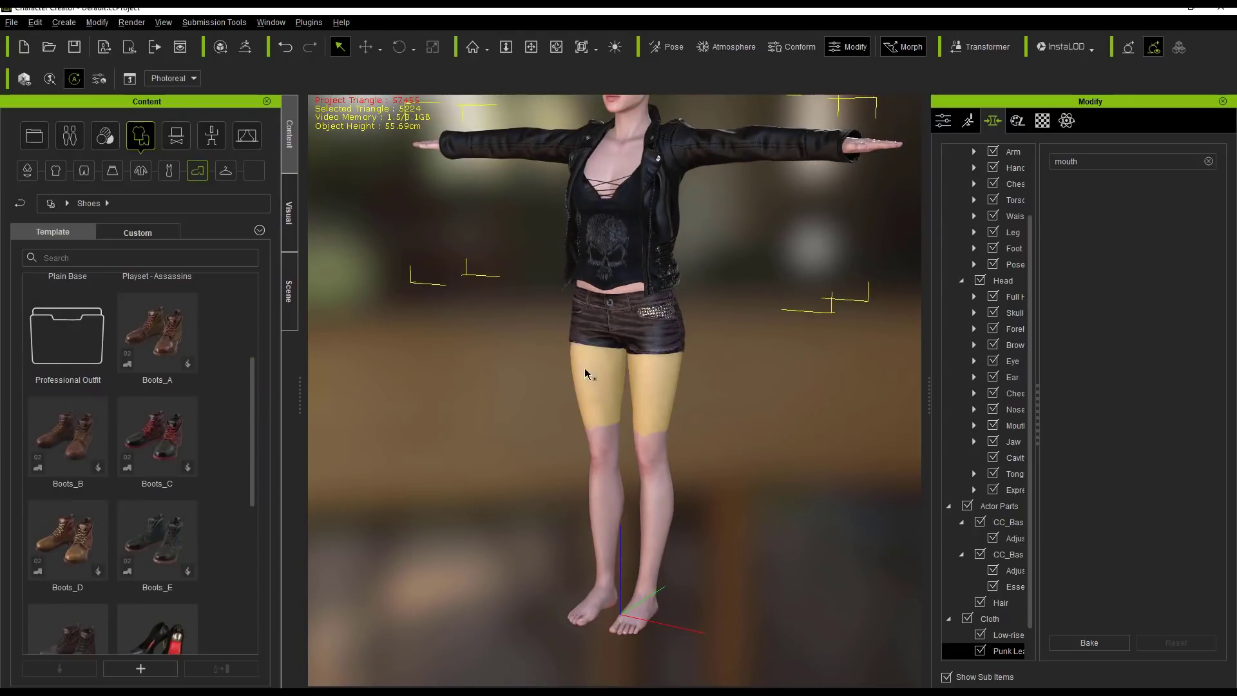
double_click(78, 454)
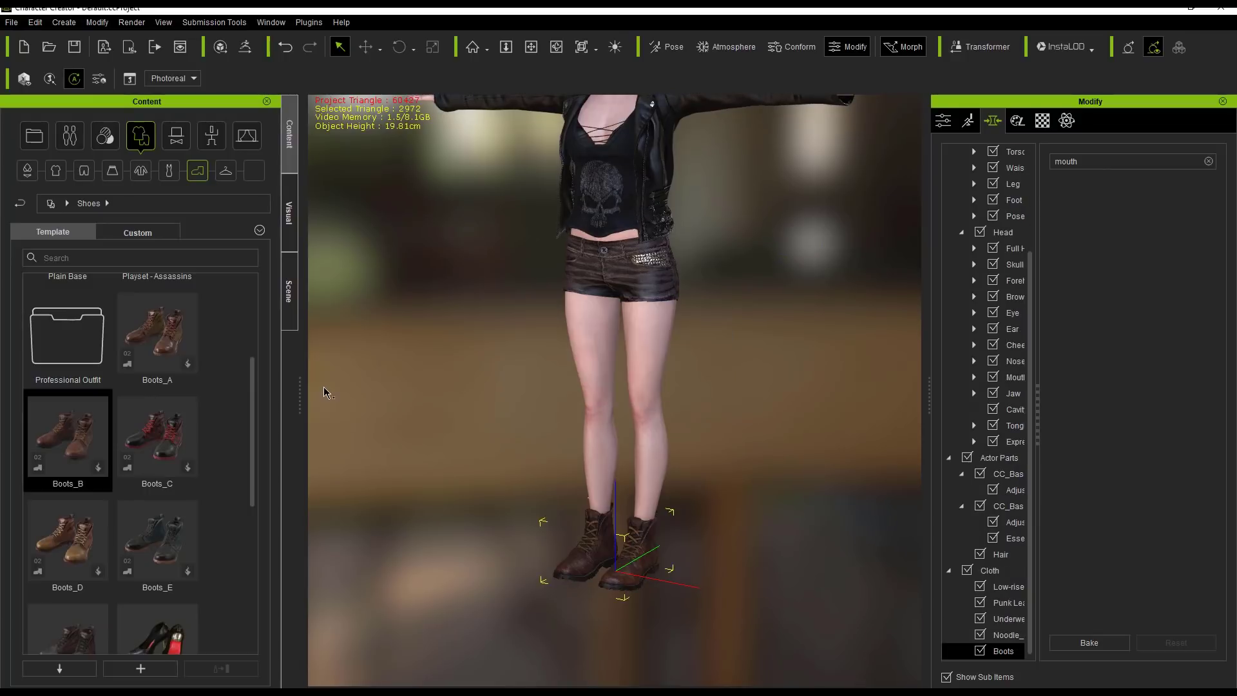
Put the Beret from the Head accessory templates on the character and inspect from the side how it sits over the hair
left_click(175, 138)
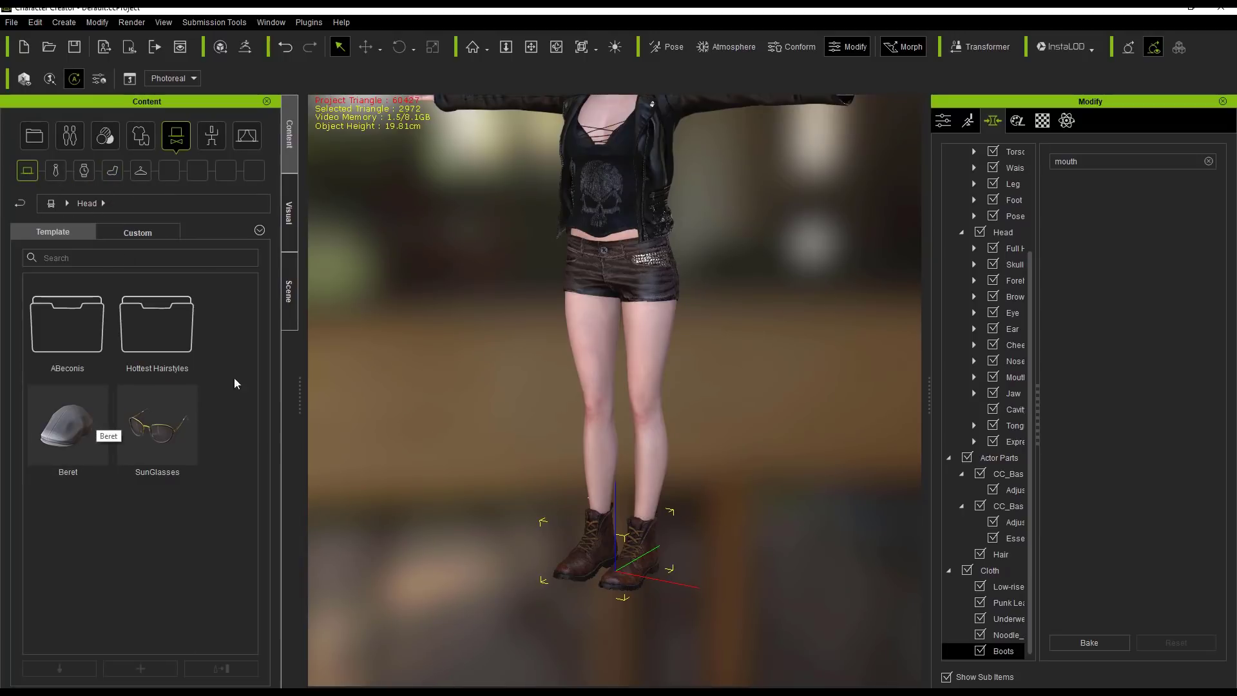
middle_click_drag(633, 240, 613, 501)
scroll(614, 501, "up", 5)
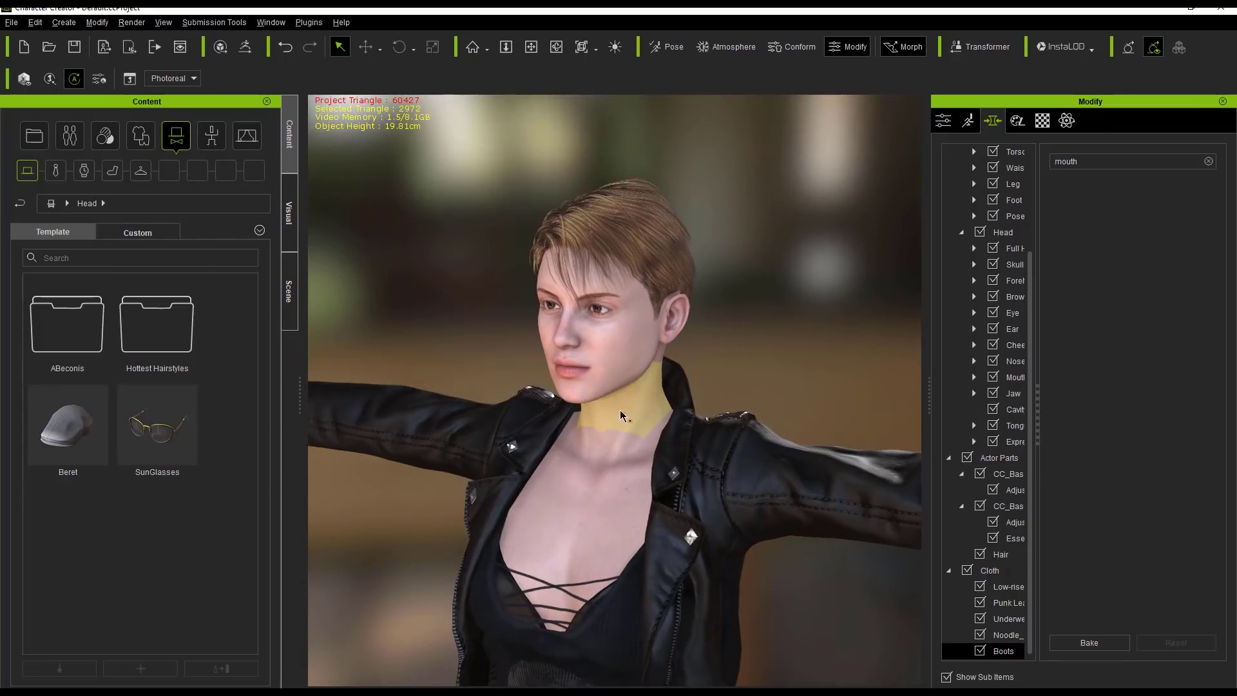
double_click(78, 442)
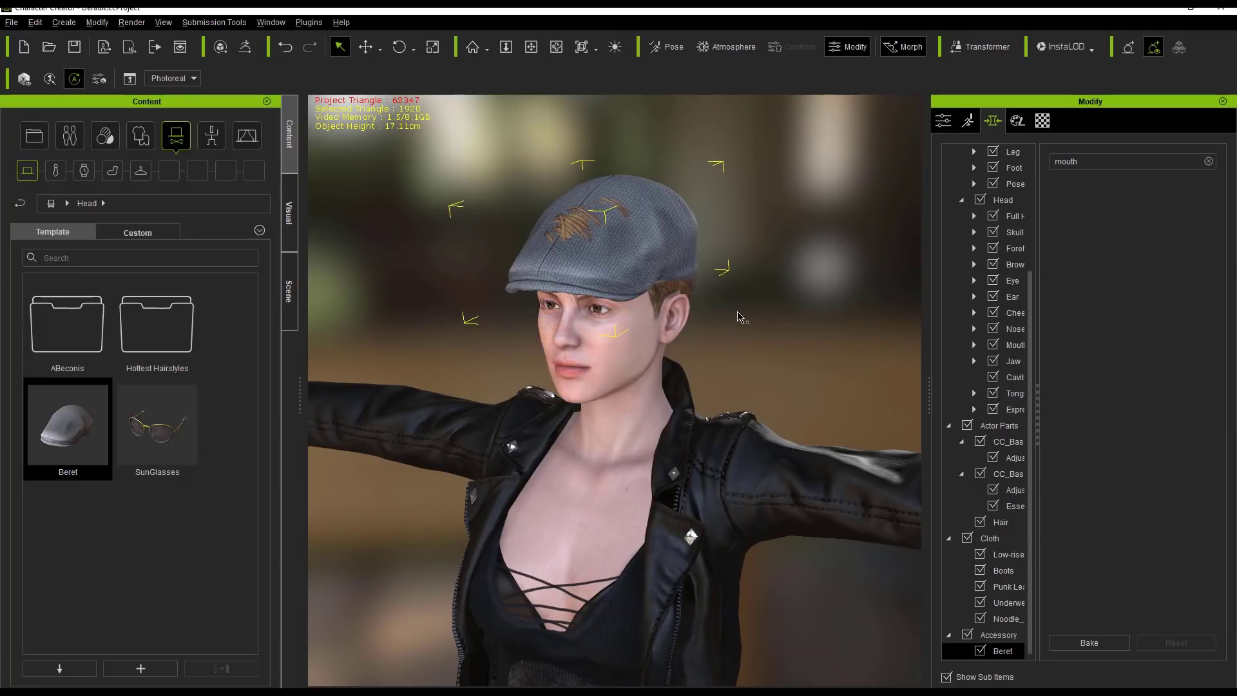
right_click_drag(630, 325, 766, 346)
right_click_drag(593, 345, 667, 351)
scroll(678, 351, "up", 3)
scroll(678, 351, "up", 2)
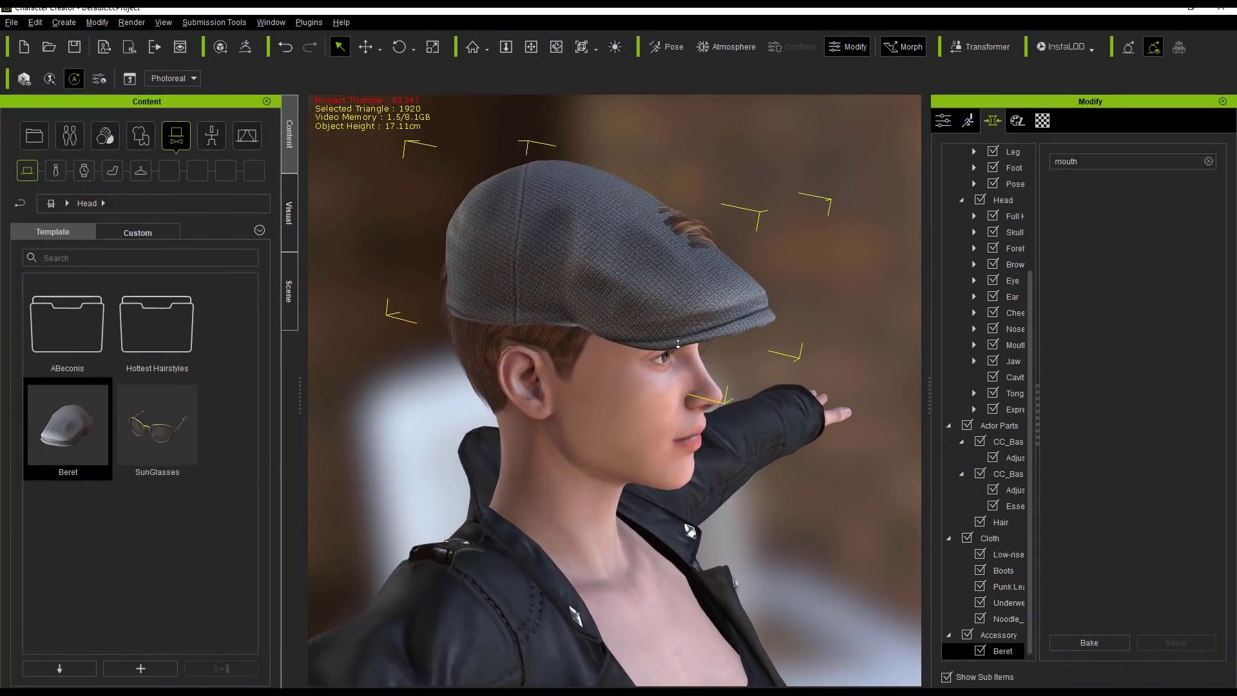
middle_click_drag(677, 341, 702, 358)
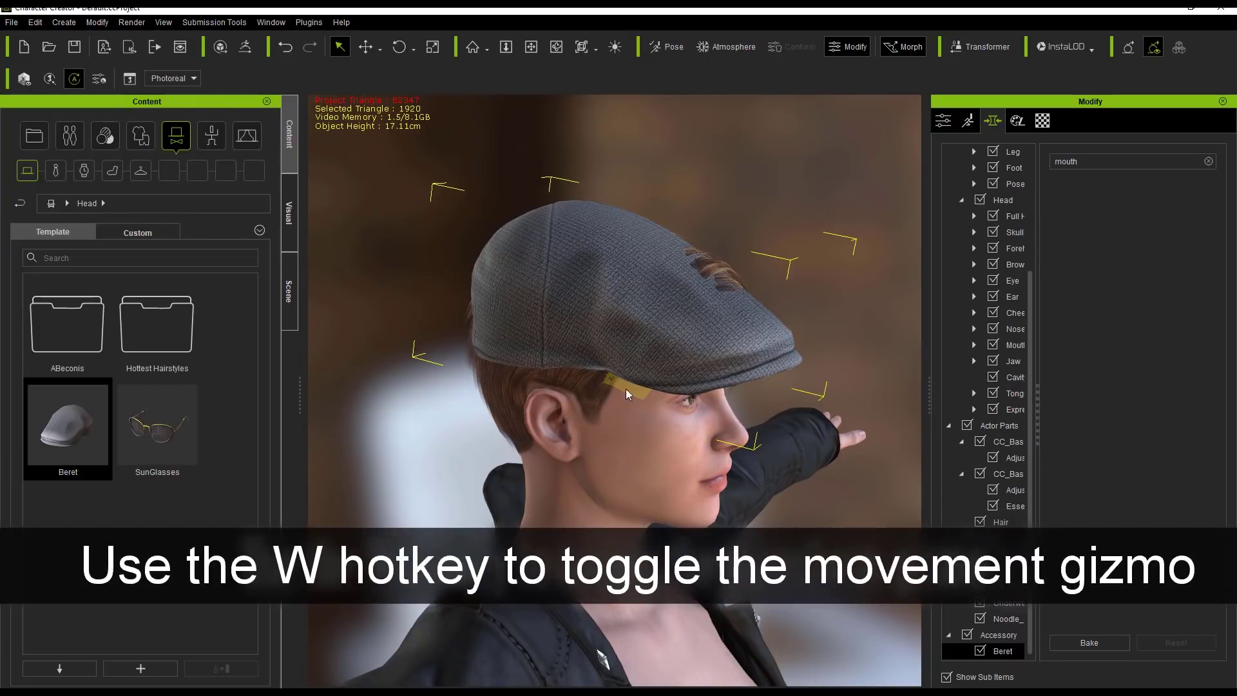
Move the beret slightly up and toward the back of the head, checking the fit from the front
key("w")
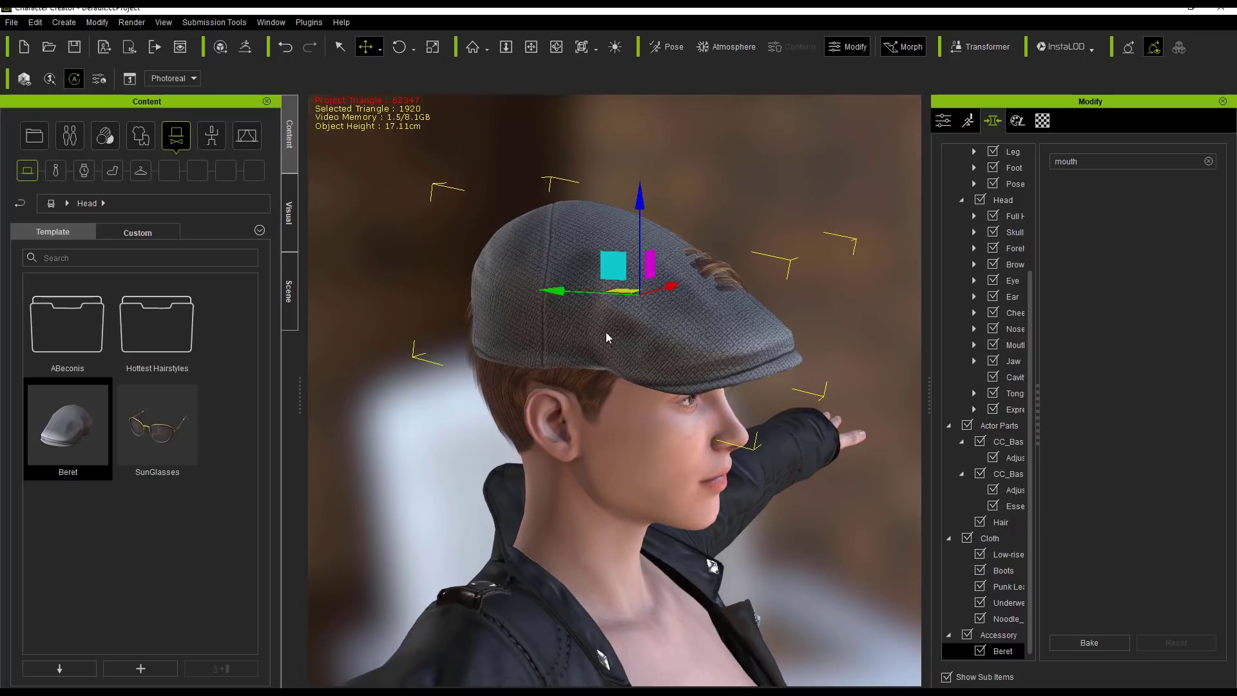
right_click_drag(612, 337, 687, 368)
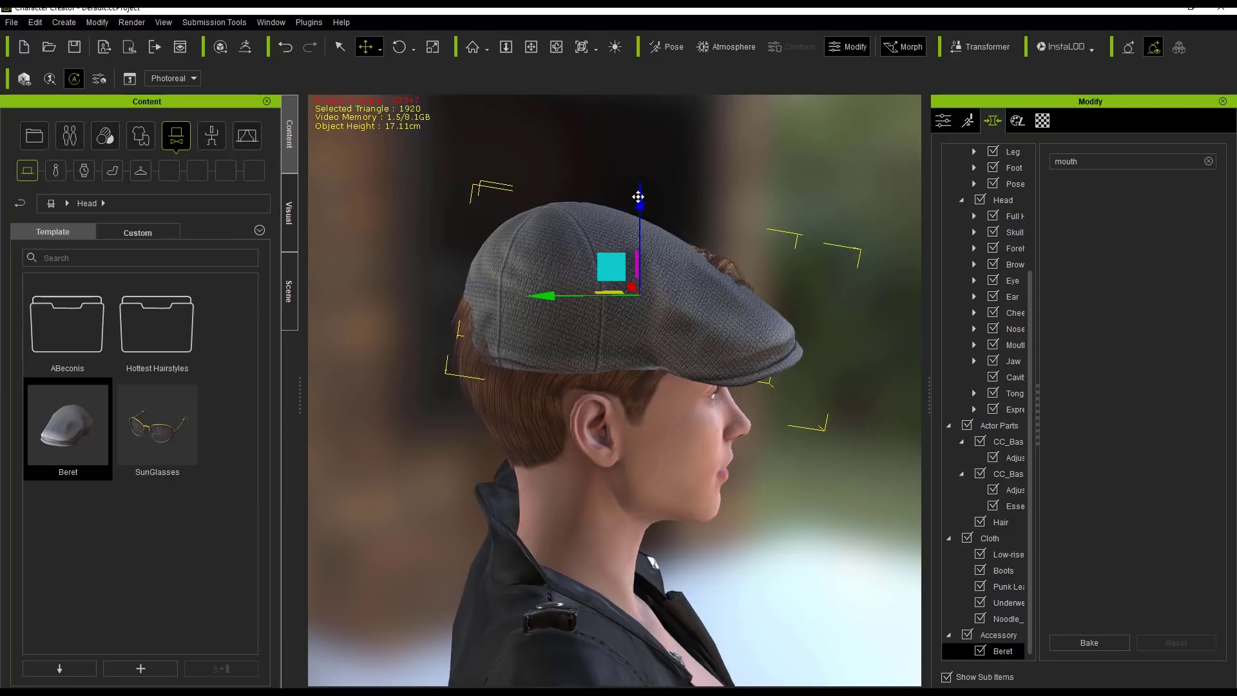
left_click_drag(637, 196, 638, 185)
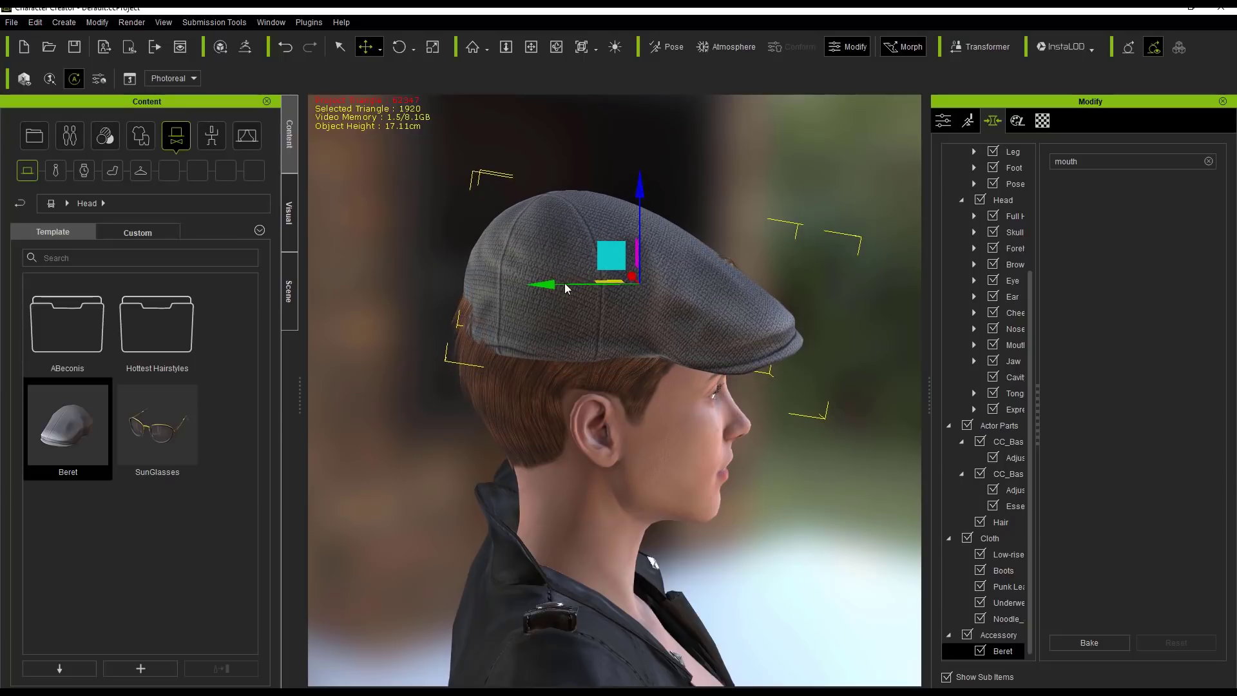
left_click_drag(556, 285, 543, 285)
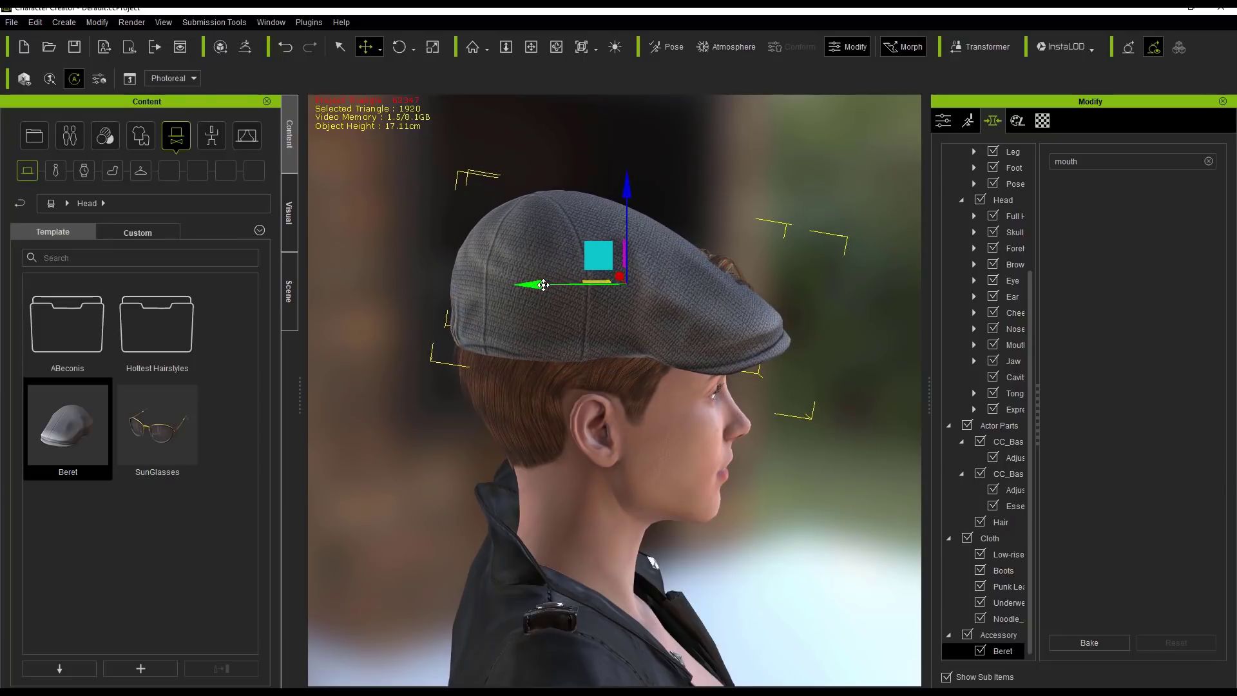
right_click_drag(794, 319, 712, 317)
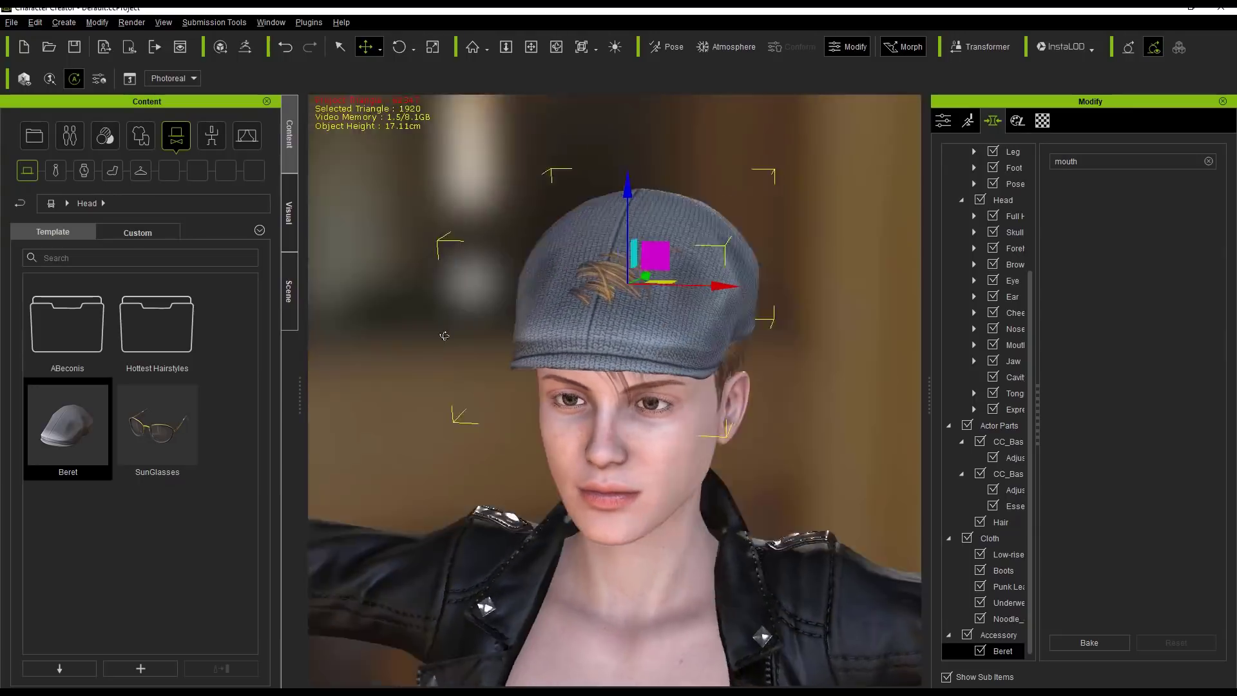
right_click_drag(444, 335, 441, 334)
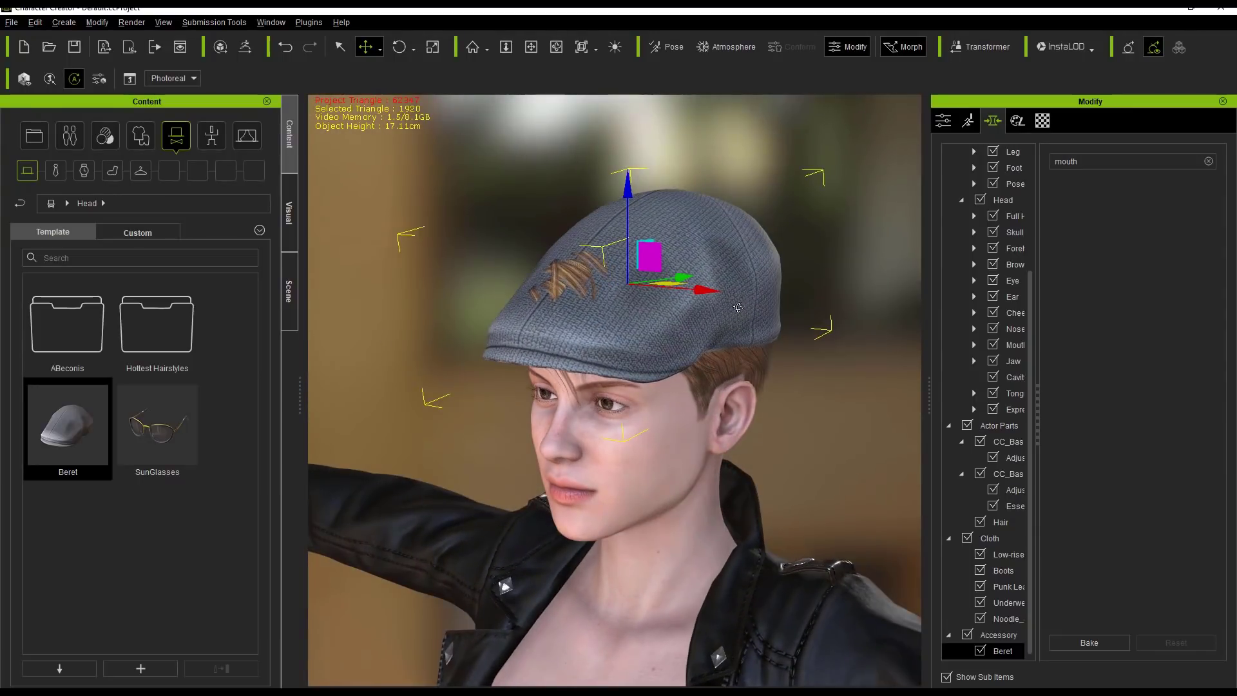
Rotate the beret slightly so its brim tilts up, and raise it a little to cover the hair poking through
right_click_drag(738, 307, 591, 313)
key("e")
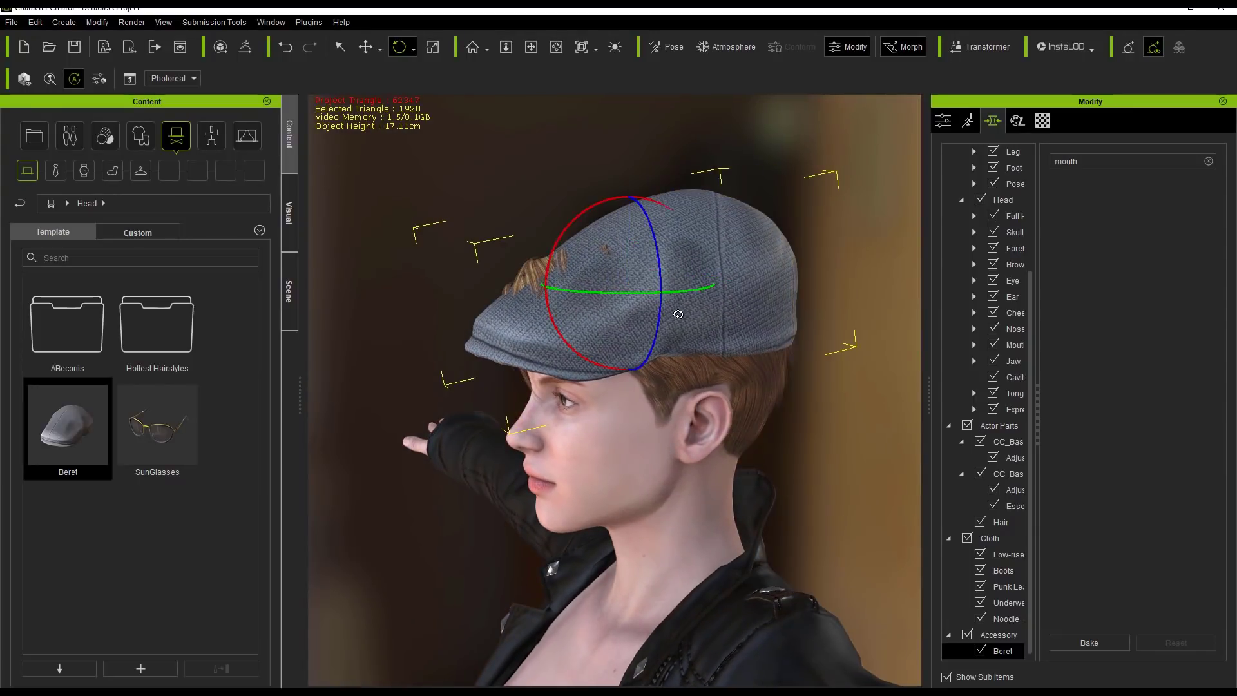
left_click_drag(561, 238, 561, 236)
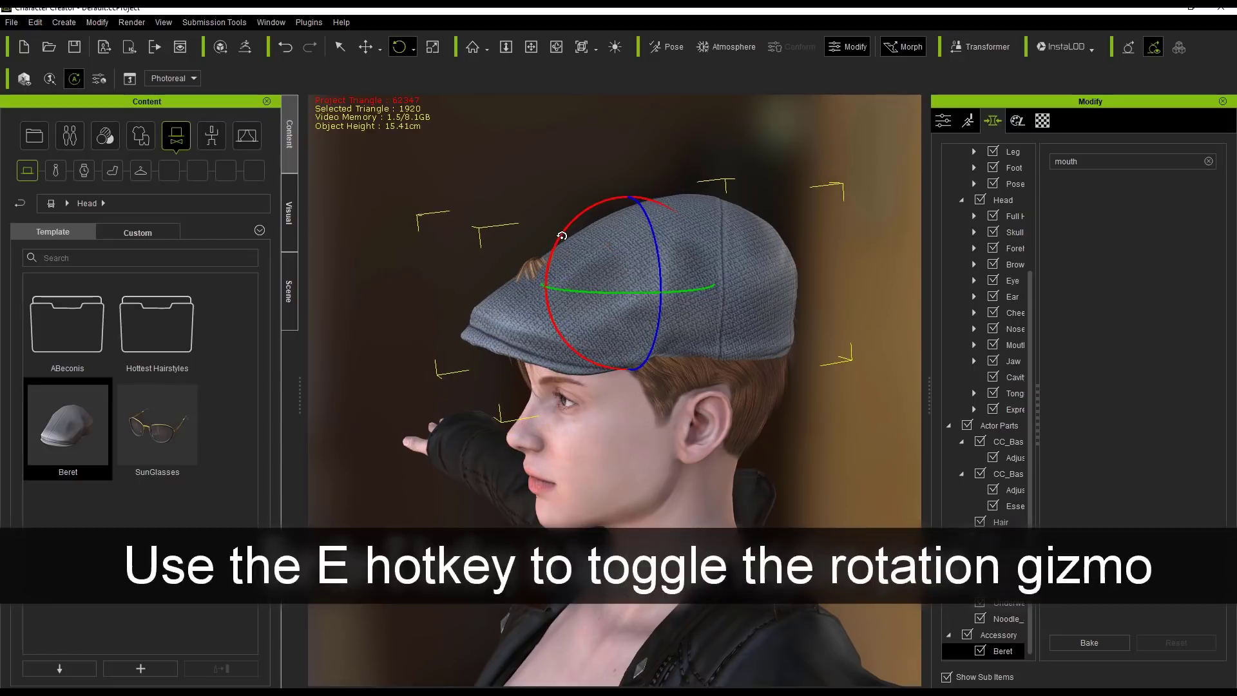
key("w")
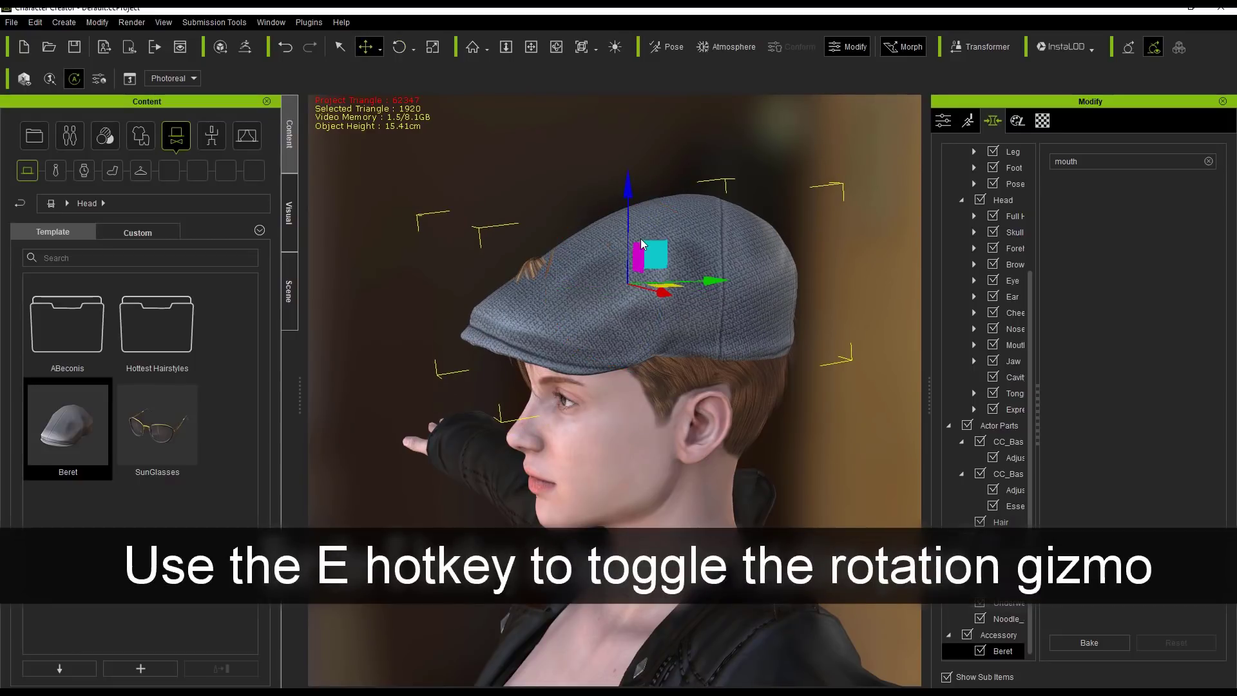
left_click_drag(630, 191, 628, 183)
Tilt the beret a bit further backward and shift it slightly toward the back of the head
mouse_move(539, 285)
right_mouse_down()
mouse_move(776, 263)
mouse_move(555, 275)
right_mouse_up()
key("e")
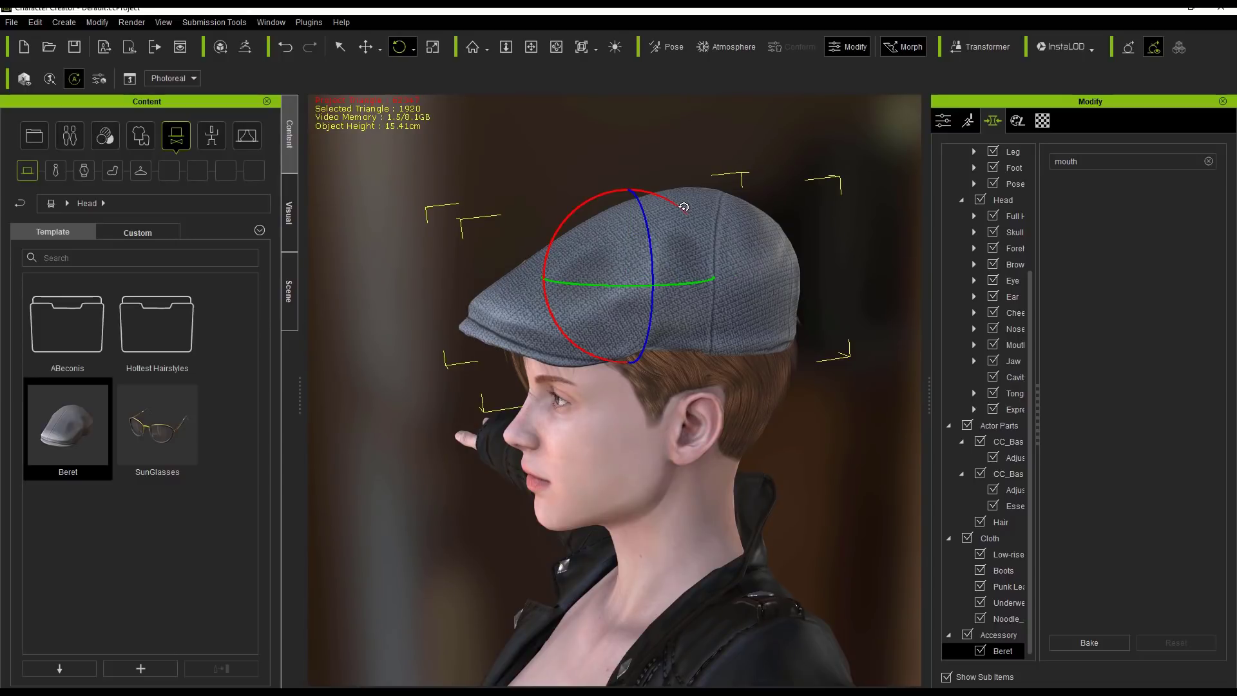
left_click_drag(684, 207, 685, 211)
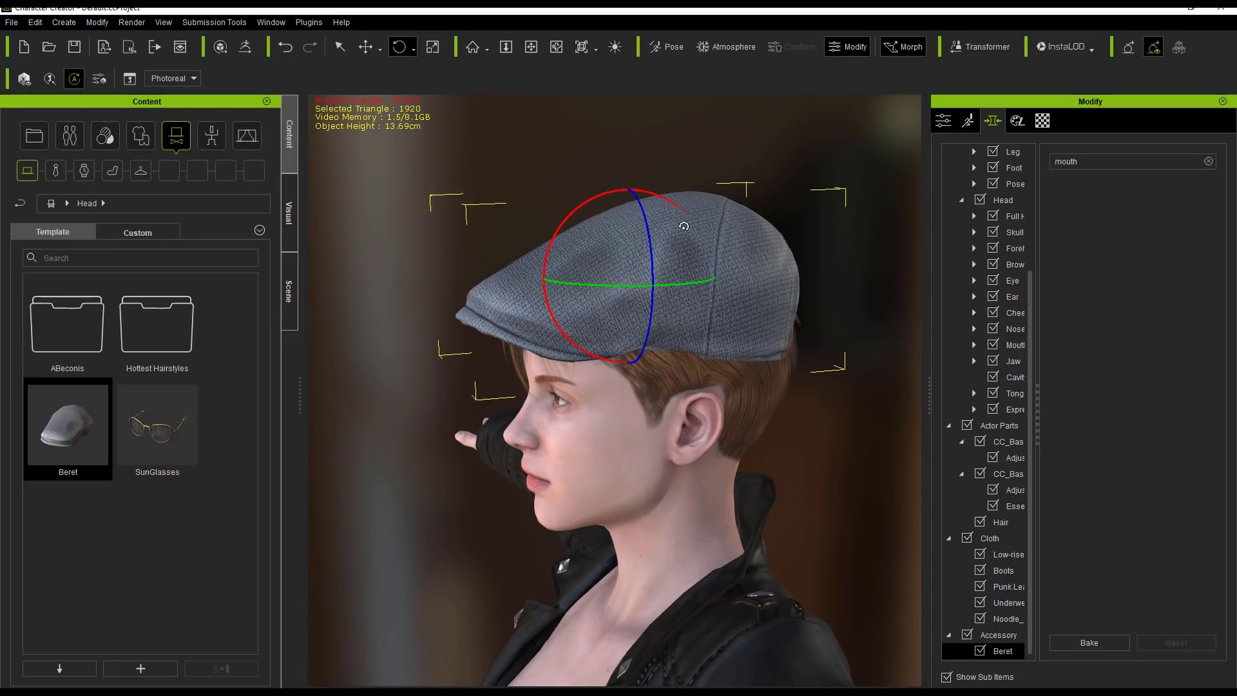
right_click_drag(741, 331, 614, 331)
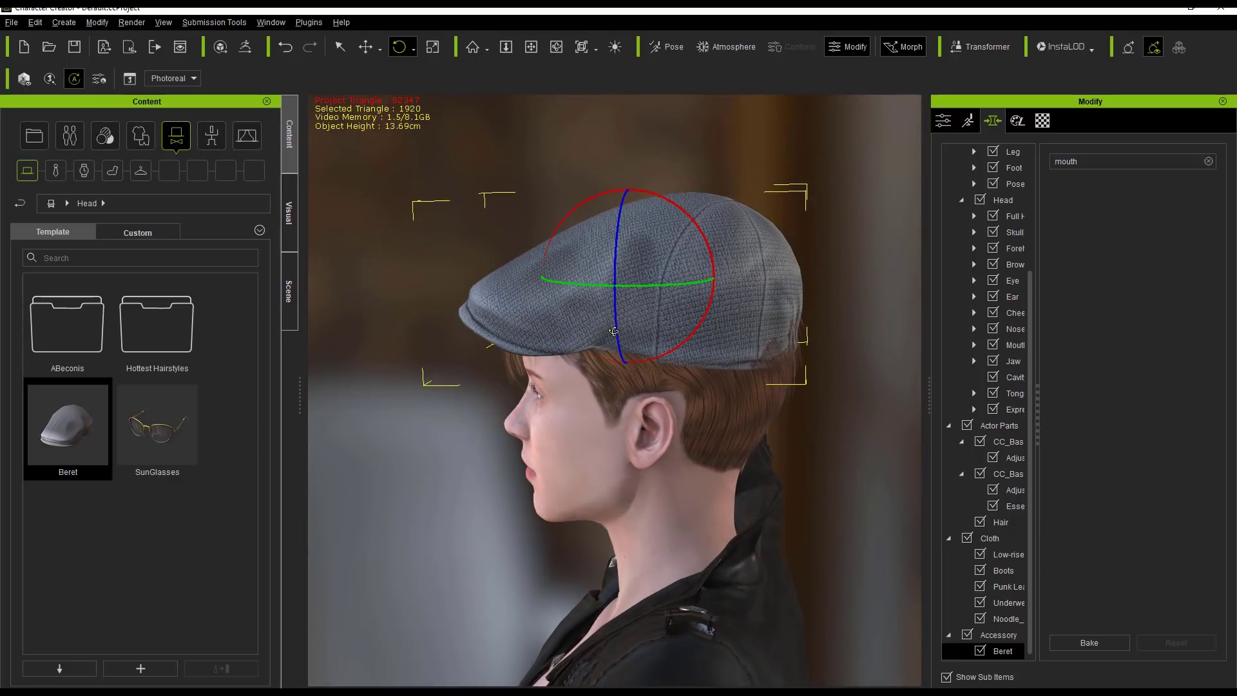
key("w")
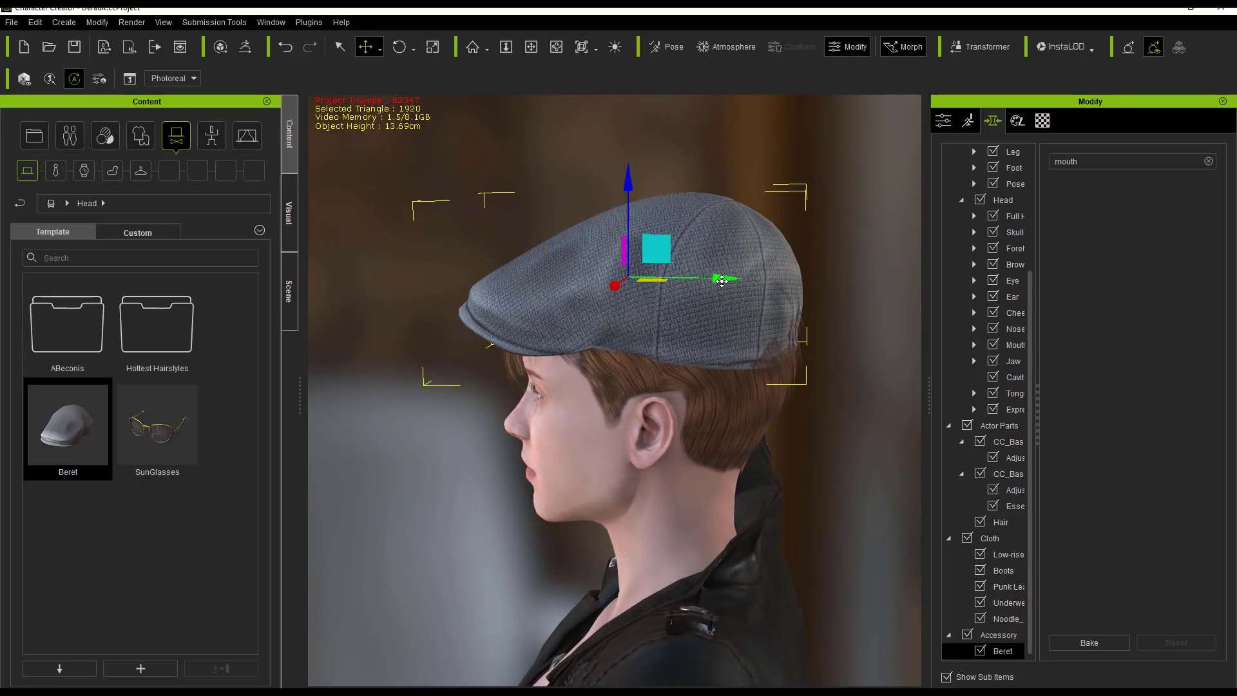
left_click_drag(721, 281, 727, 278)
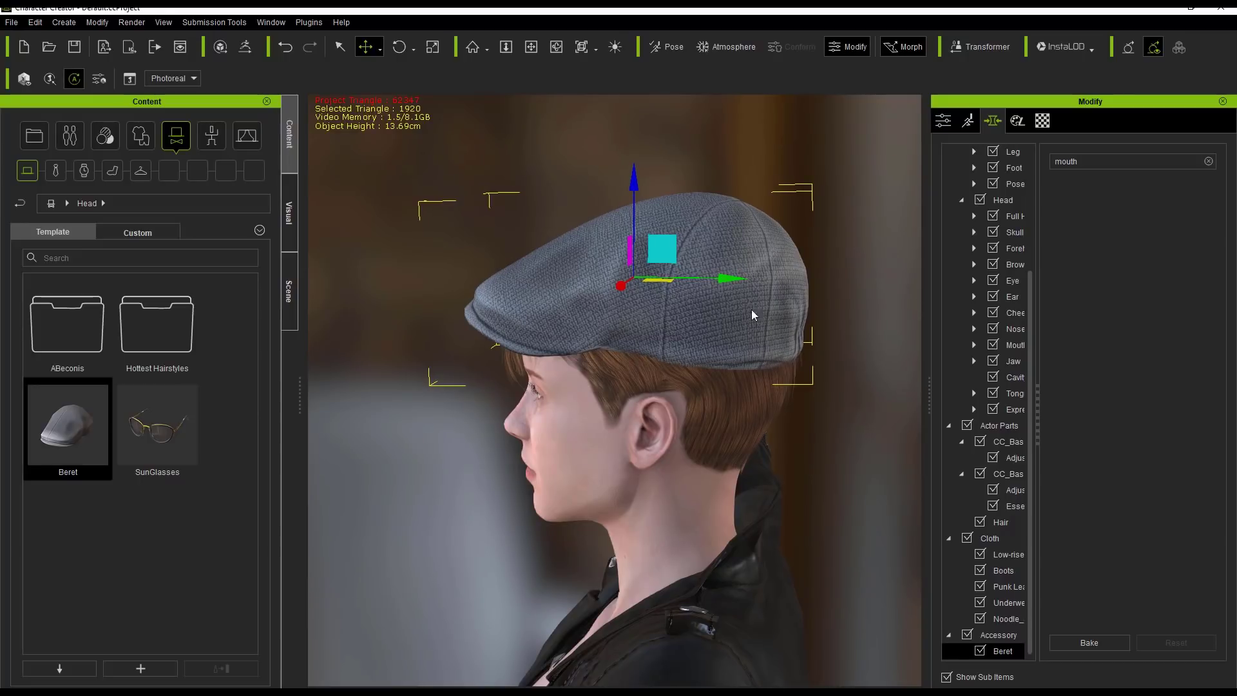
Check the beret from the front, select the whole character and frame the full body to review the complete outfit
right_click_drag(827, 322, 438, 329)
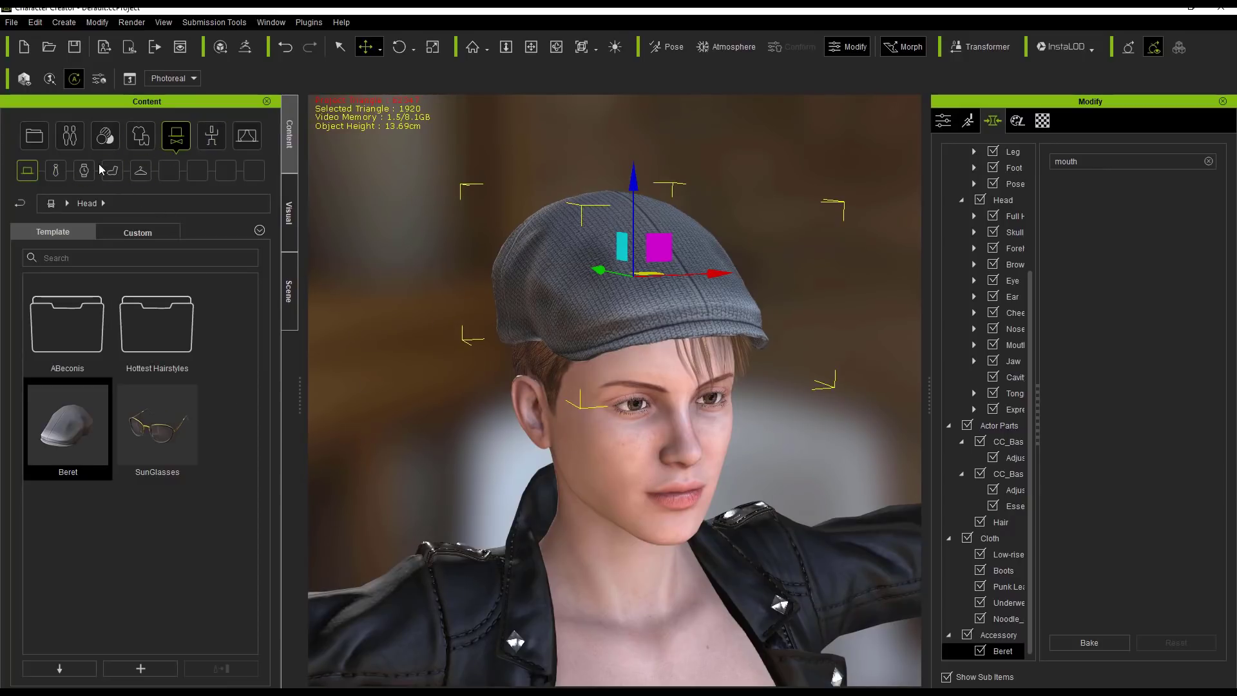
scroll(551, 418, "down", 5)
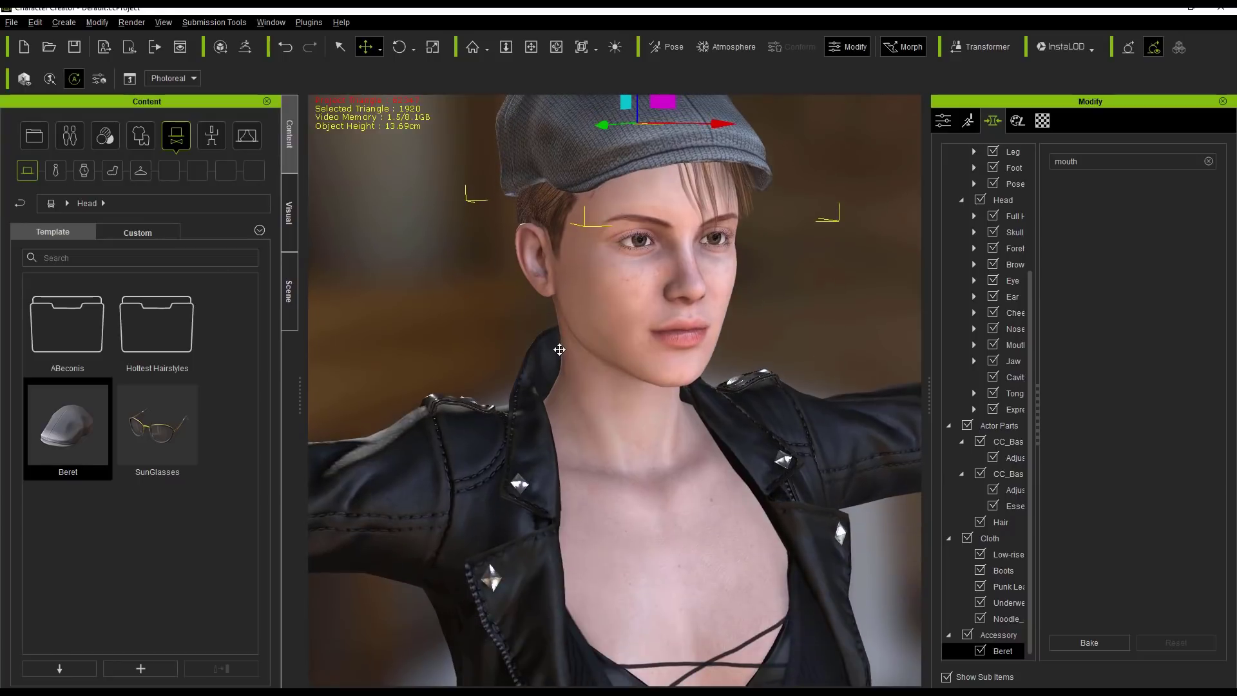
scroll(551, 417, "down", 2)
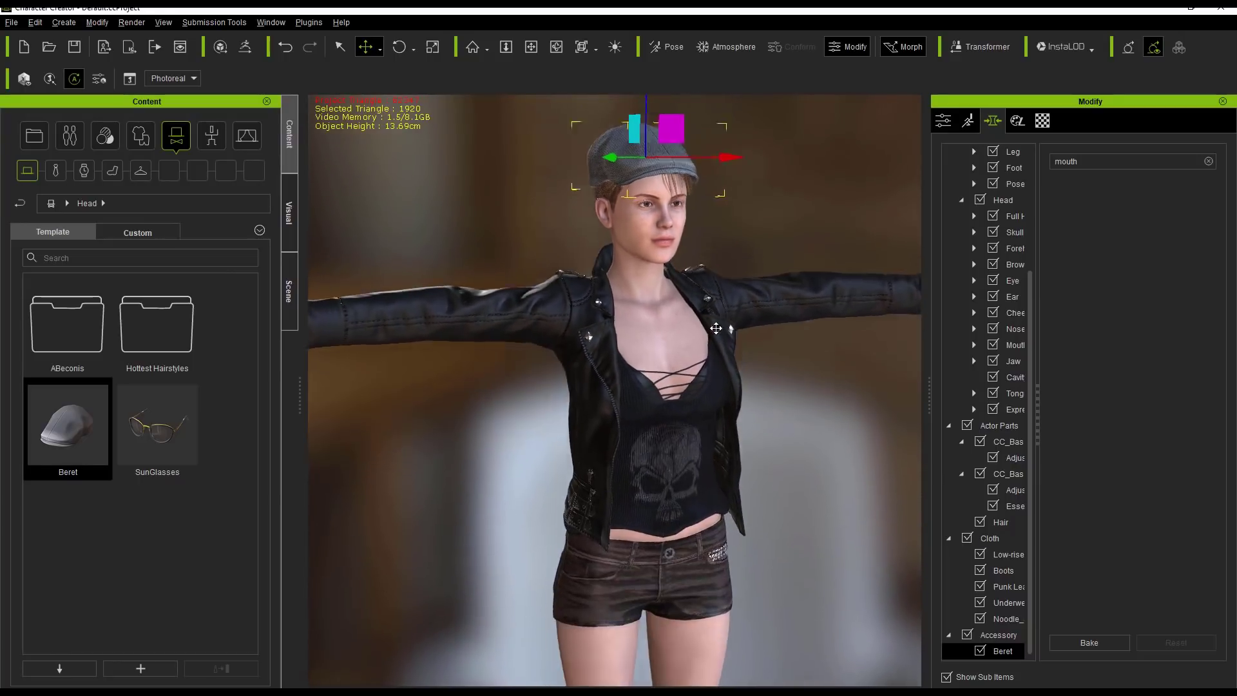
scroll(704, 360, "down", 3)
key("f")
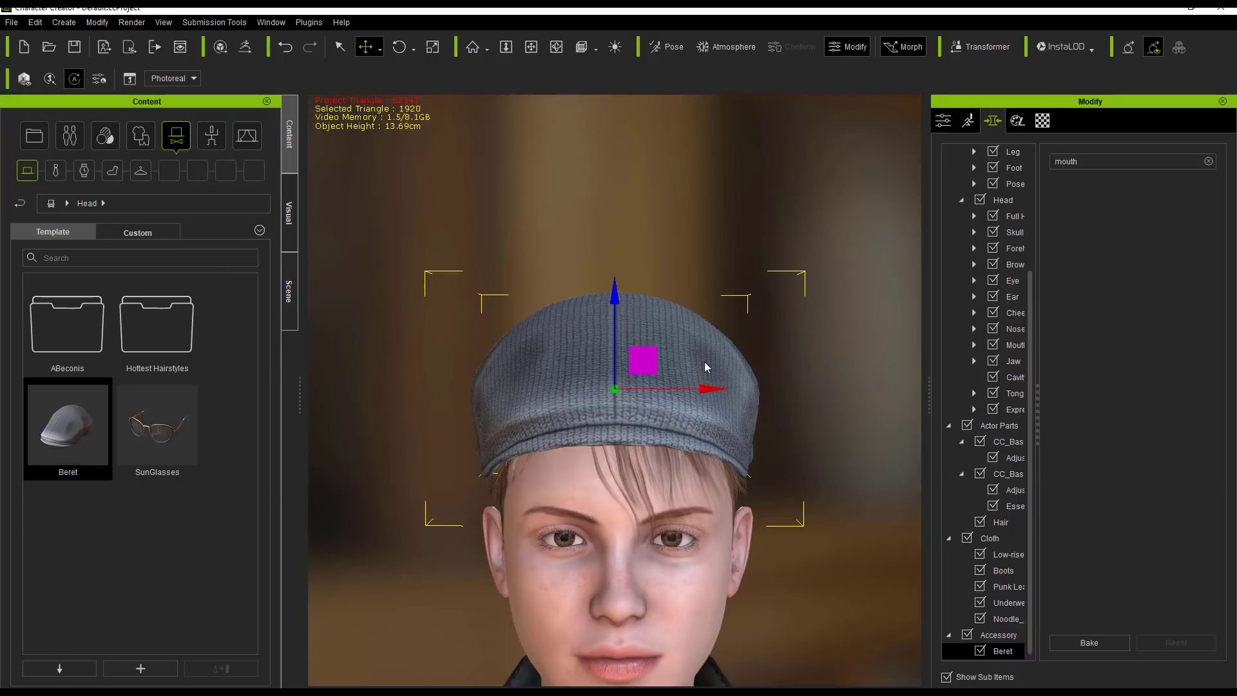
left_click(695, 616)
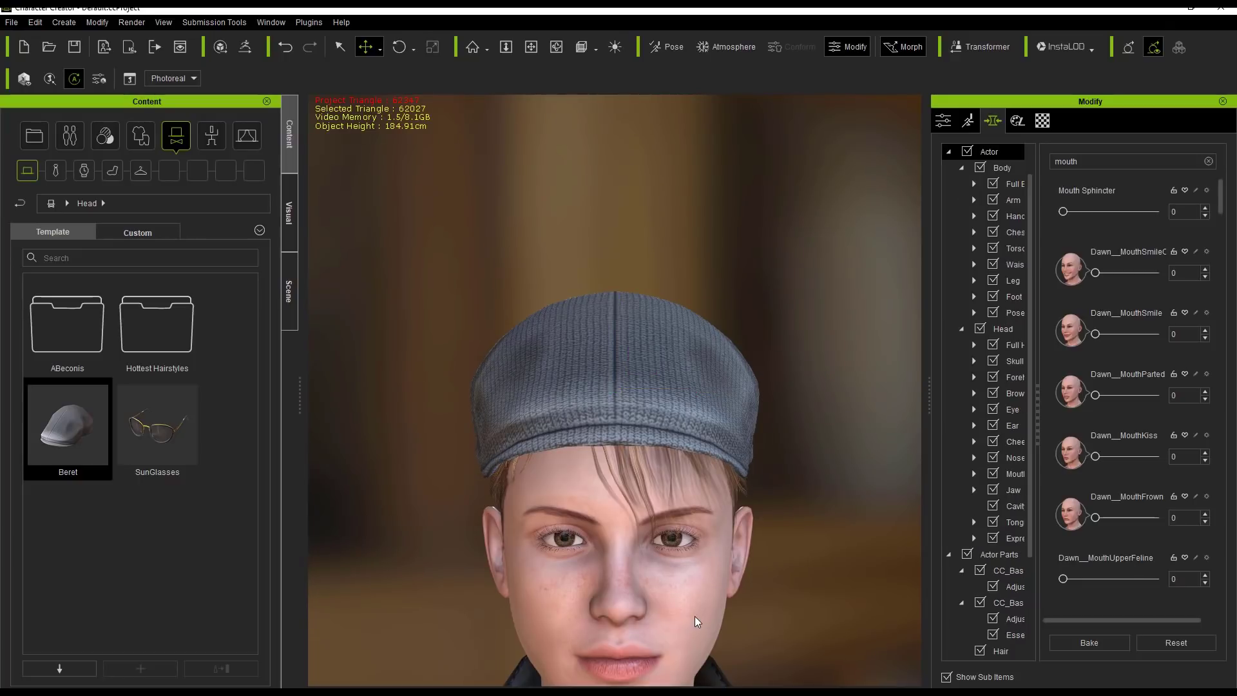
key("f")
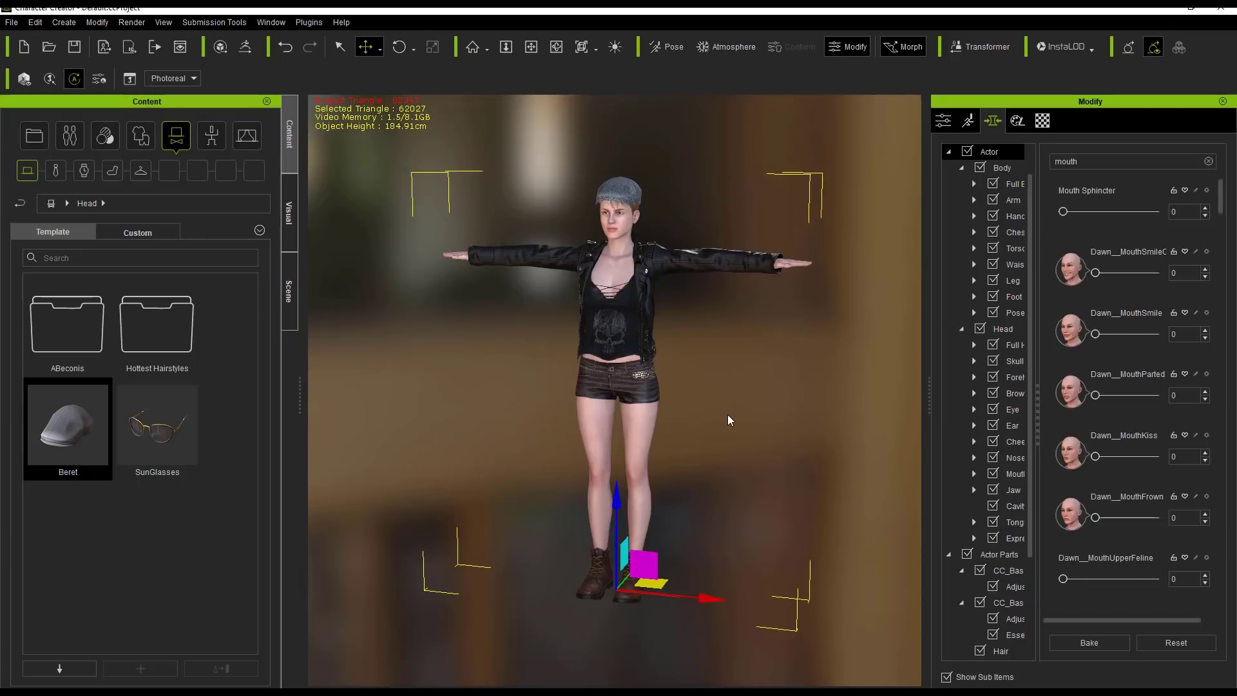
scroll(740, 470, "up", 5)
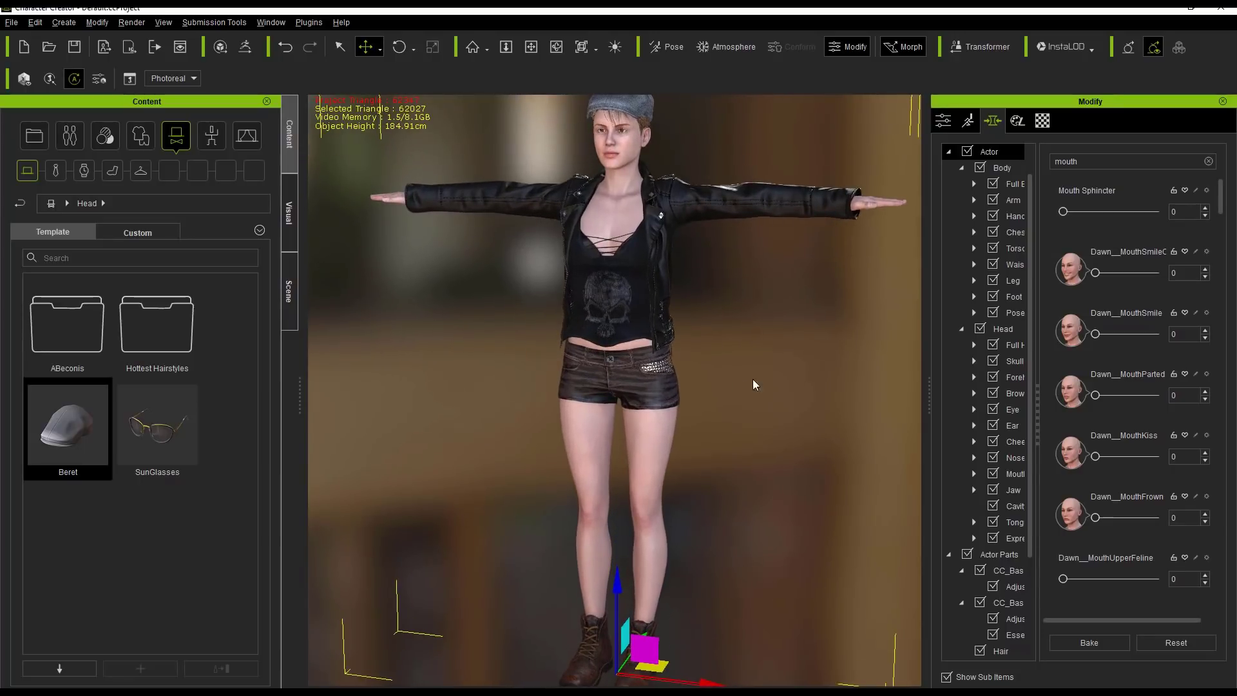
scroll(802, 283, "down", 3)
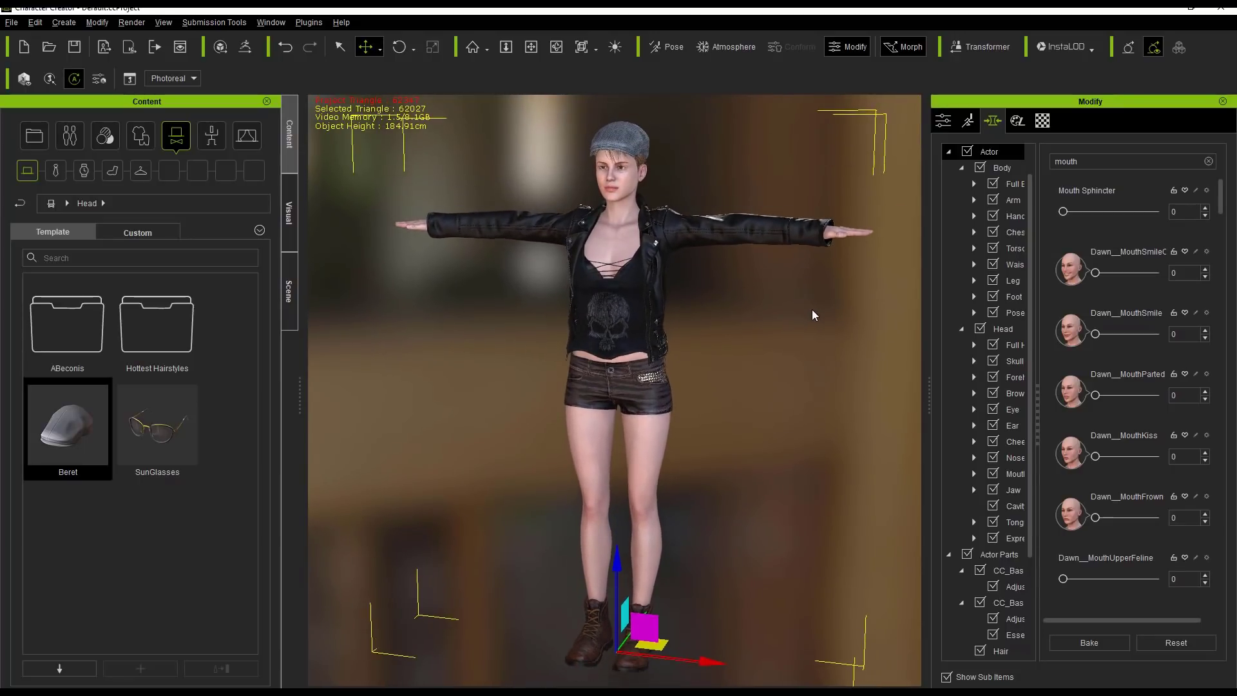
right_click_drag(813, 316, 773, 312)
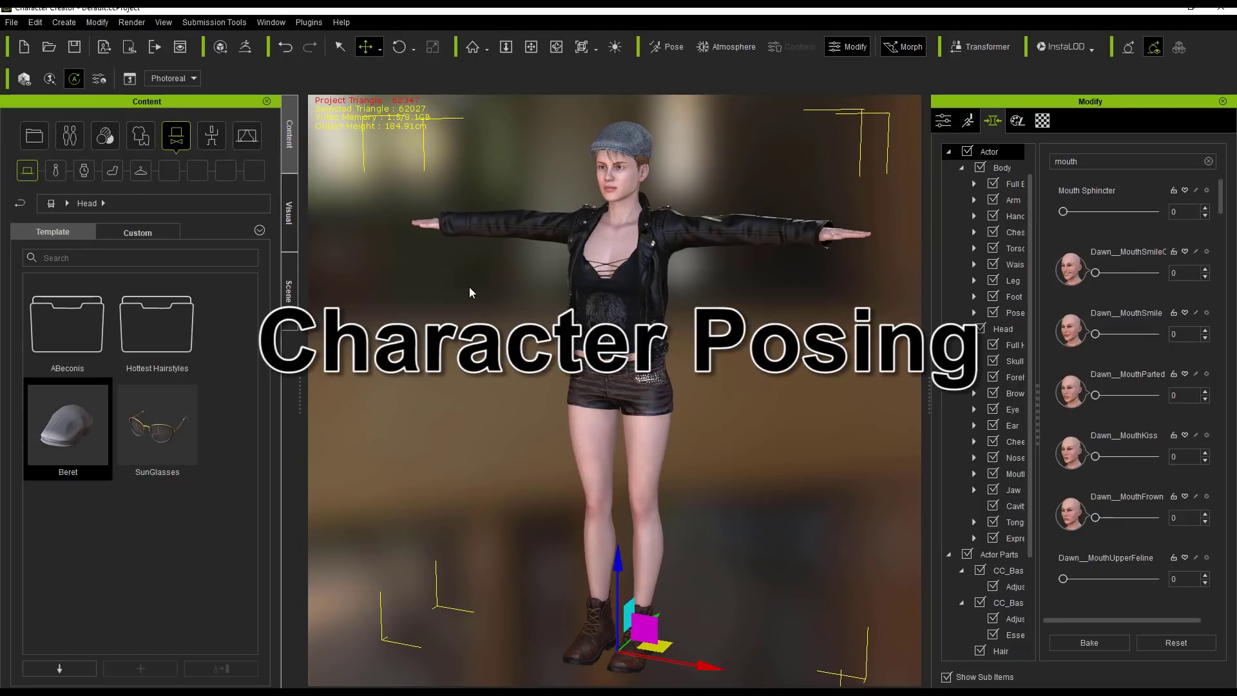
Apply the Enticing pose from the Female MotionPlus templates to the character and view it from another angle
left_click(215, 137)
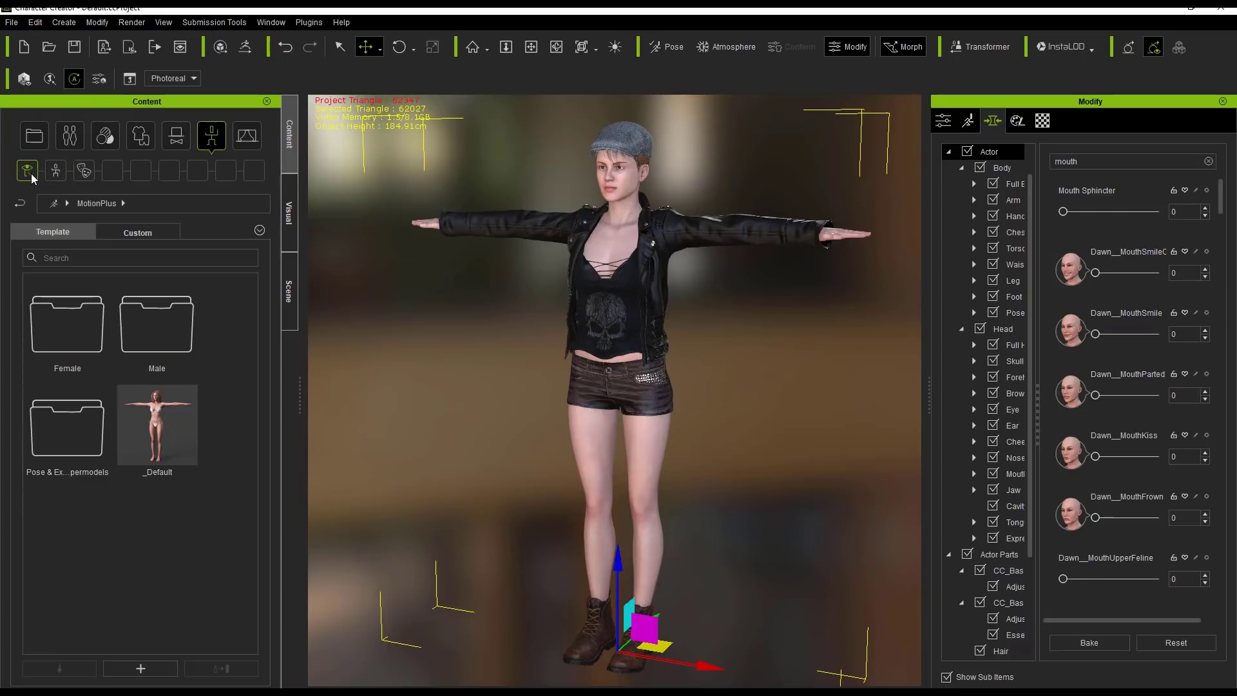
double_click(77, 345)
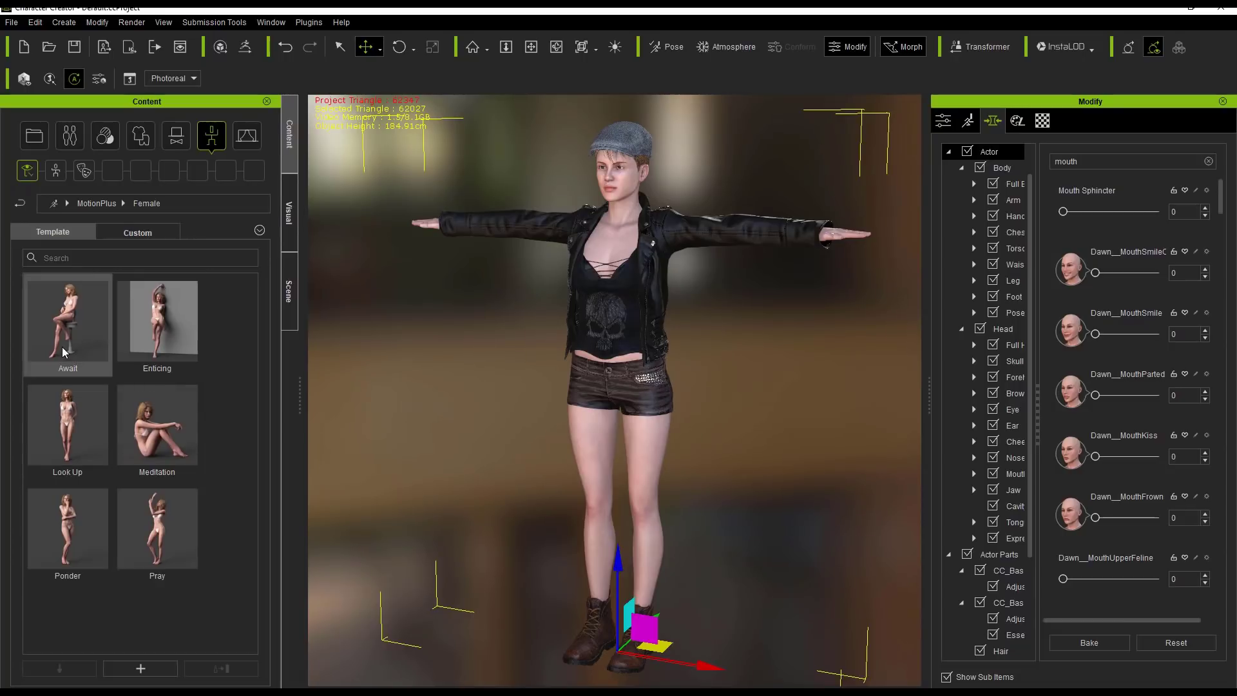
double_click(165, 328)
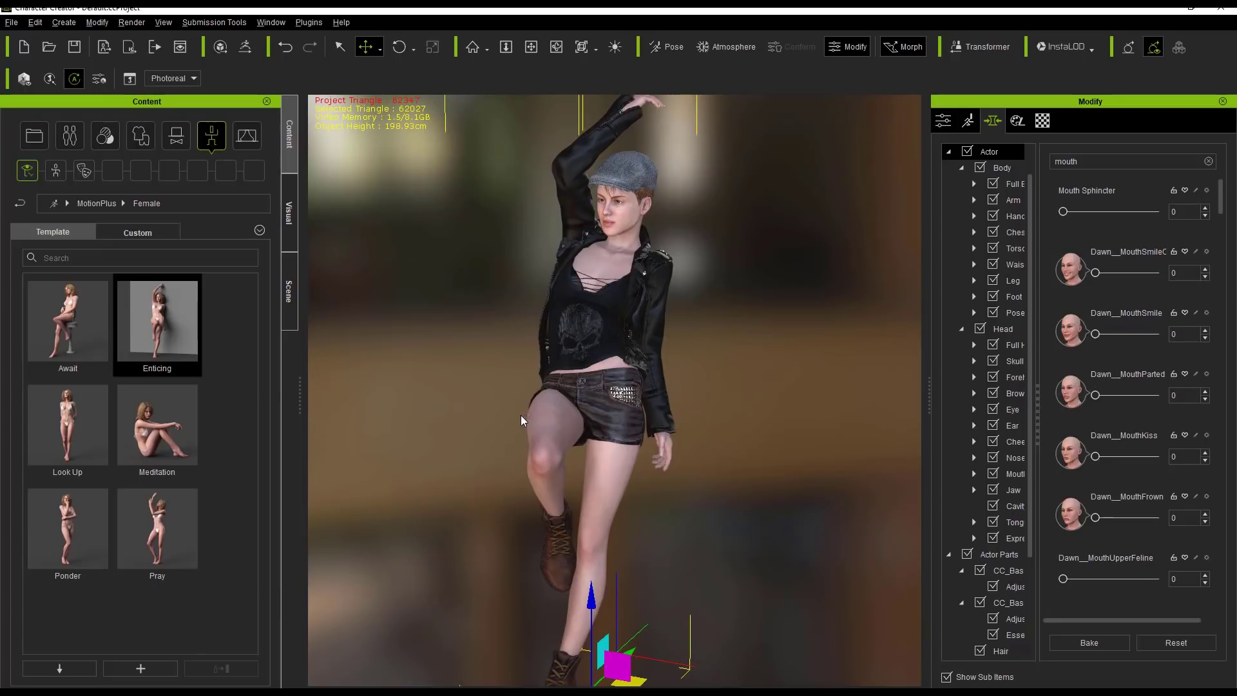
right_click_drag(520, 421, 759, 377)
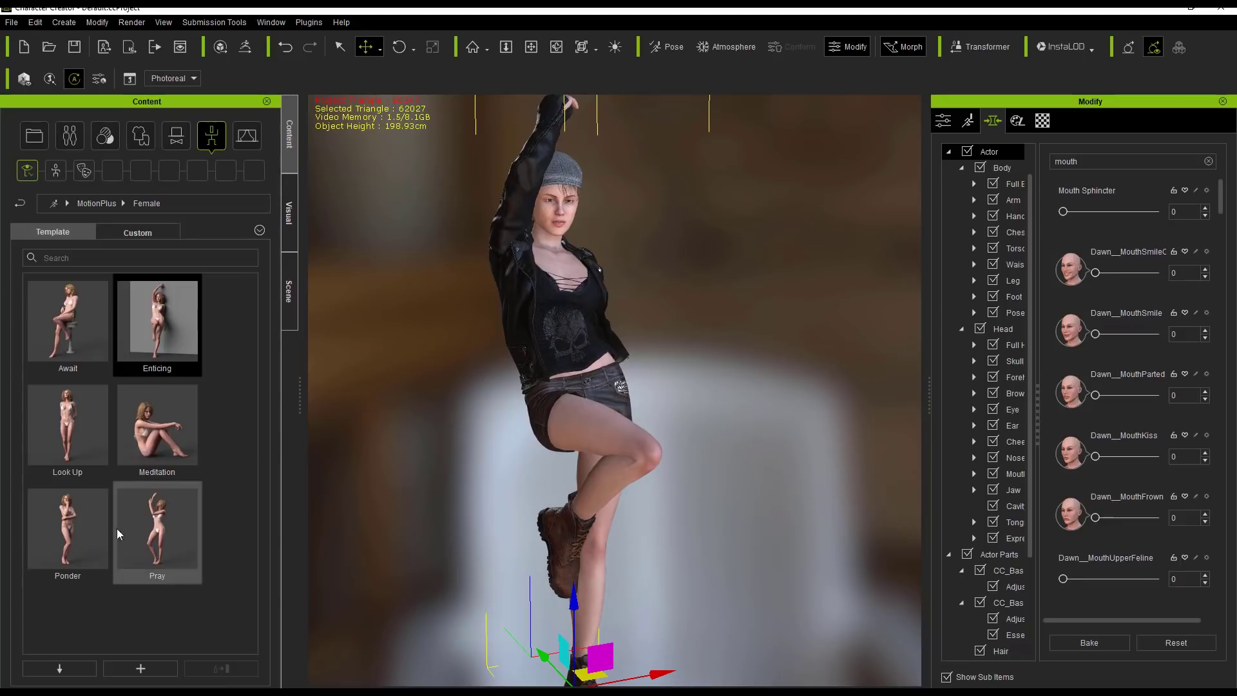
Switch the character to the Ponder pose and examine the face and hand up close
double_click(64, 527)
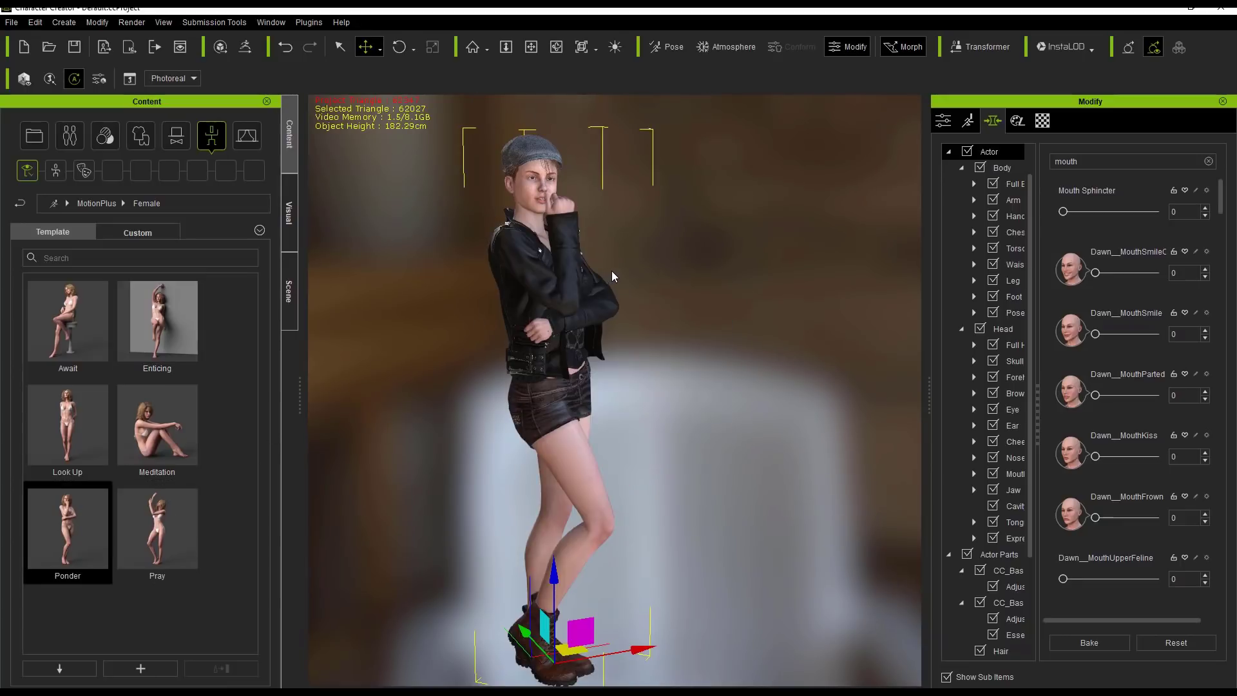
middle_click_drag(612, 271, 651, 406)
scroll(651, 406, "up", 5)
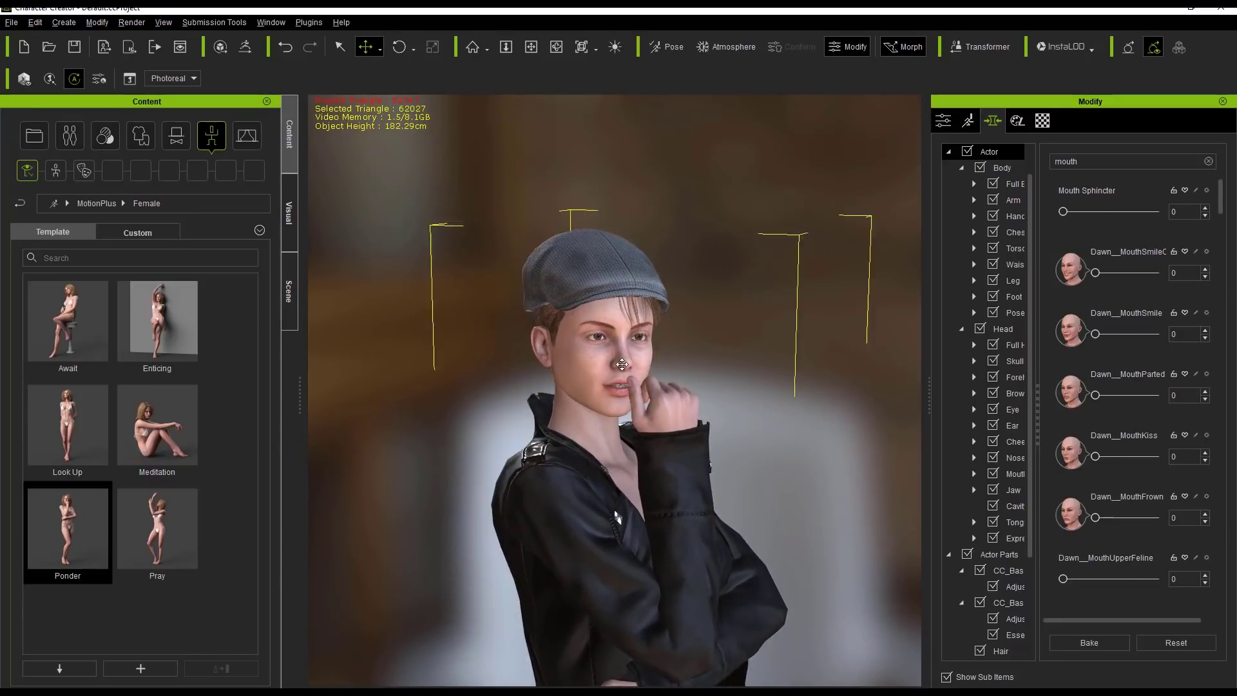
right_click_drag(622, 364, 650, 366)
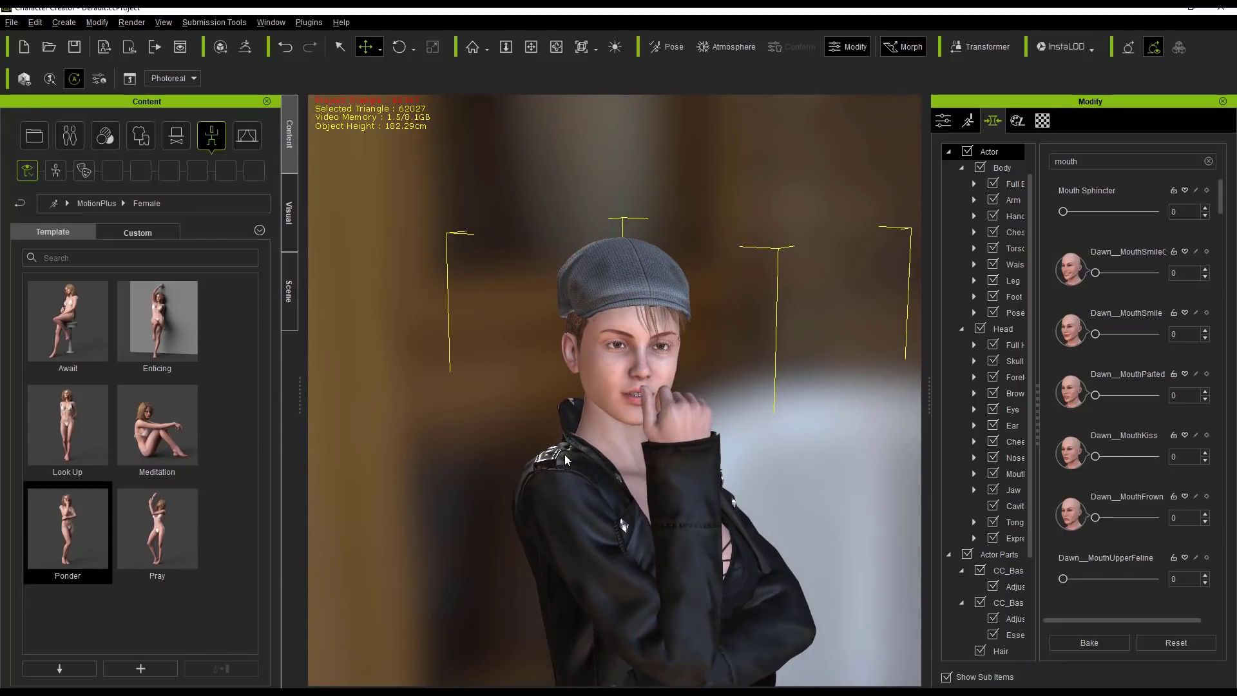
Apply the Glancing expression from the Female expression templates to the character
right_click_drag(568, 462, 619, 427)
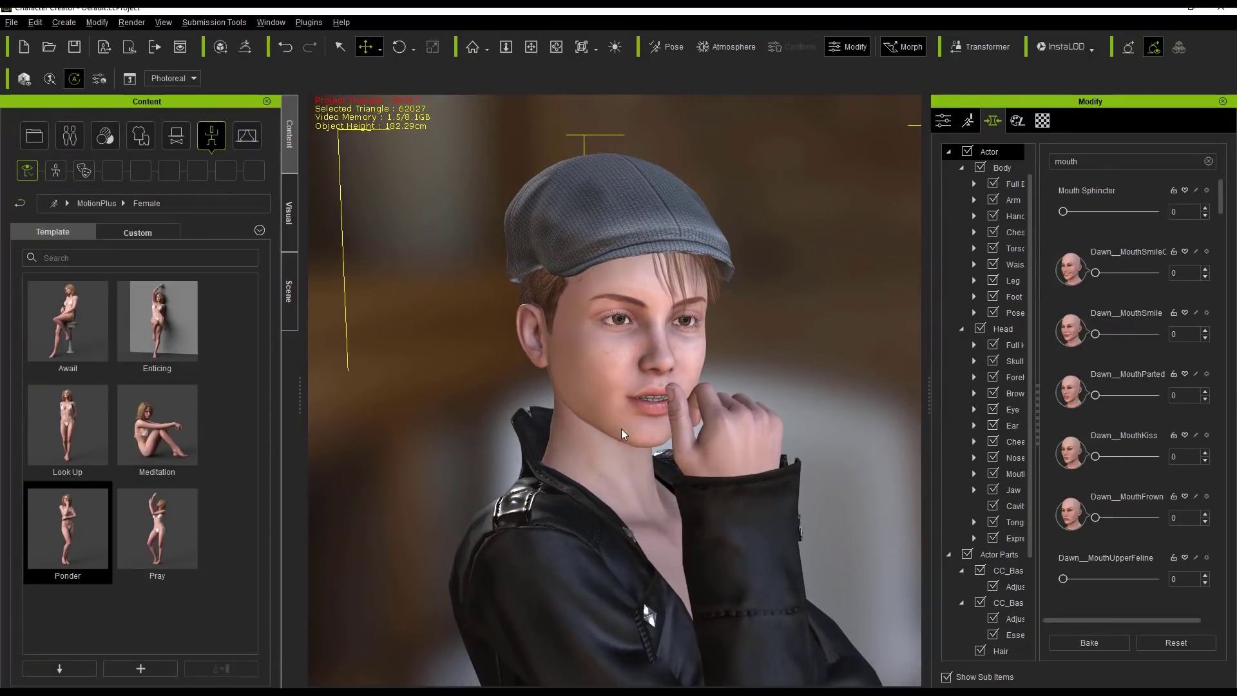
scroll(645, 459, "down", 6)
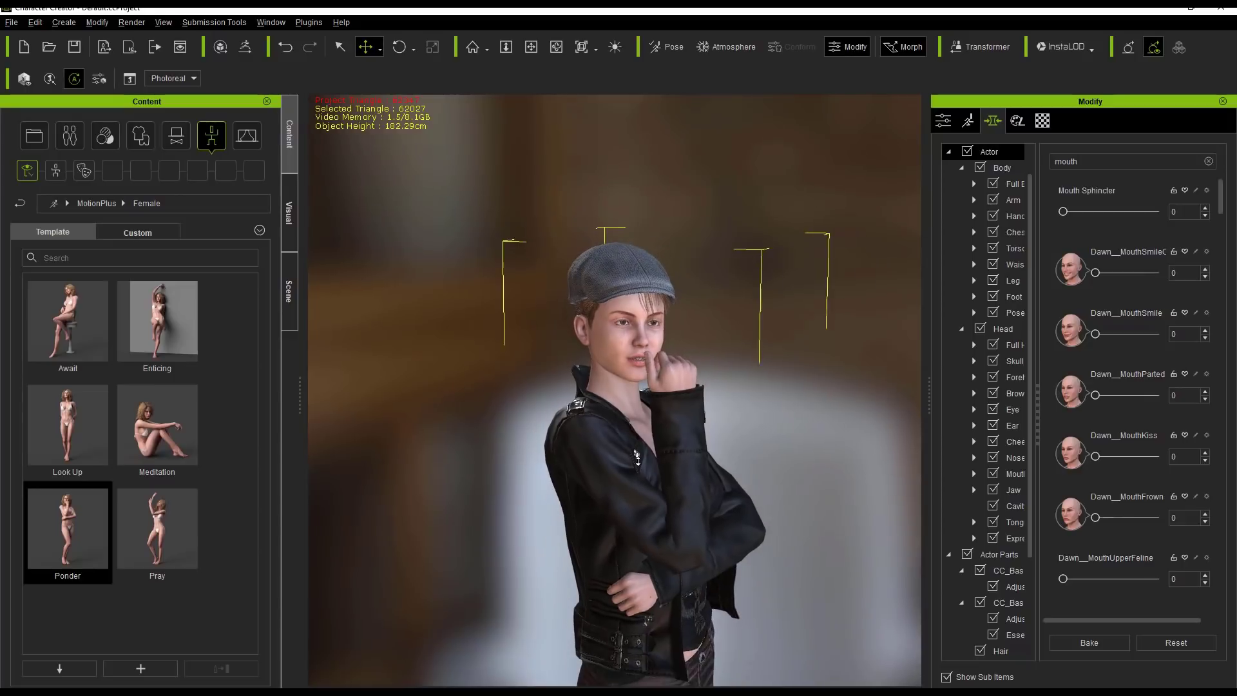
scroll(637, 458, "up", 5)
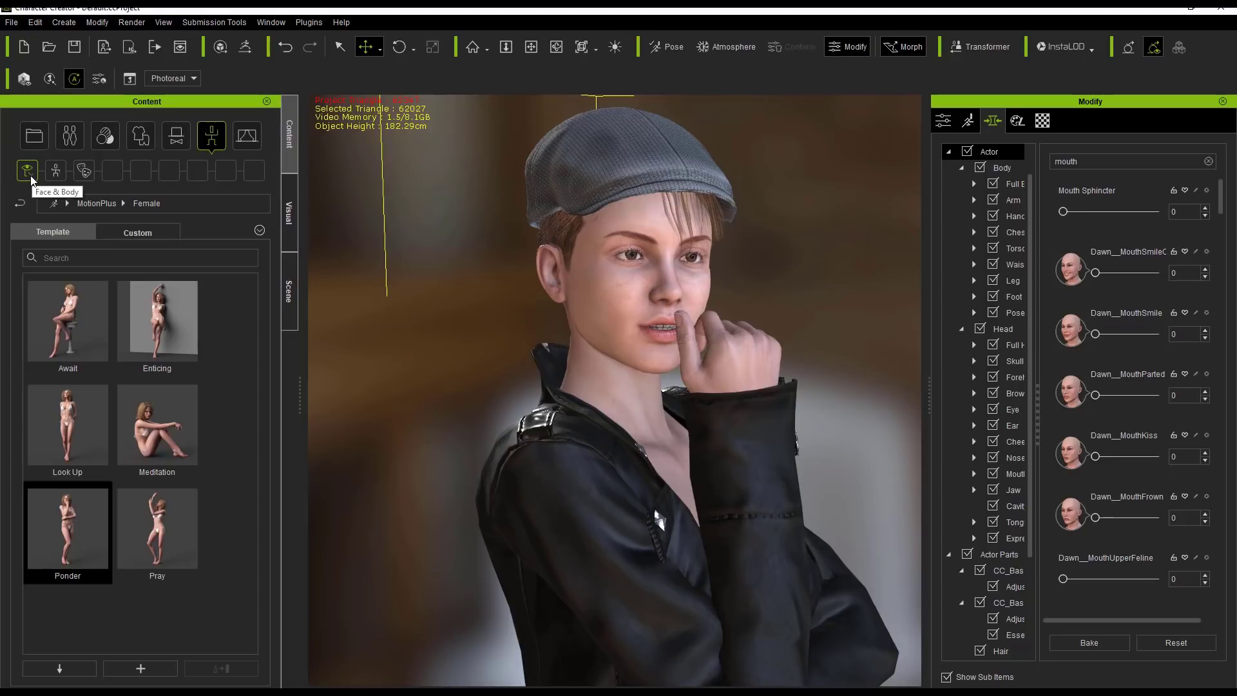
left_click(79, 170)
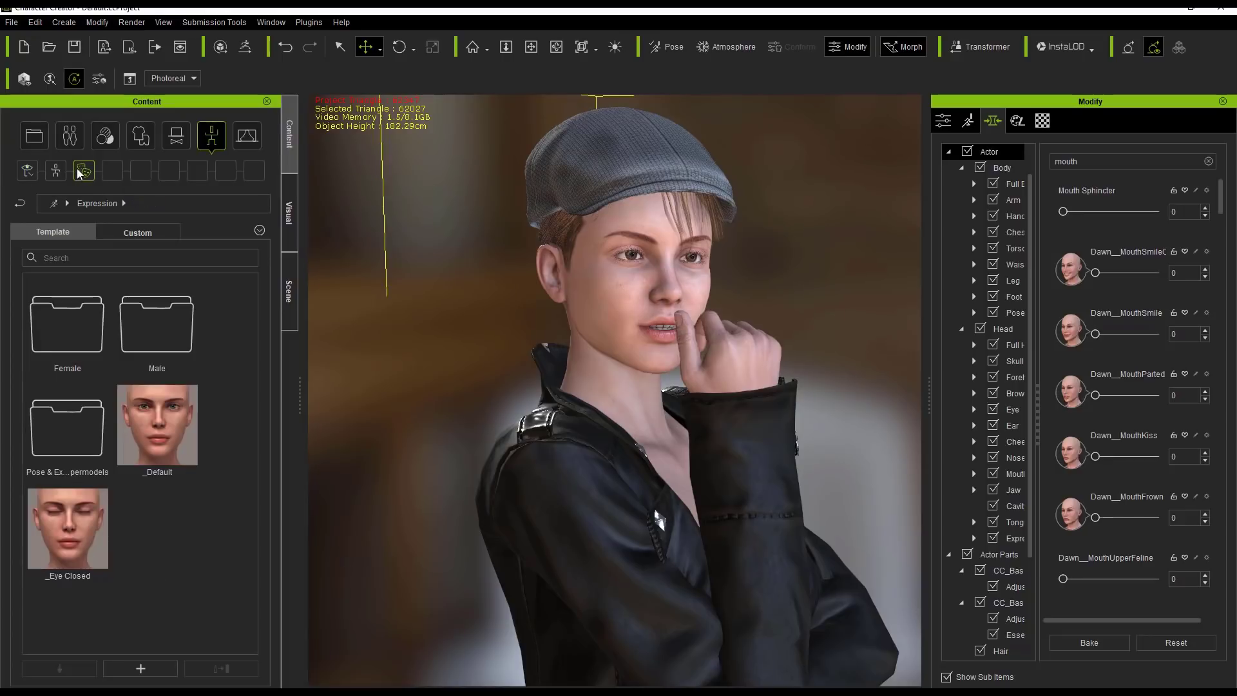
double_click(85, 347)
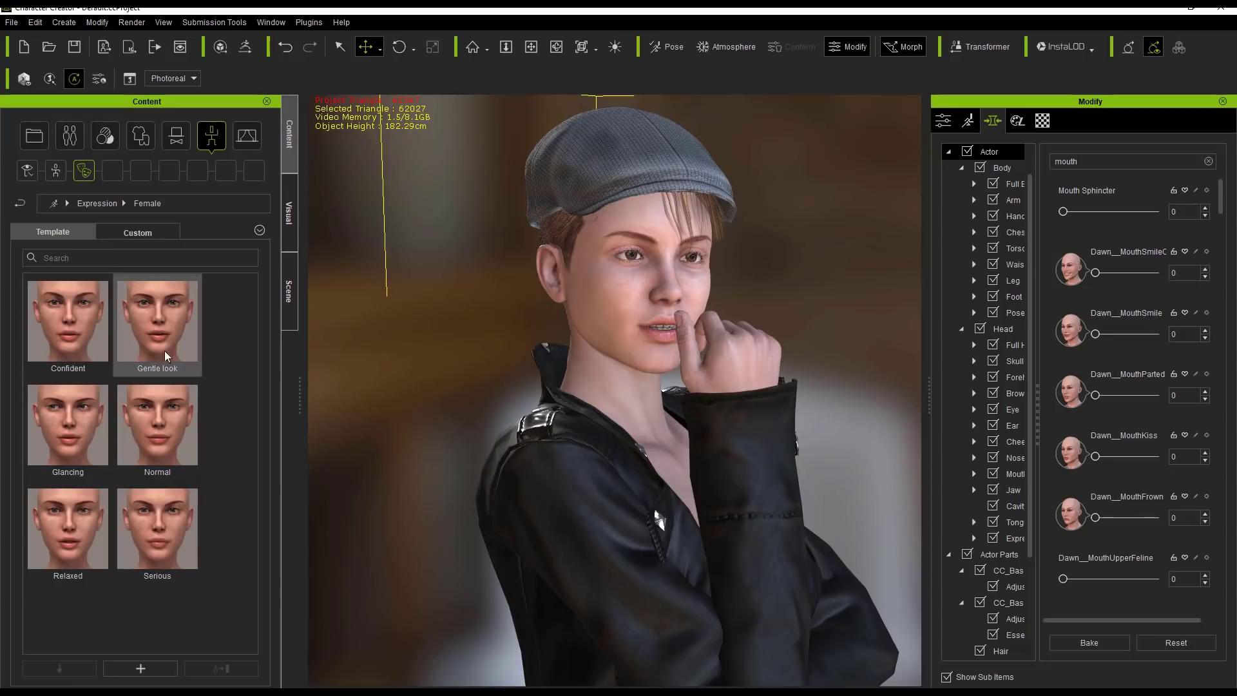
double_click(68, 430)
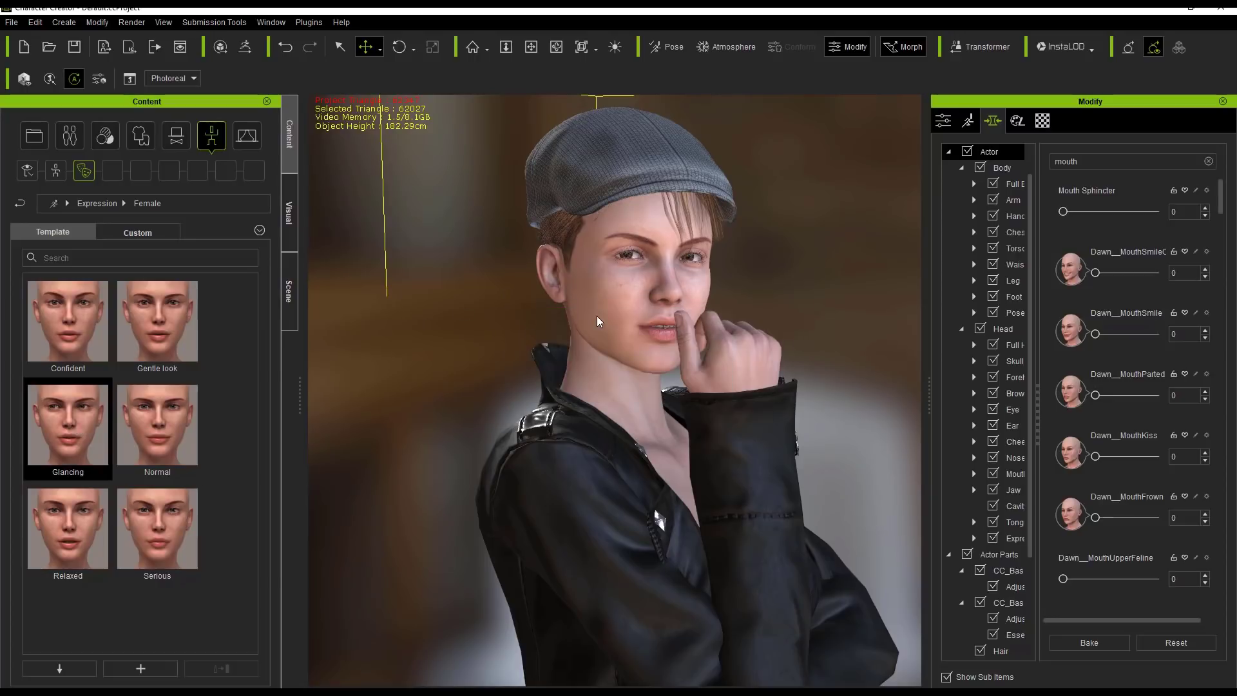
Review the posed character's full body and face with the new expression from different angles and distances
right_click_drag(709, 346, 767, 348)
scroll(755, 411, "down", 5)
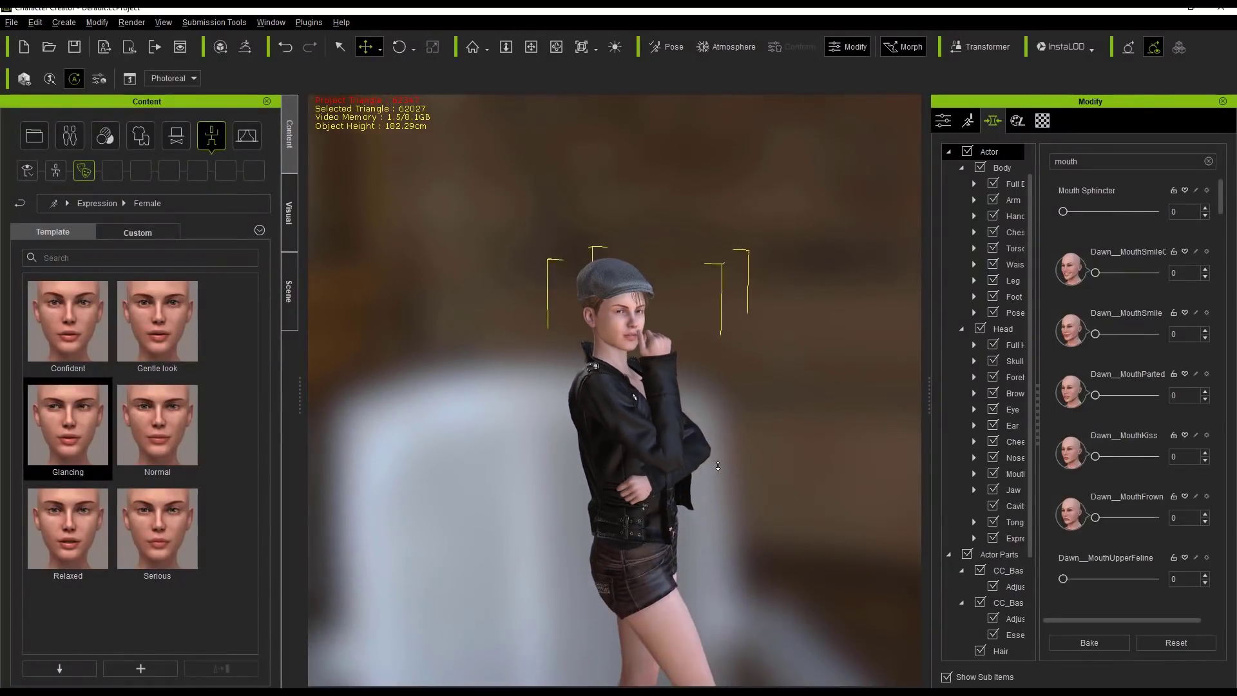
right_click_drag(710, 311, 751, 346)
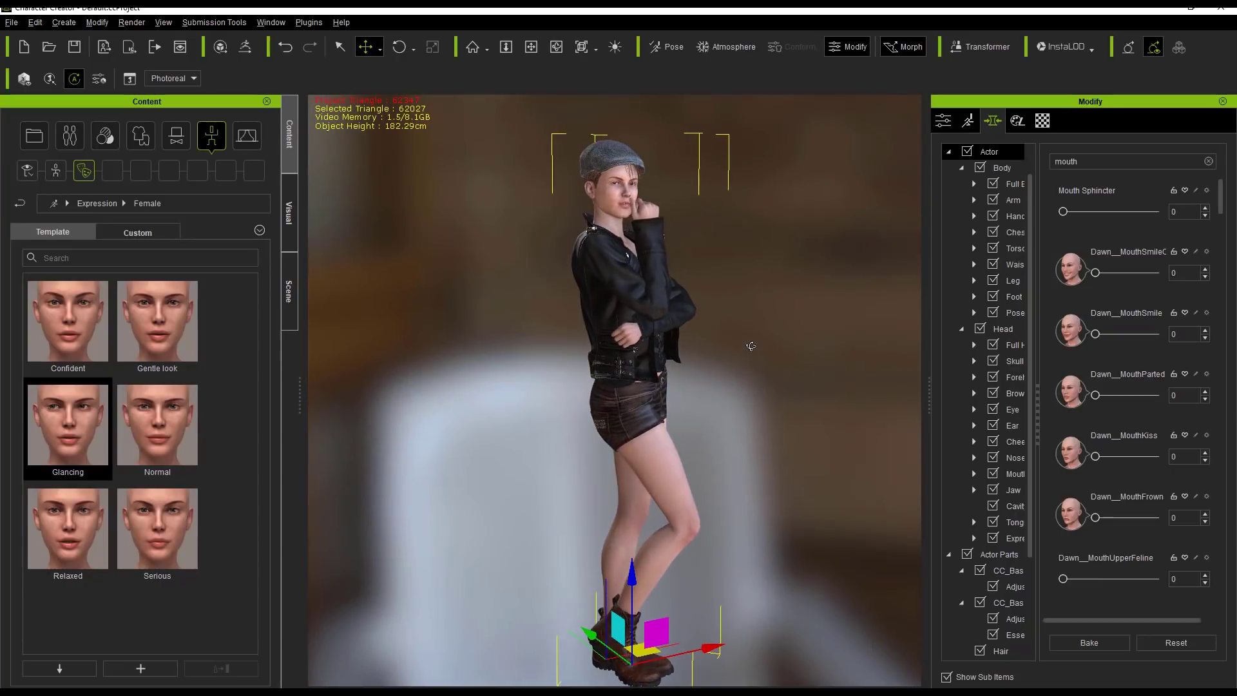
scroll(717, 346, "up", 2)
scroll(717, 345, "up", 4)
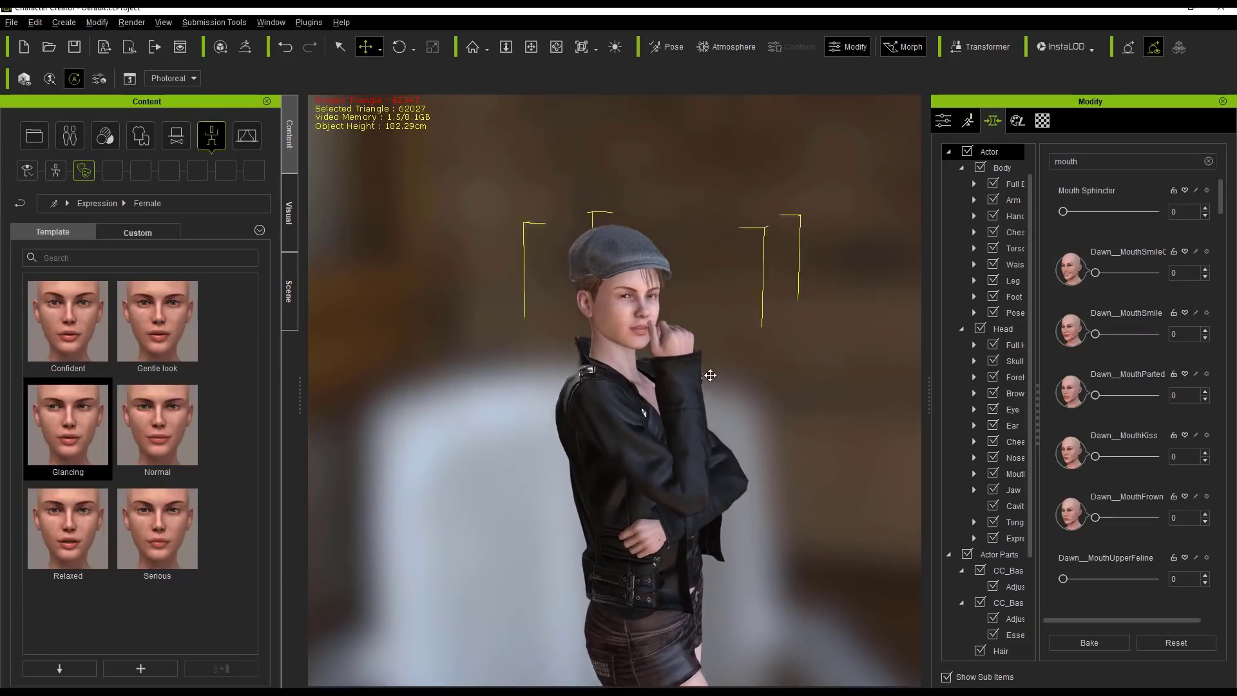
scroll(711, 342, "up", 5)
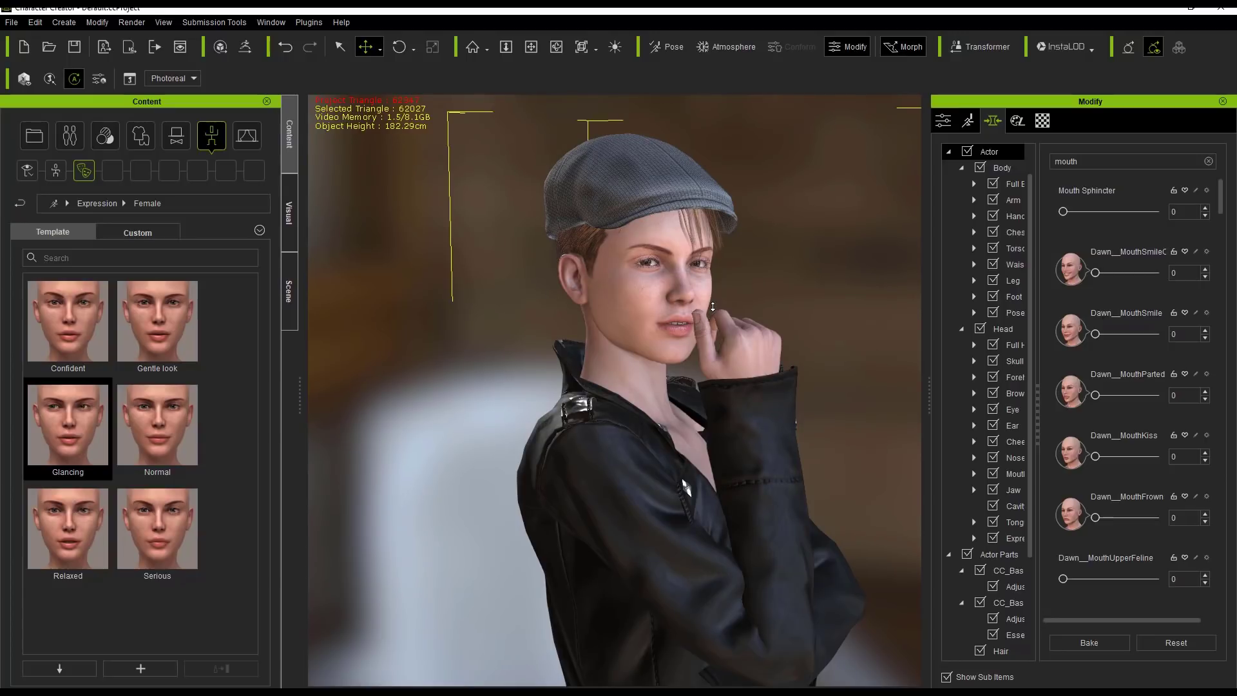
Open the visual settings and bring up the Image Based Lighting section
left_click(288, 213)
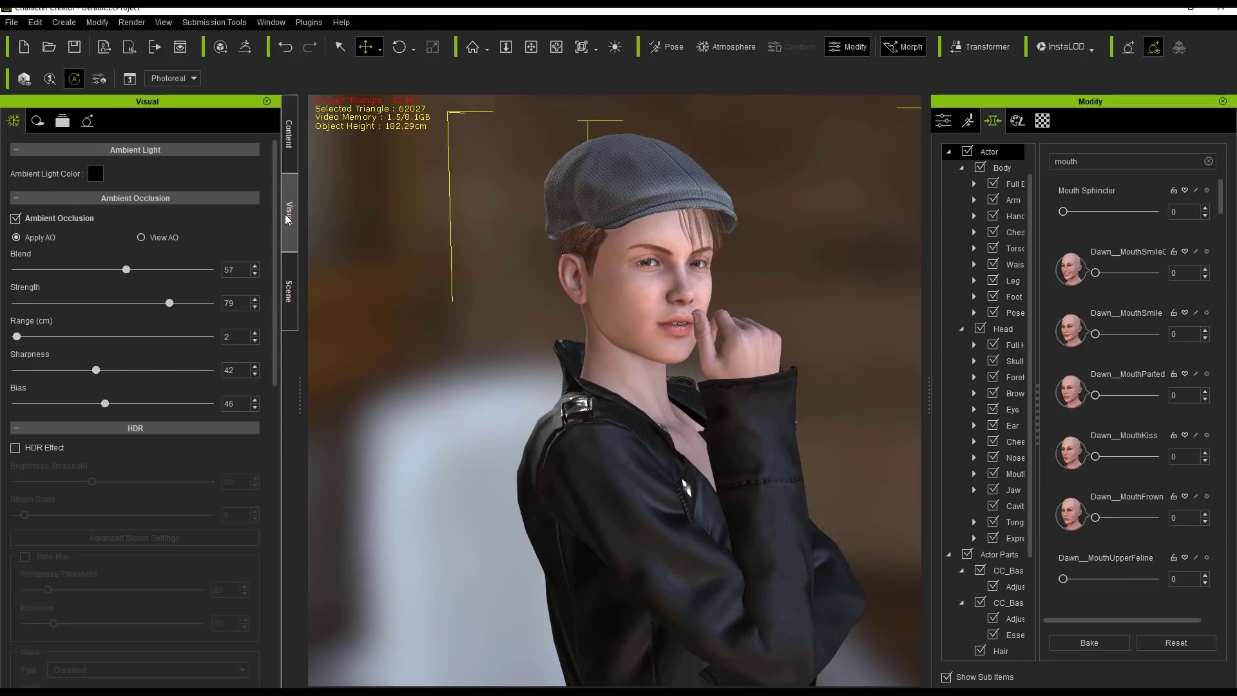
left_click(276, 27)
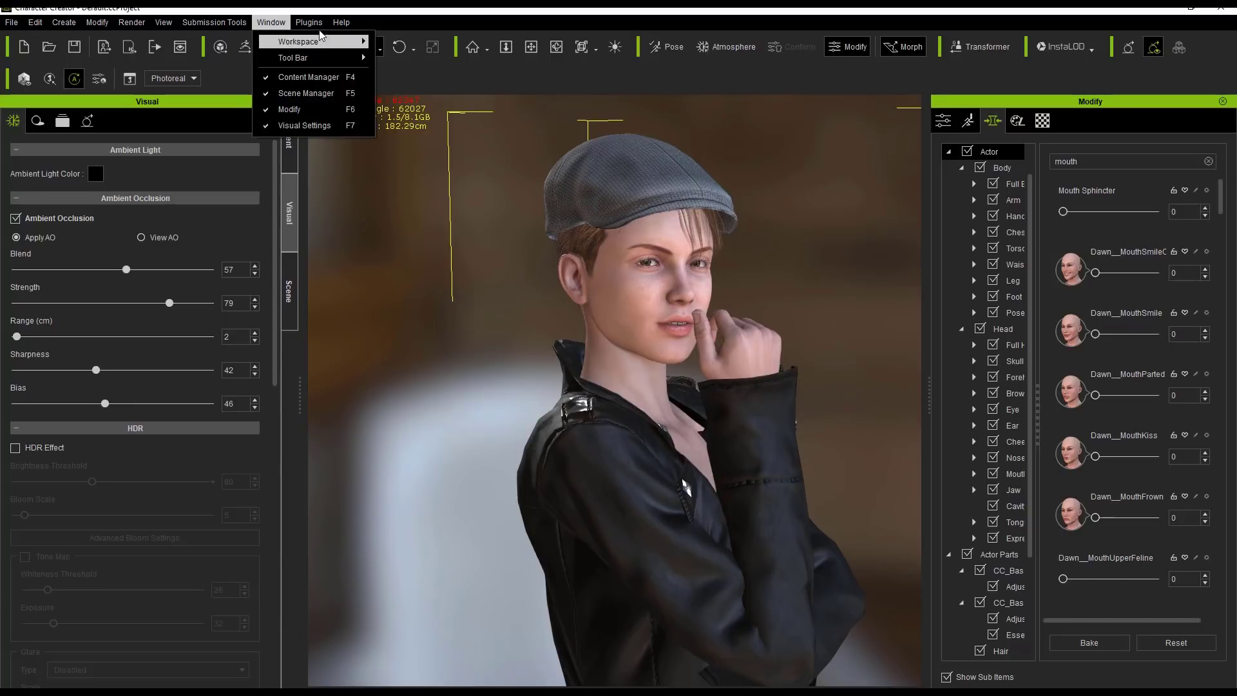
left_click(332, 8)
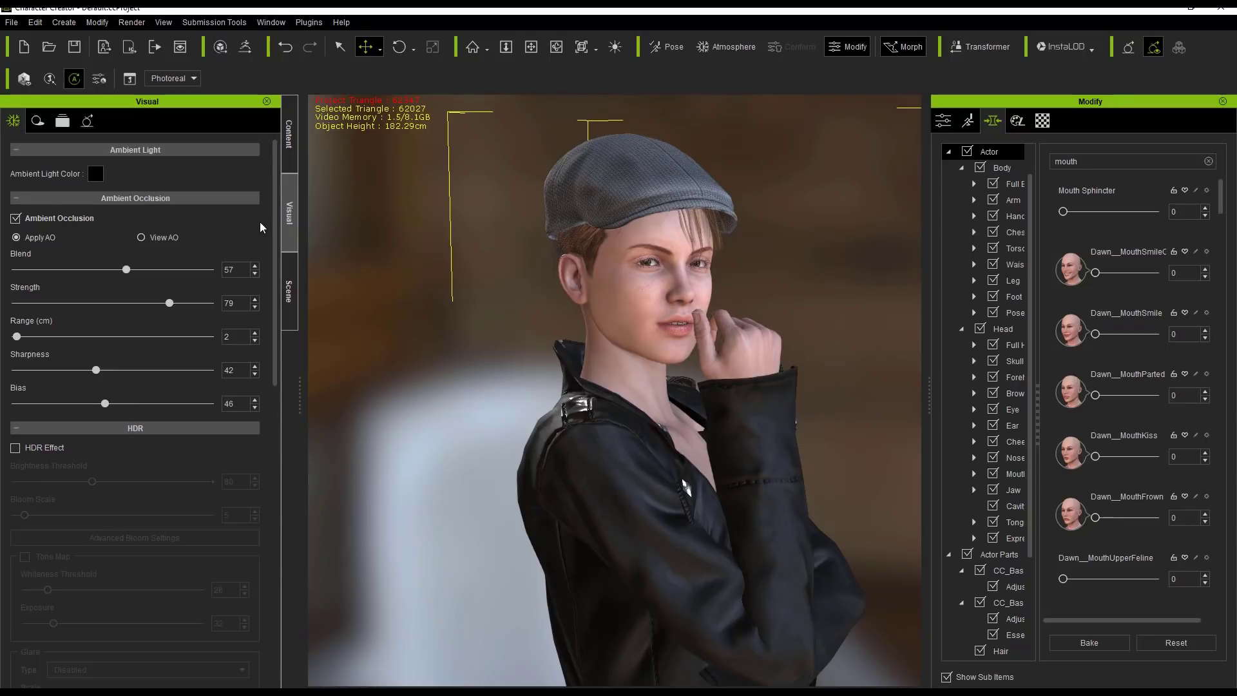
left_click_drag(274, 209, 274, 453)
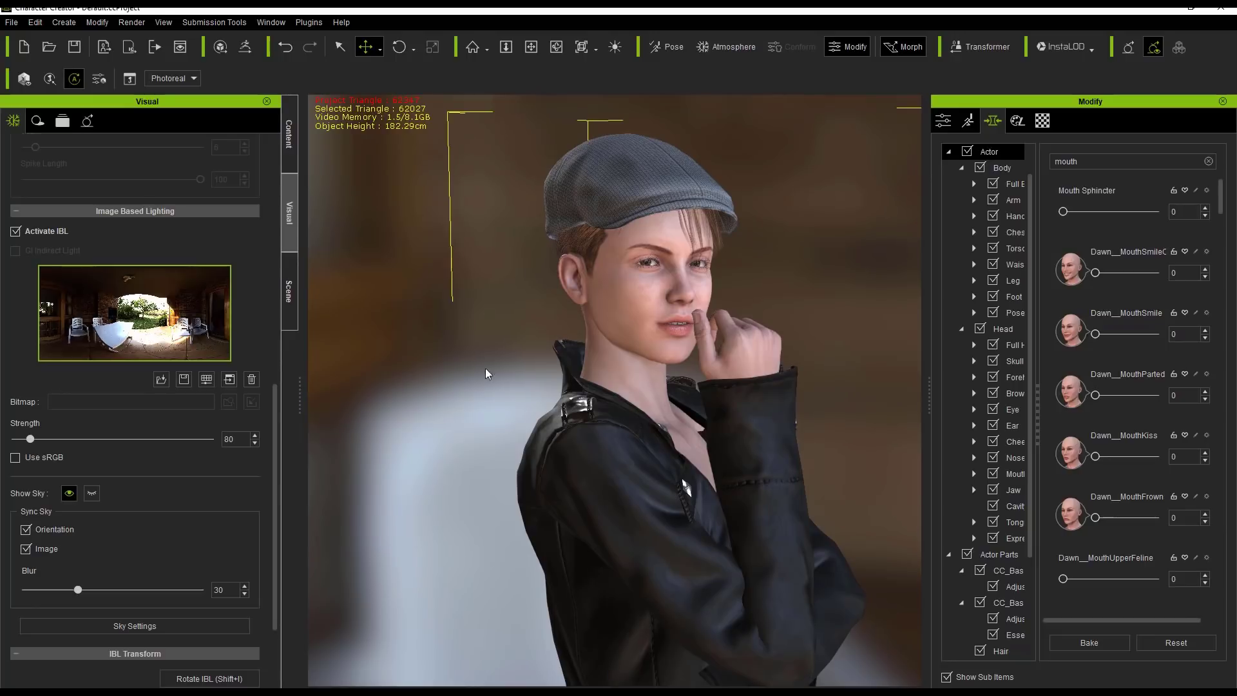
Check the lighting around the character and raise the image based lighting strength to 107
right_click_drag(609, 412, 245, 360)
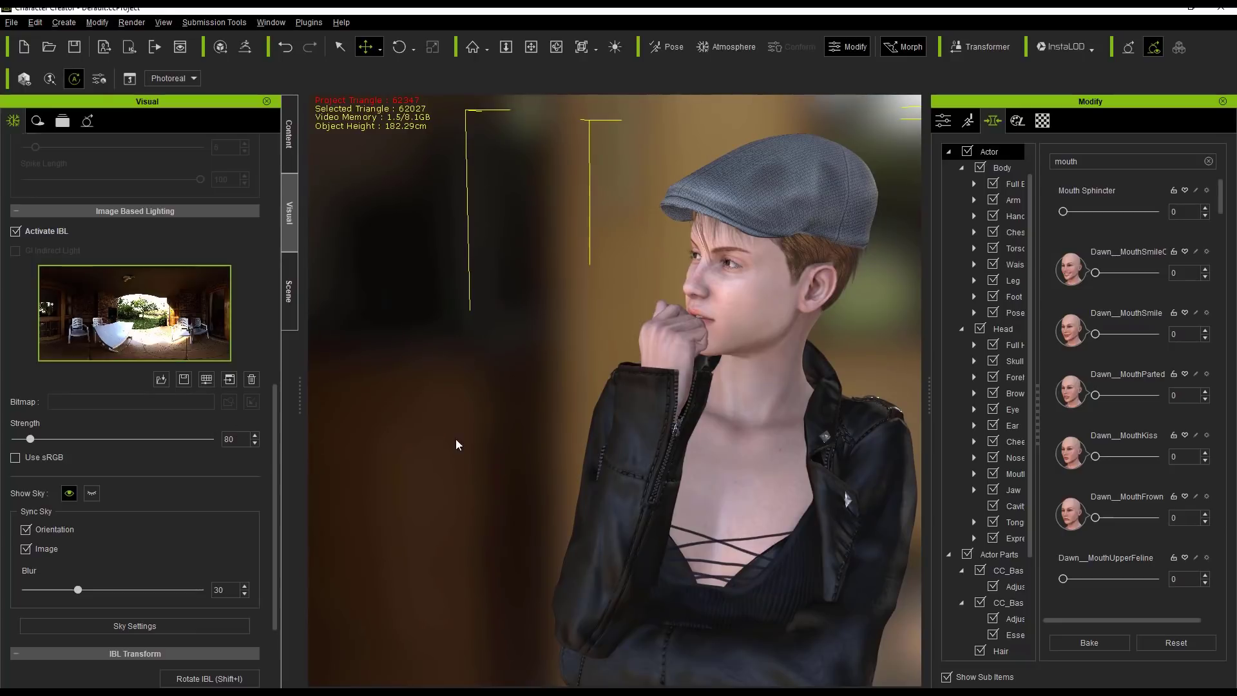
right_click_drag(458, 442, 801, 389)
scroll(587, 464, "up", 5)
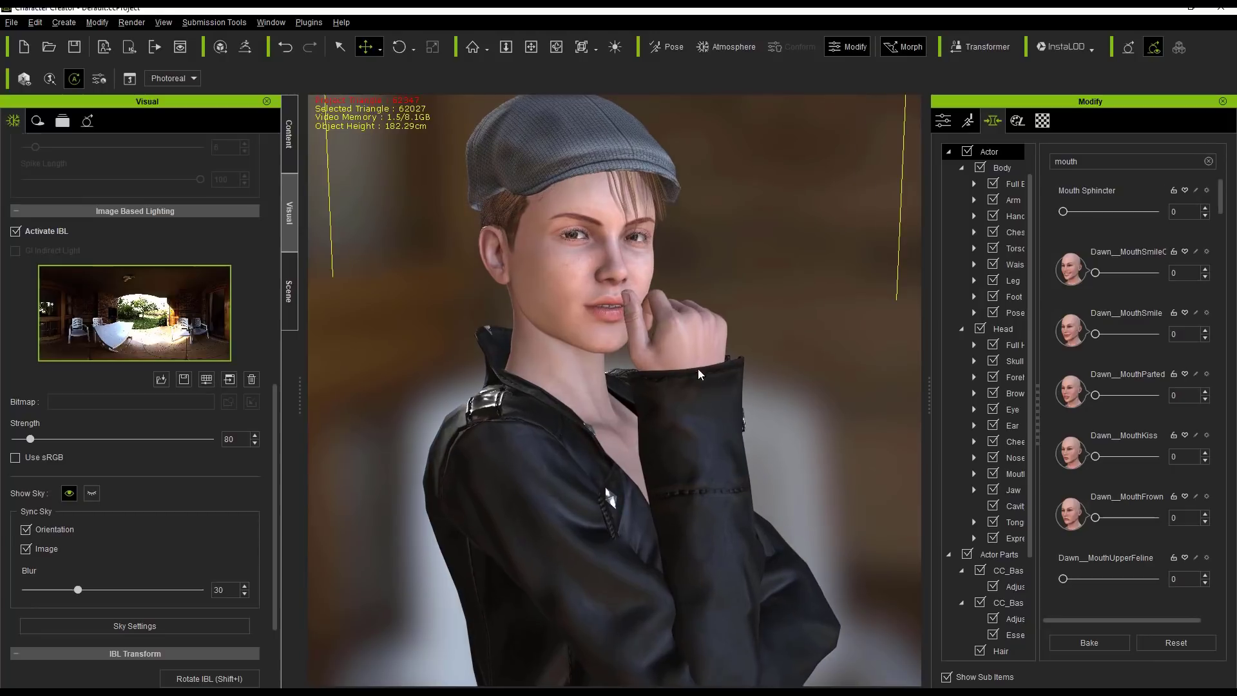
scroll(519, 461, "up", 3)
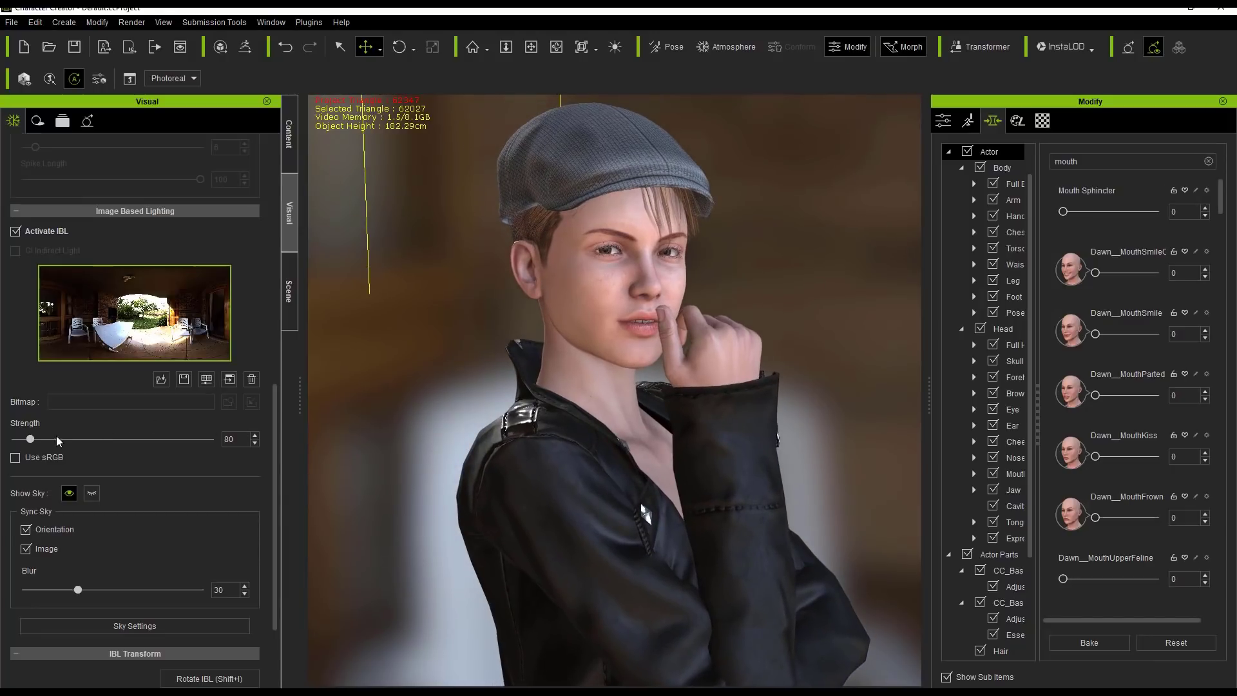
mouse_move(33, 438)
left_mouse_down()
mouse_move(83, 438)
mouse_move(23, 438)
mouse_move(38, 438)
left_mouse_up()
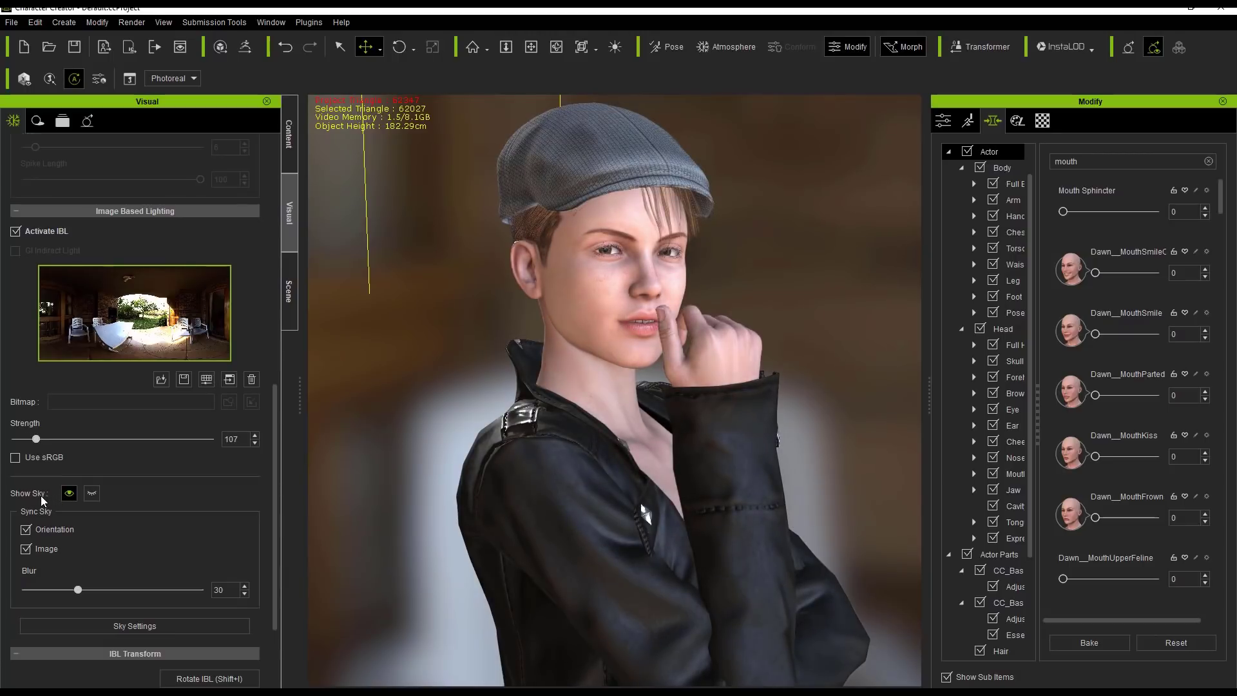
Hide the sky background behind the character and show it again
left_click(69, 493)
left_click(92, 494)
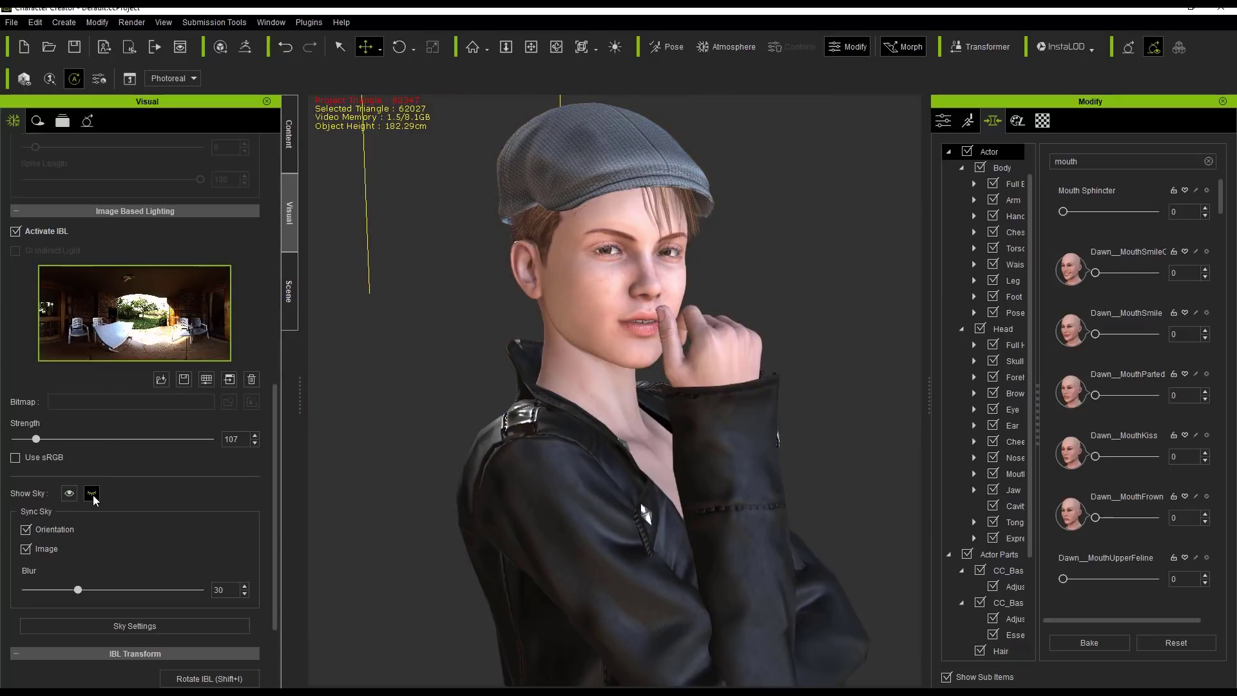
left_click(69, 495)
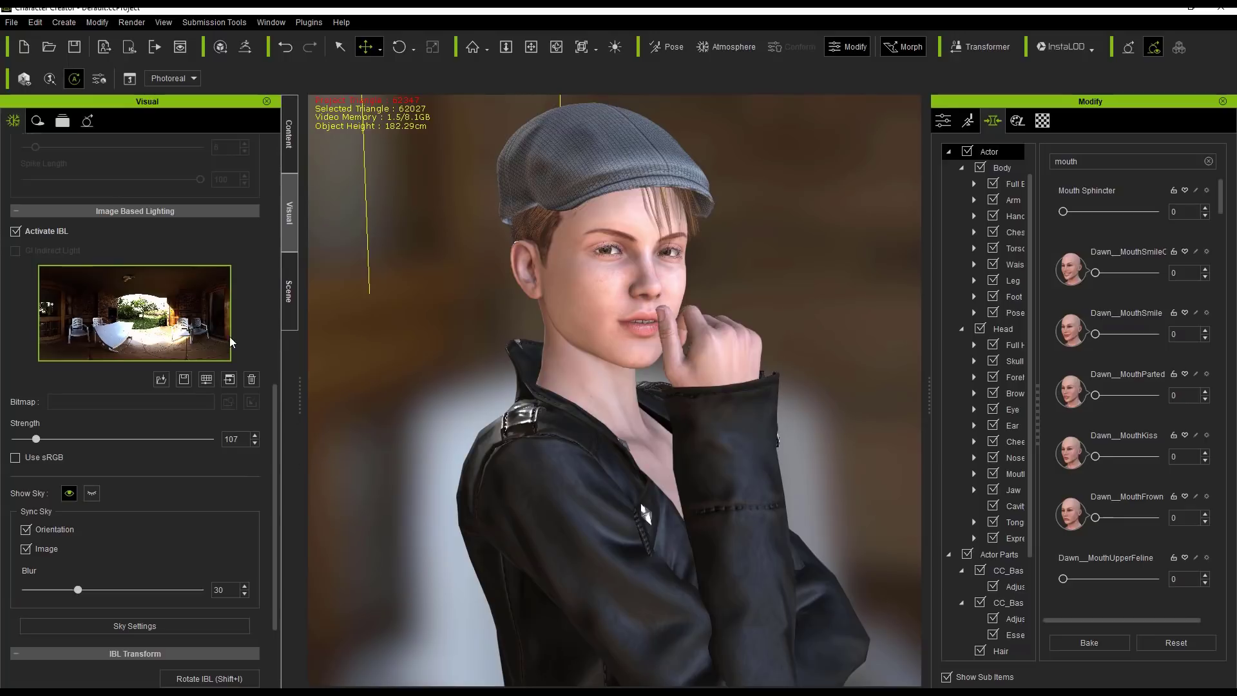
Rotate the image based lighting around the Z axis to 187.5 and leave the rotation mode
left_click_drag(276, 423, 275, 534)
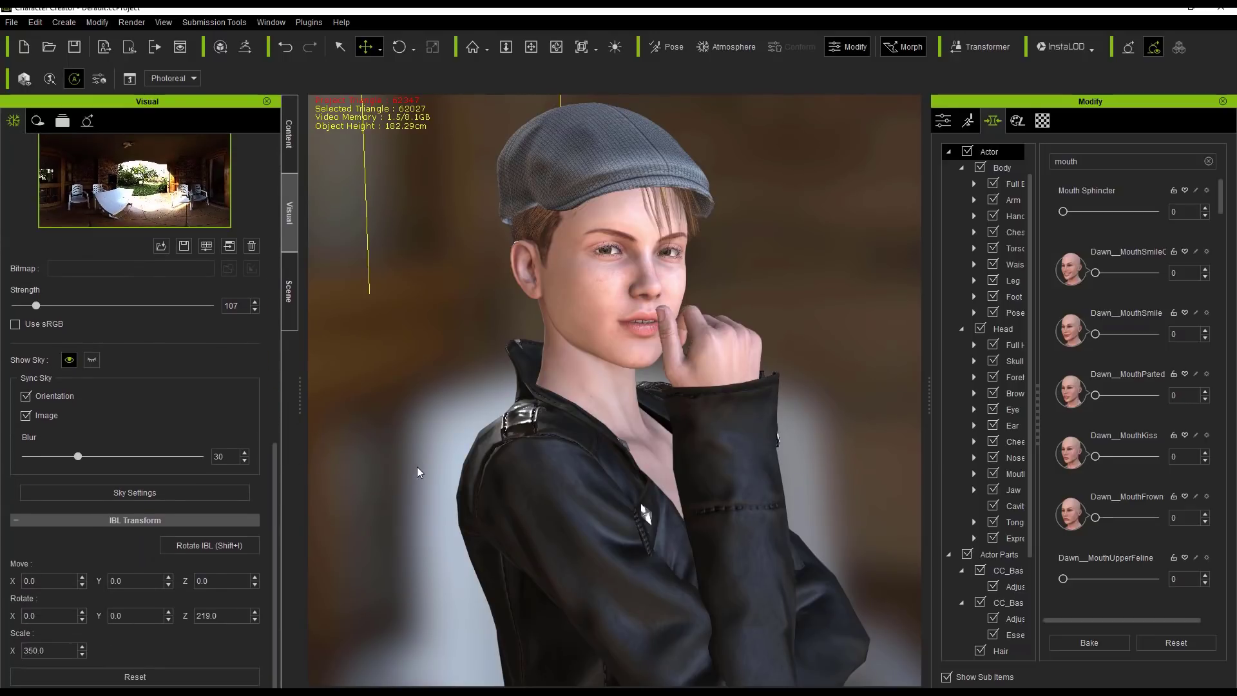
left_click(209, 545)
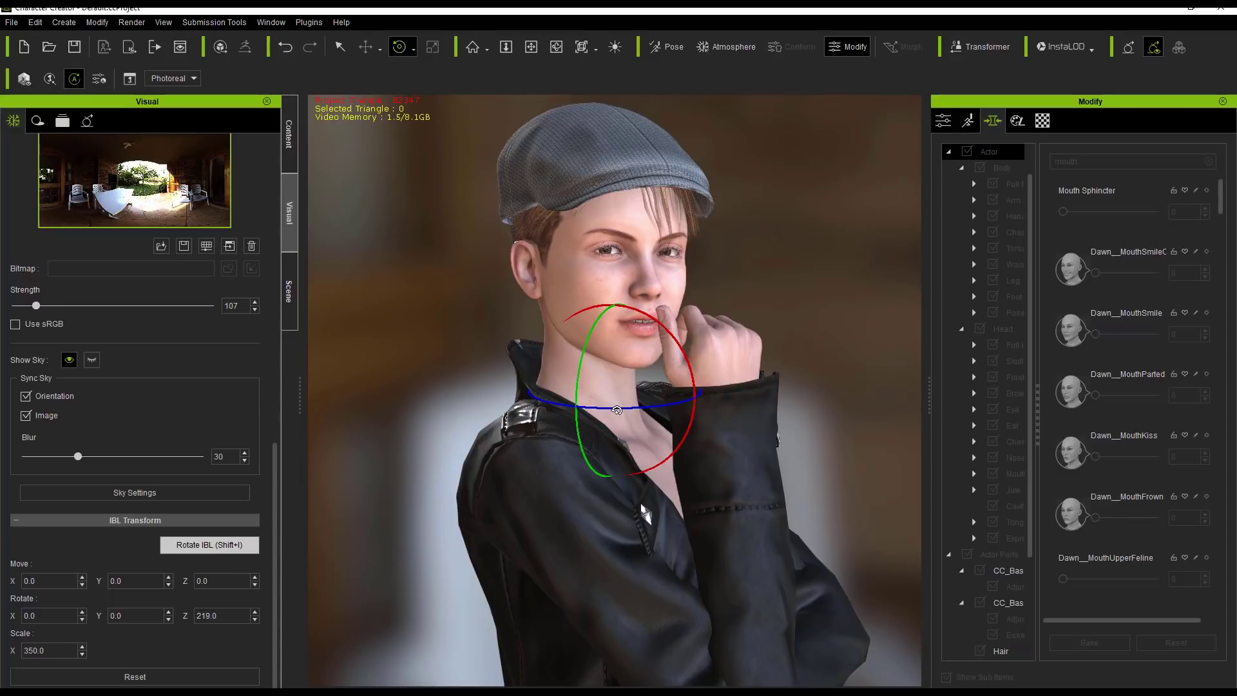
left_click_drag(649, 404, 548, 403)
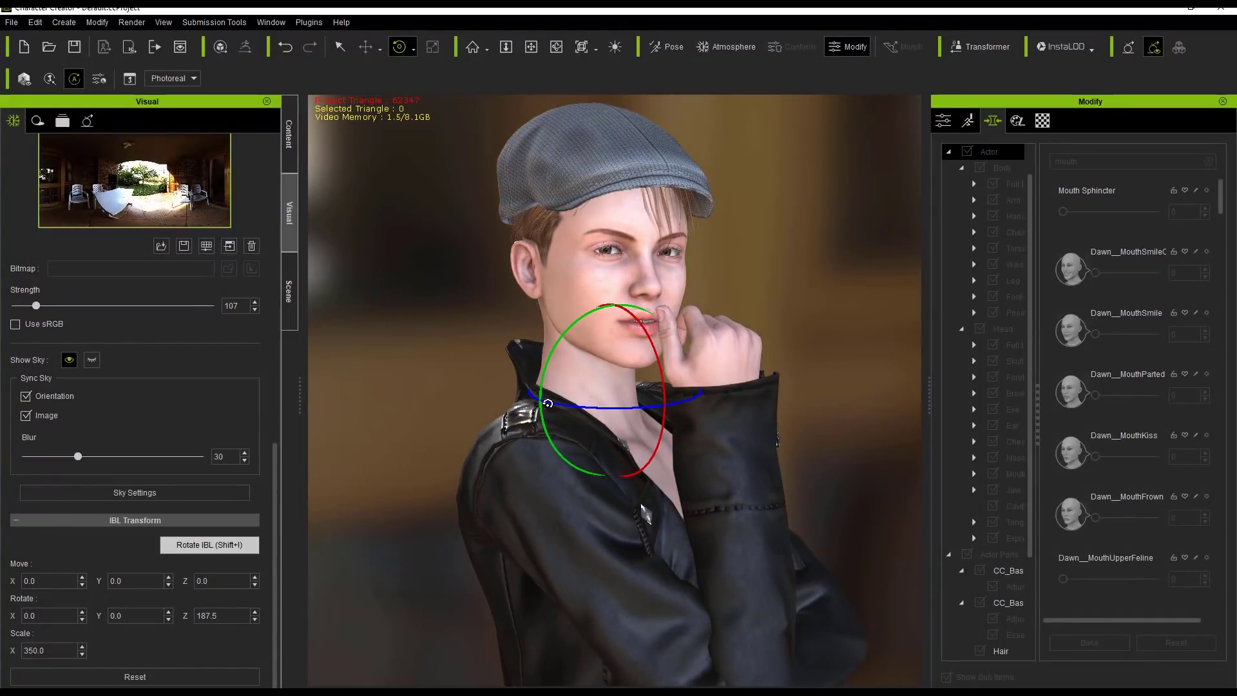
left_click(221, 547)
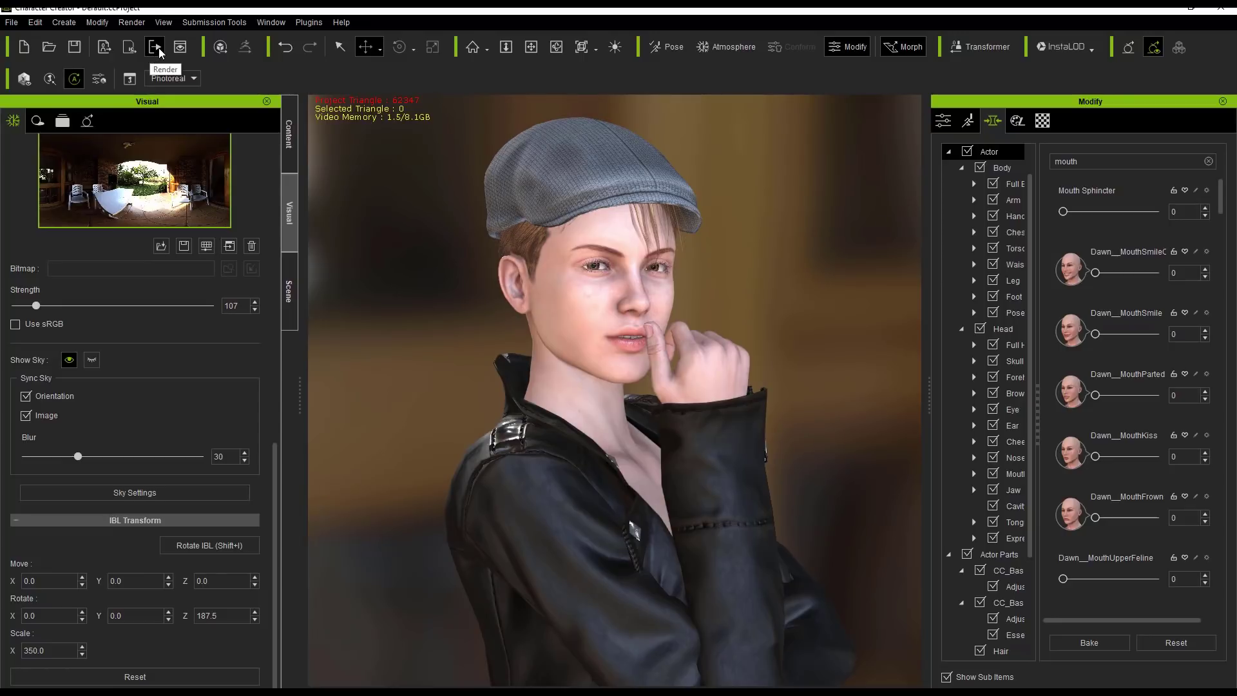
Set up an image render in Jpg format with the frame size kept at Viewport Resolution
left_click(128, 27)
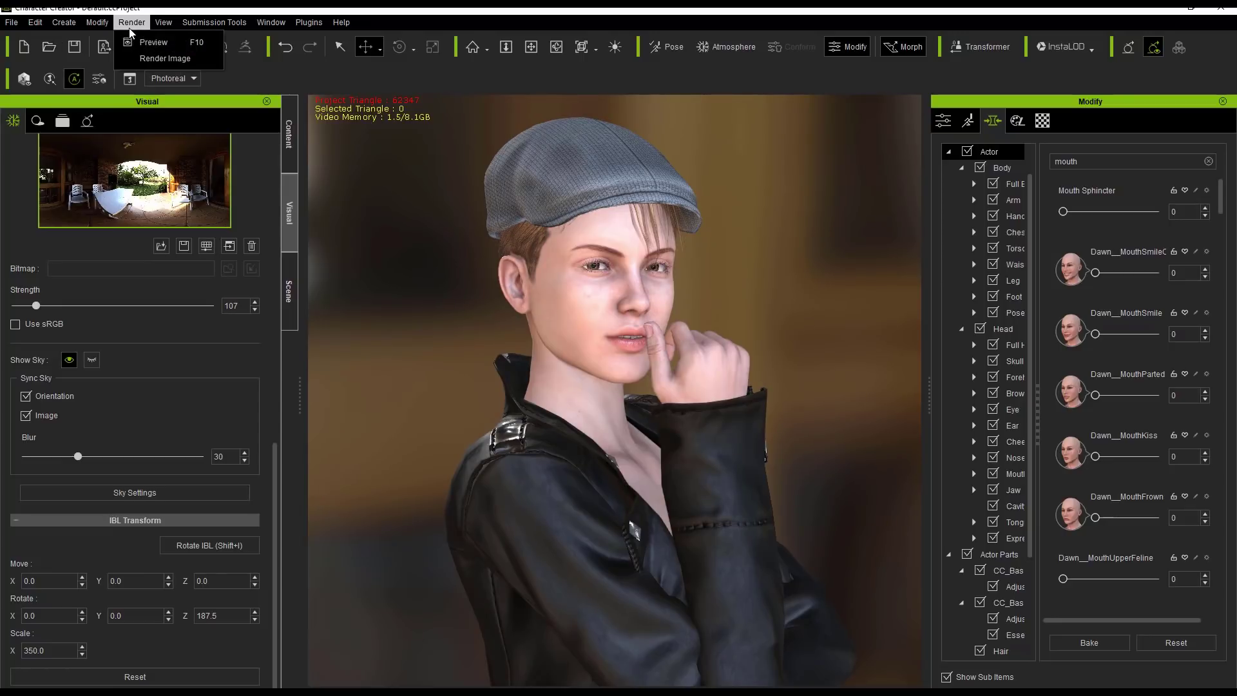
left_click(165, 58)
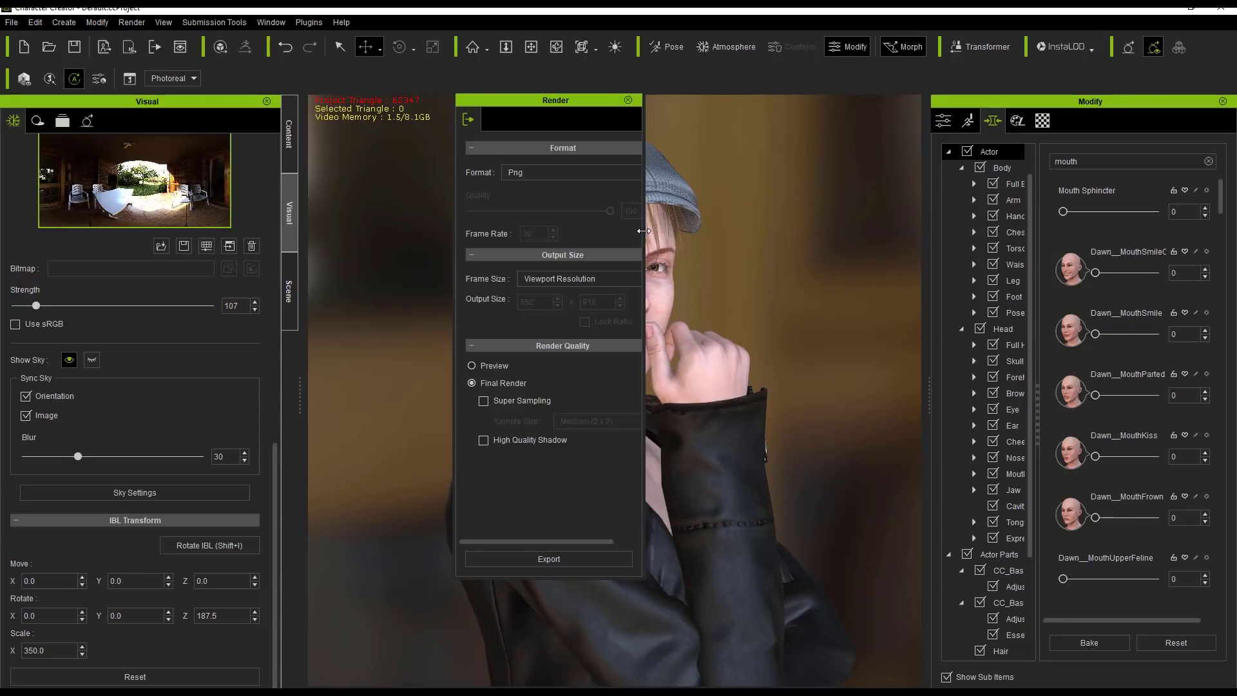
left_click_drag(644, 230, 778, 219)
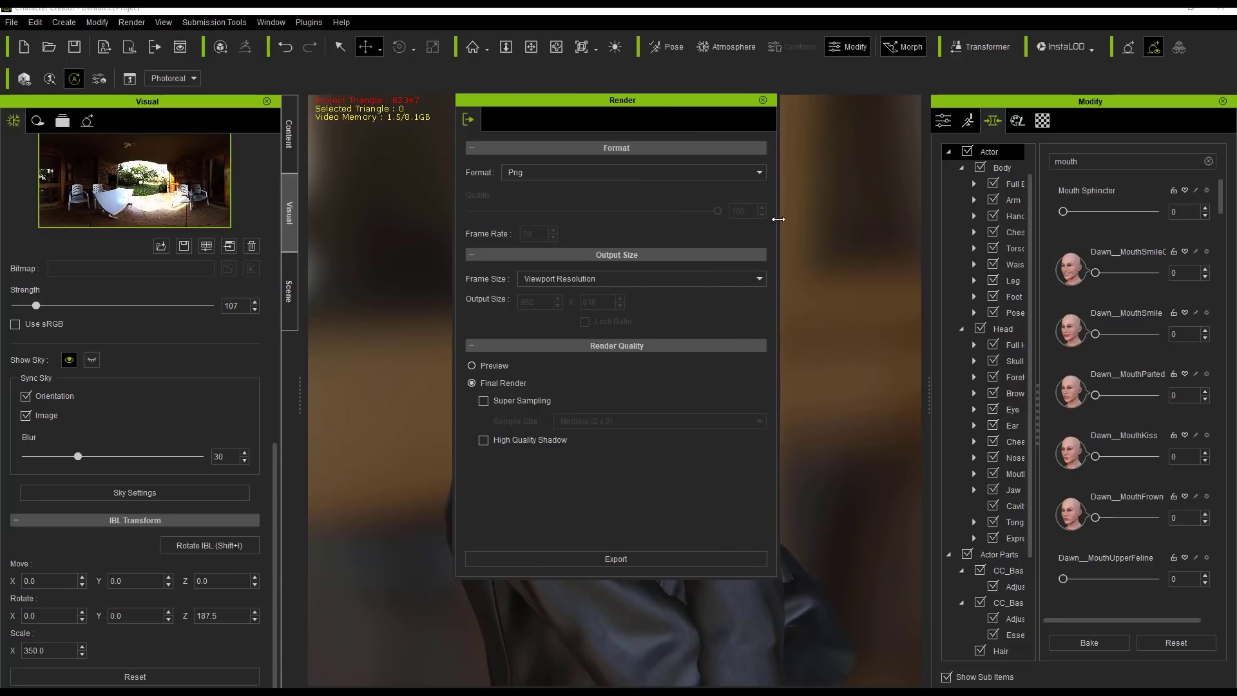
left_click(532, 175)
left_click(521, 195)
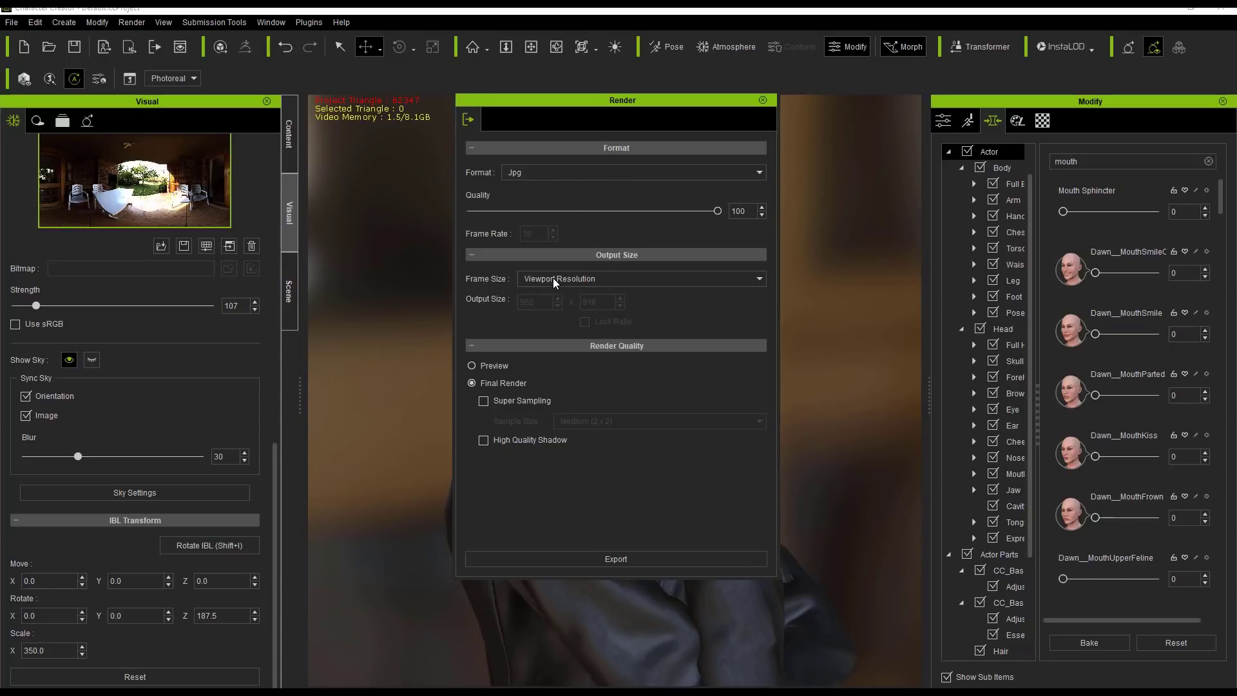
left_click(583, 276)
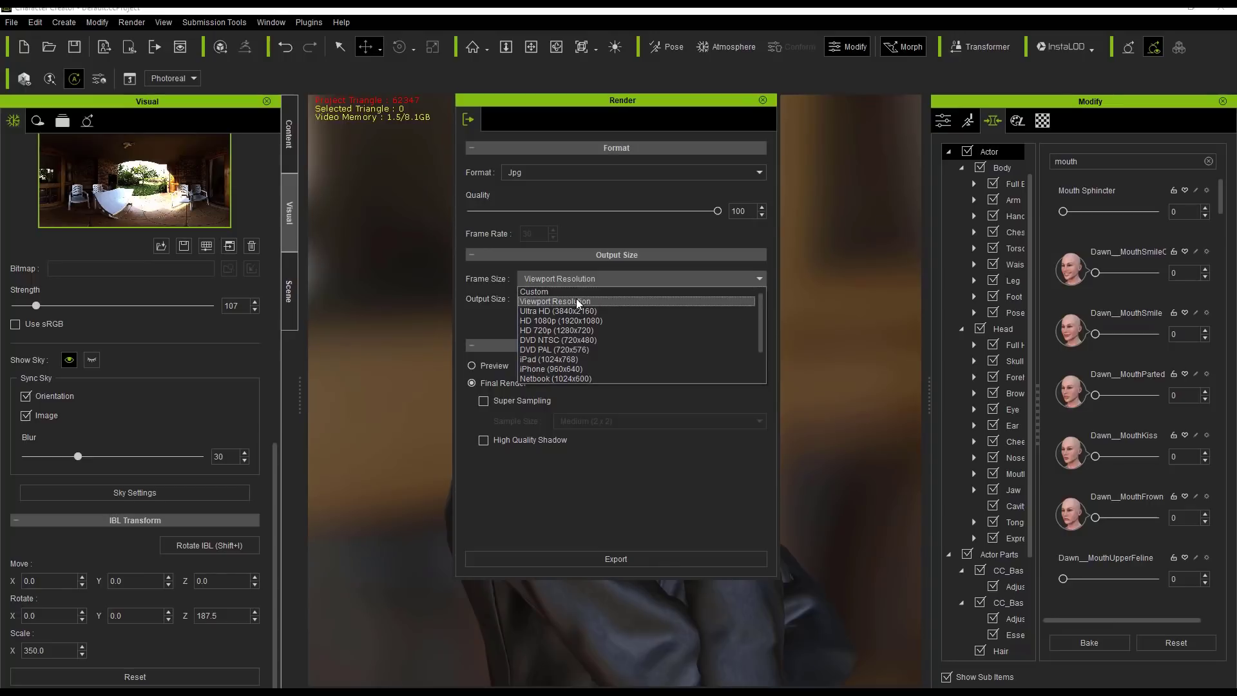
left_click(575, 301)
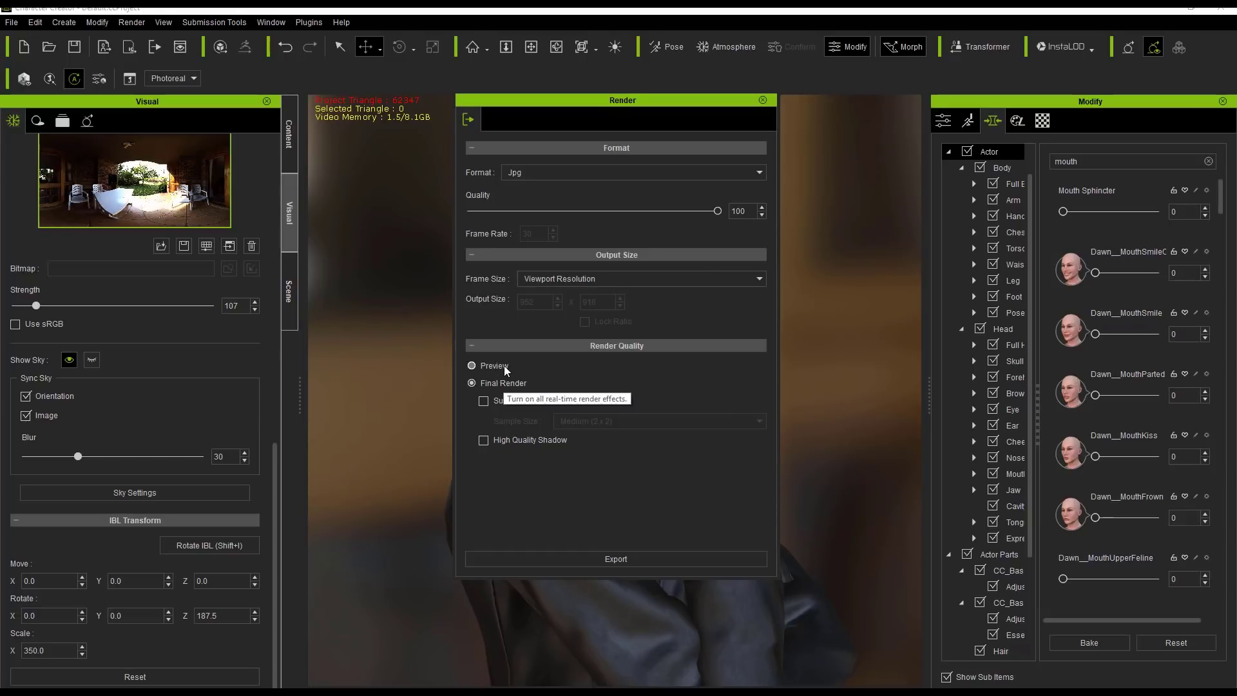
Export the render to the Desktop as Test Render, view the resulting image and close it
left_click(634, 558)
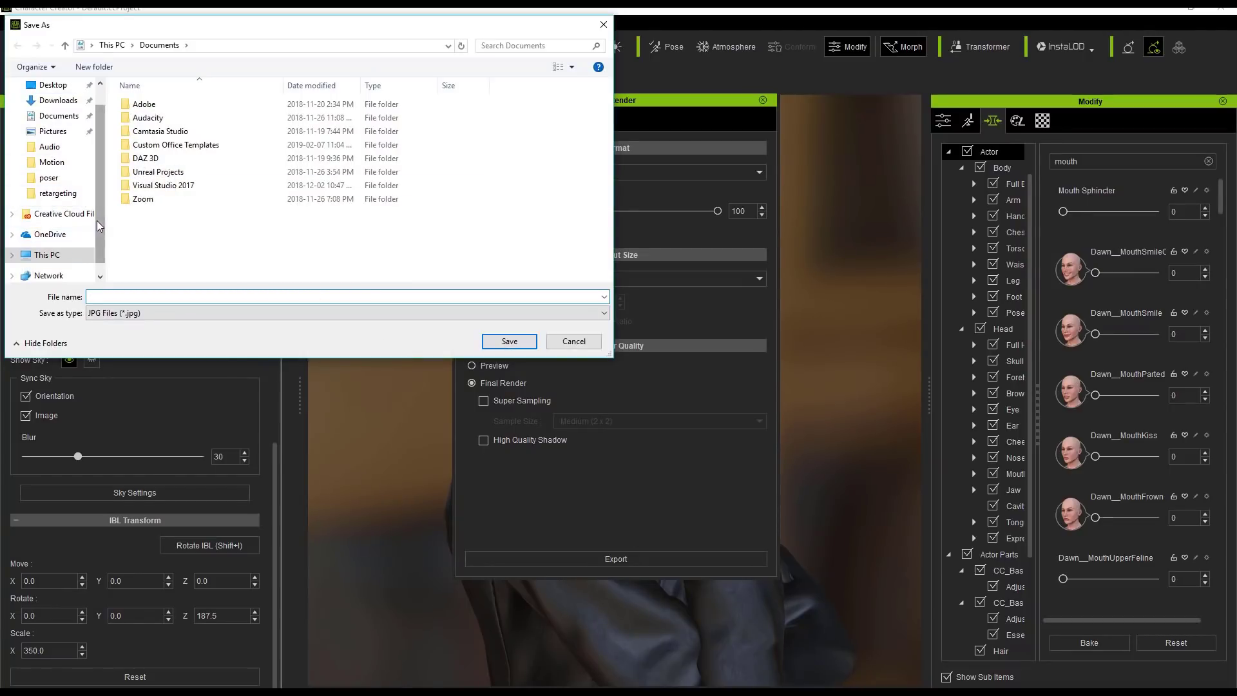
scroll(97, 224, "up", 2)
left_click(53, 110)
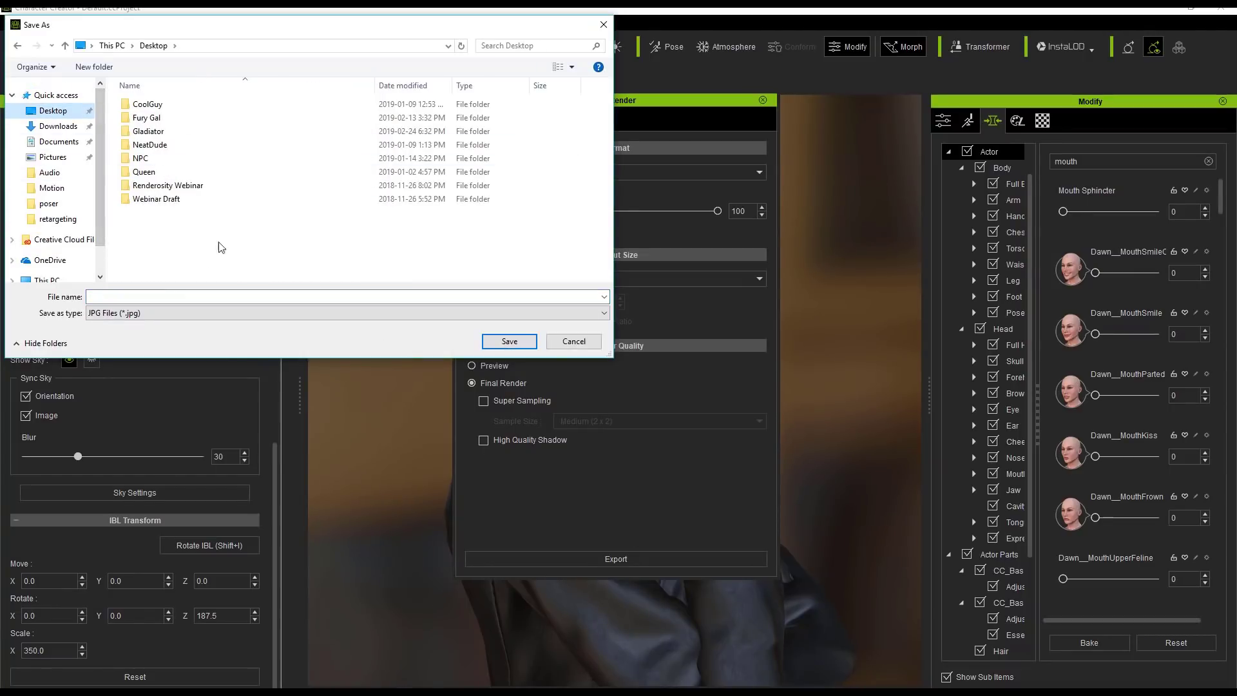
left_click(188, 297)
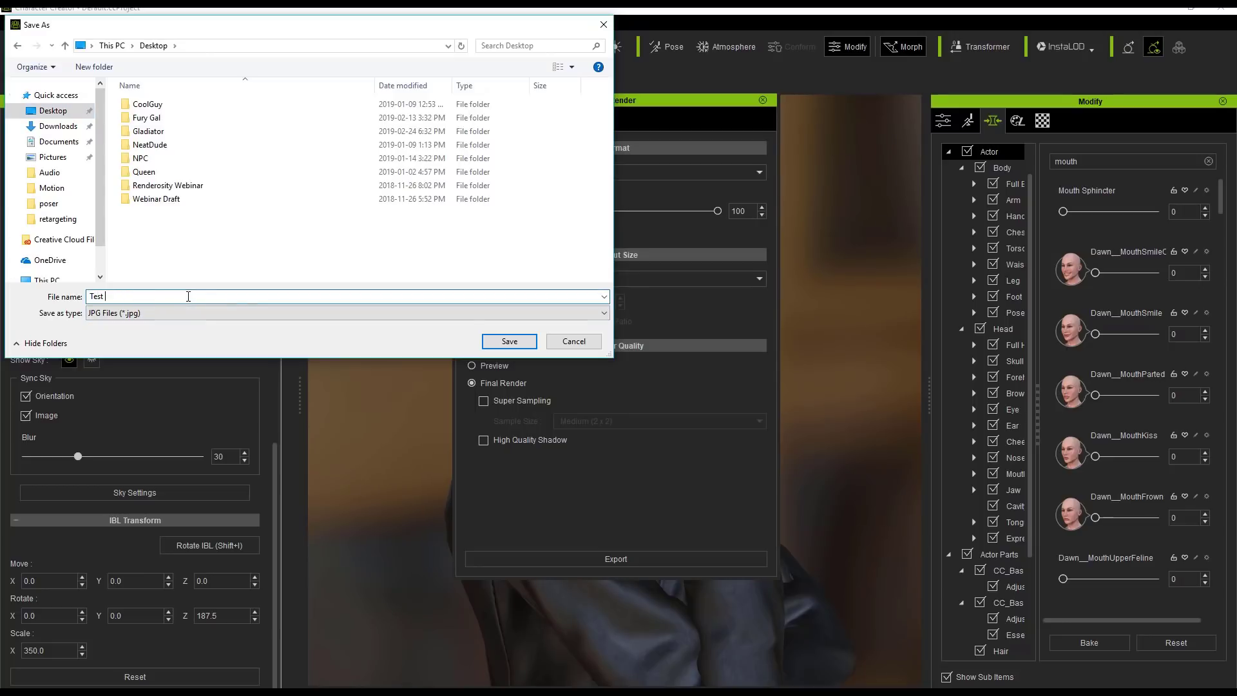
type("Test Render")
key("Return")
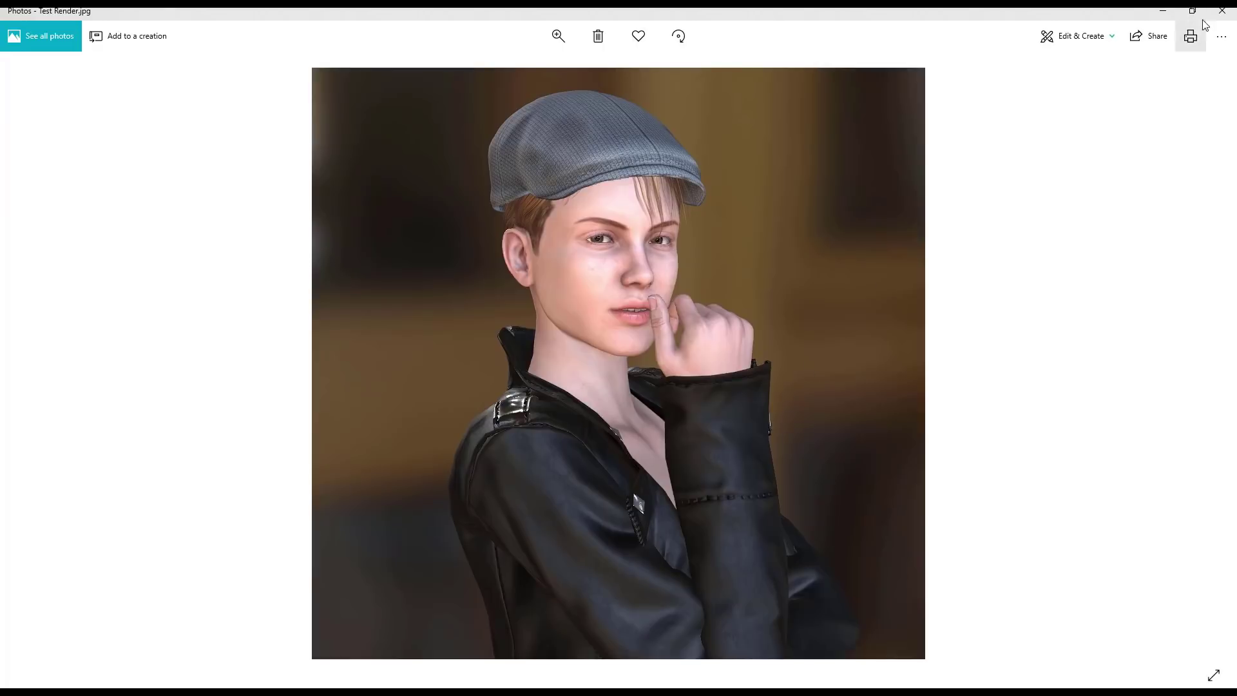
left_click(1222, 10)
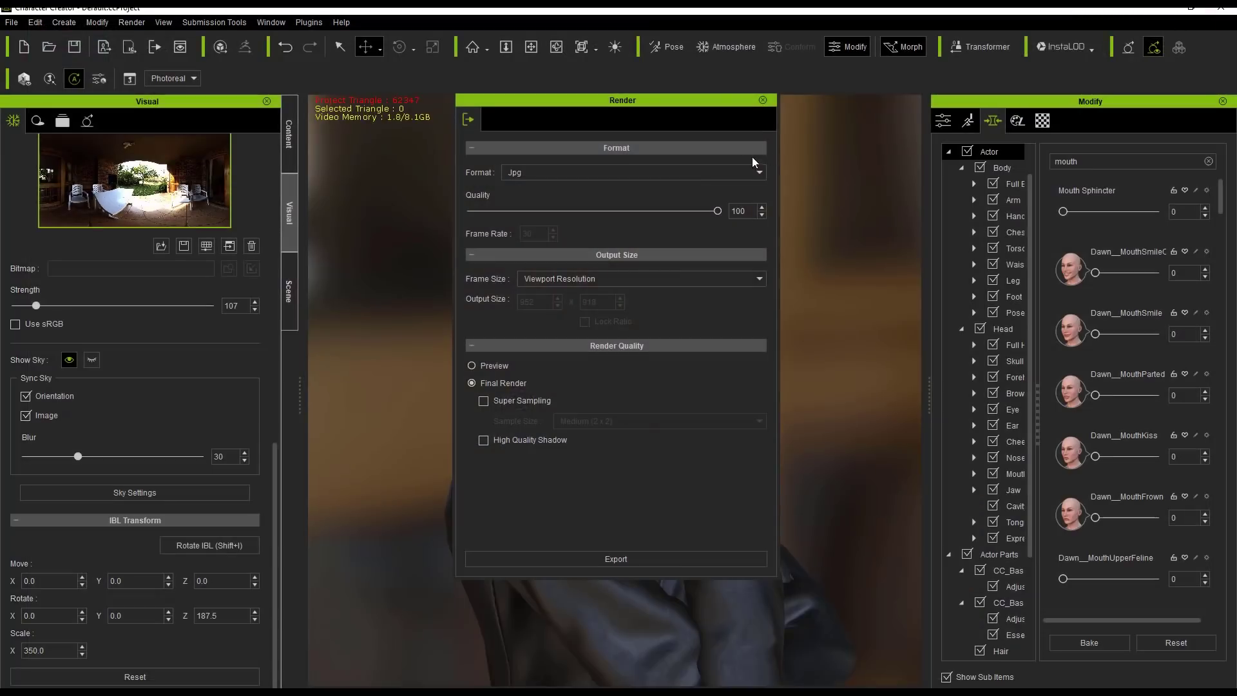
Close the render settings
left_click(762, 100)
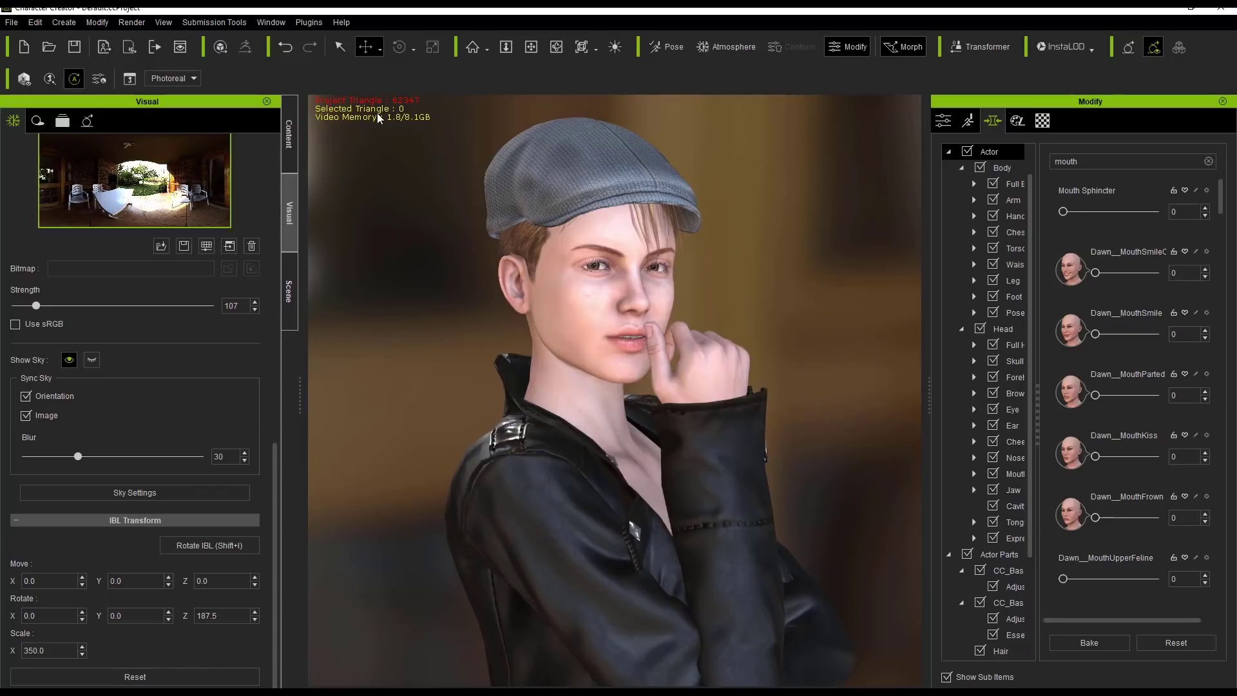
left_click(11, 22)
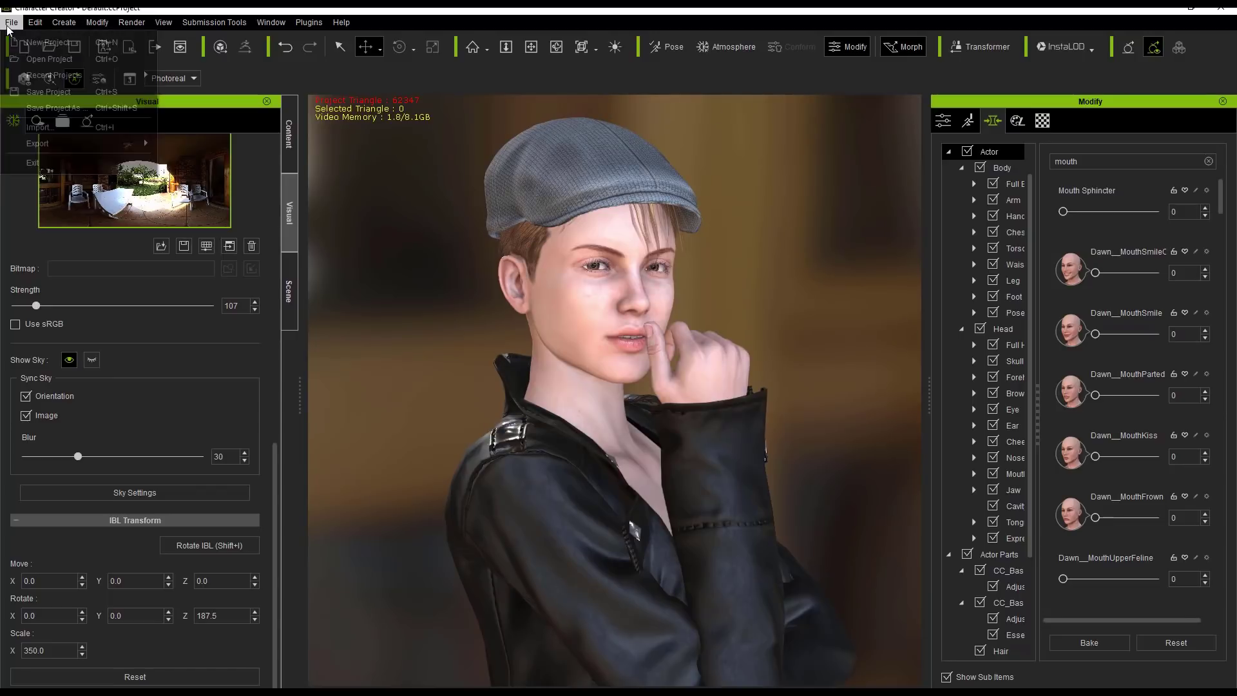
left_click(43, 110)
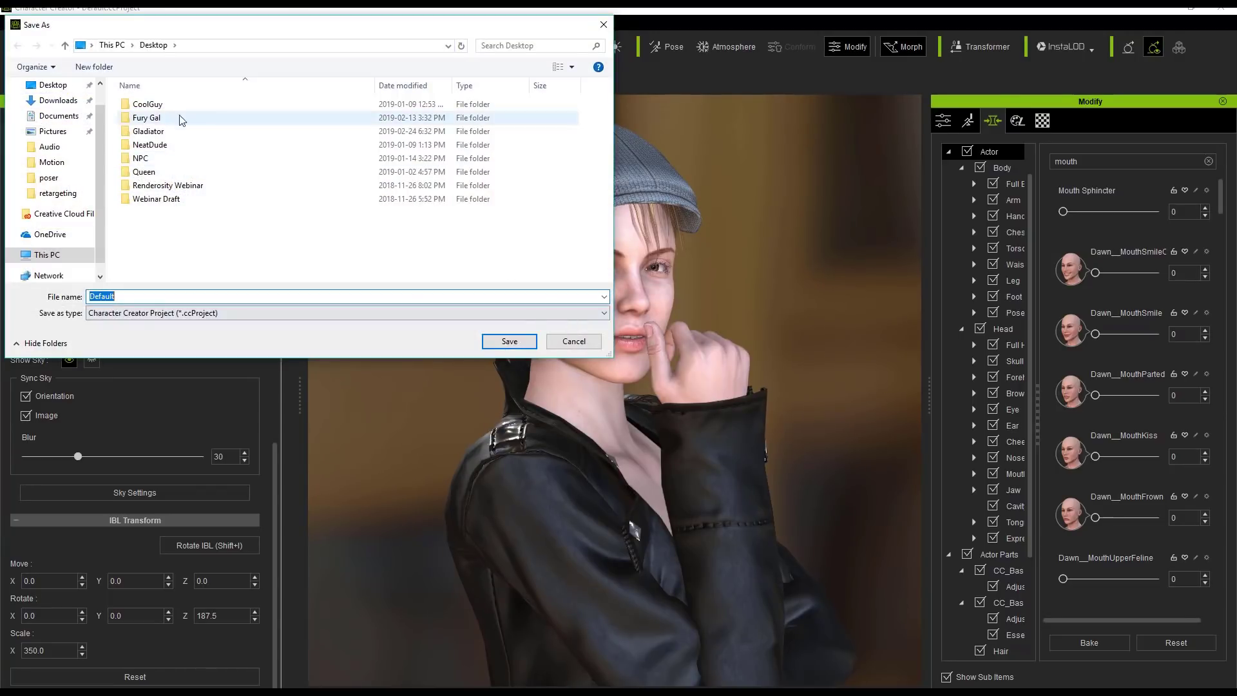
left_click(574, 343)
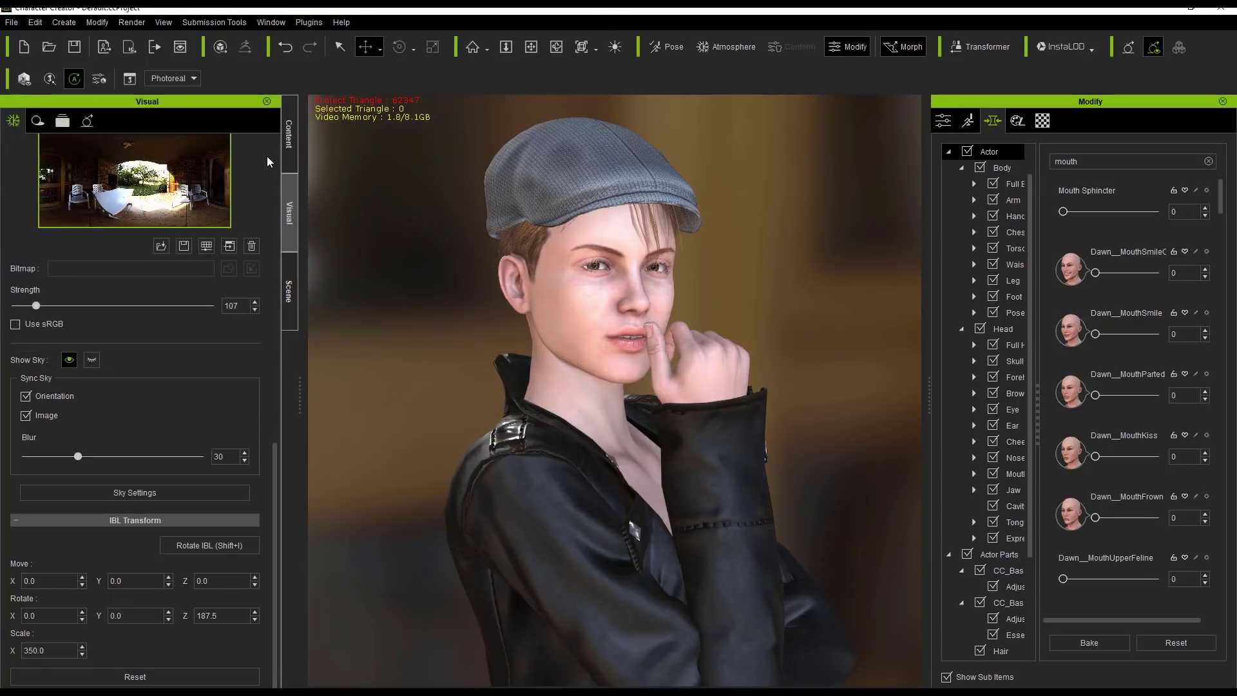
Save the current project into the custom project content library under the name Demo
left_click(289, 135)
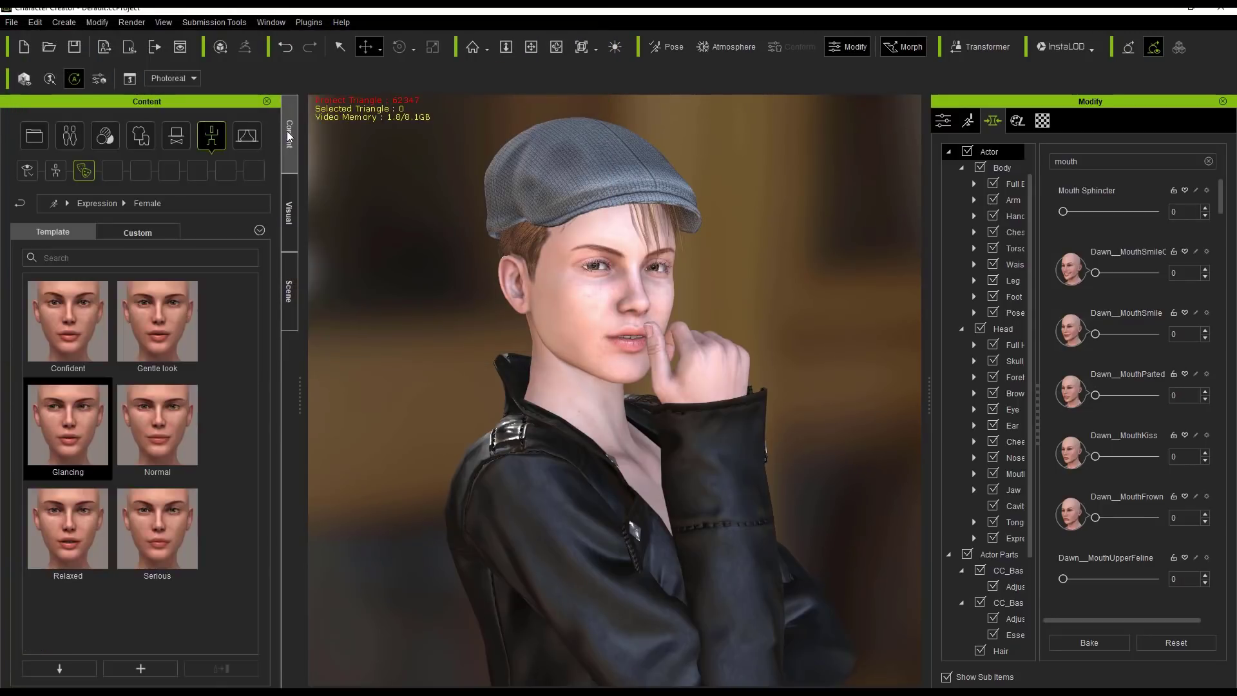
left_click(34, 144)
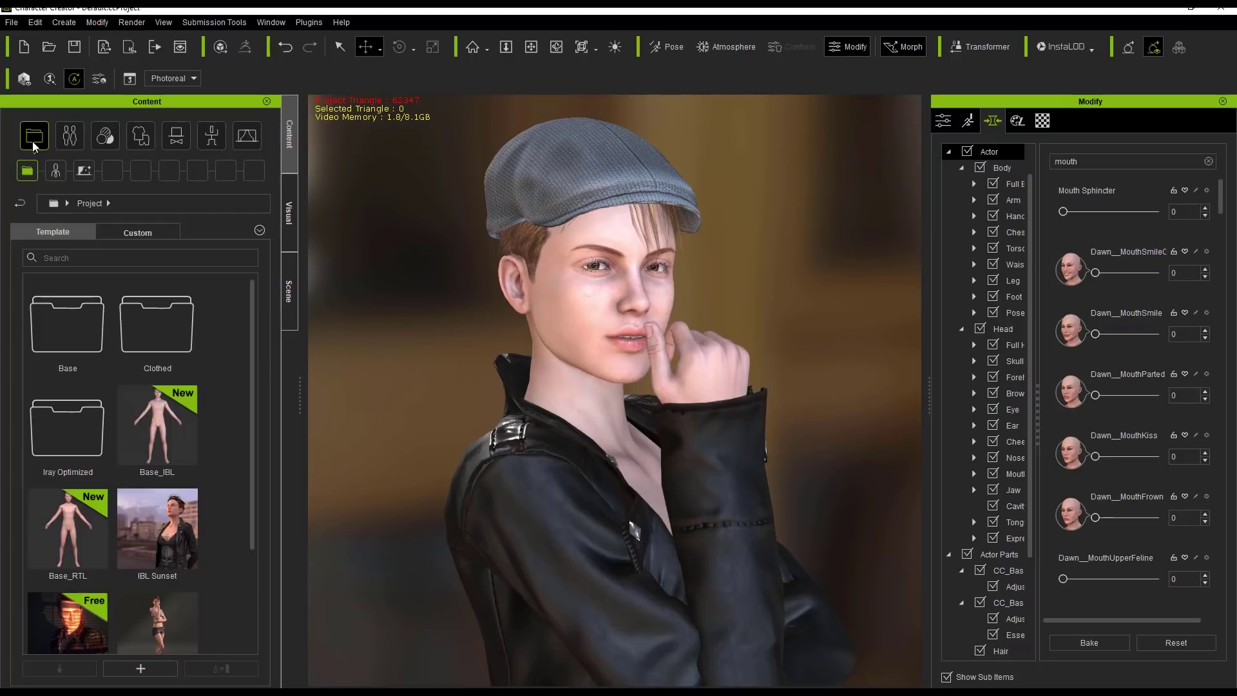
left_click(137, 232)
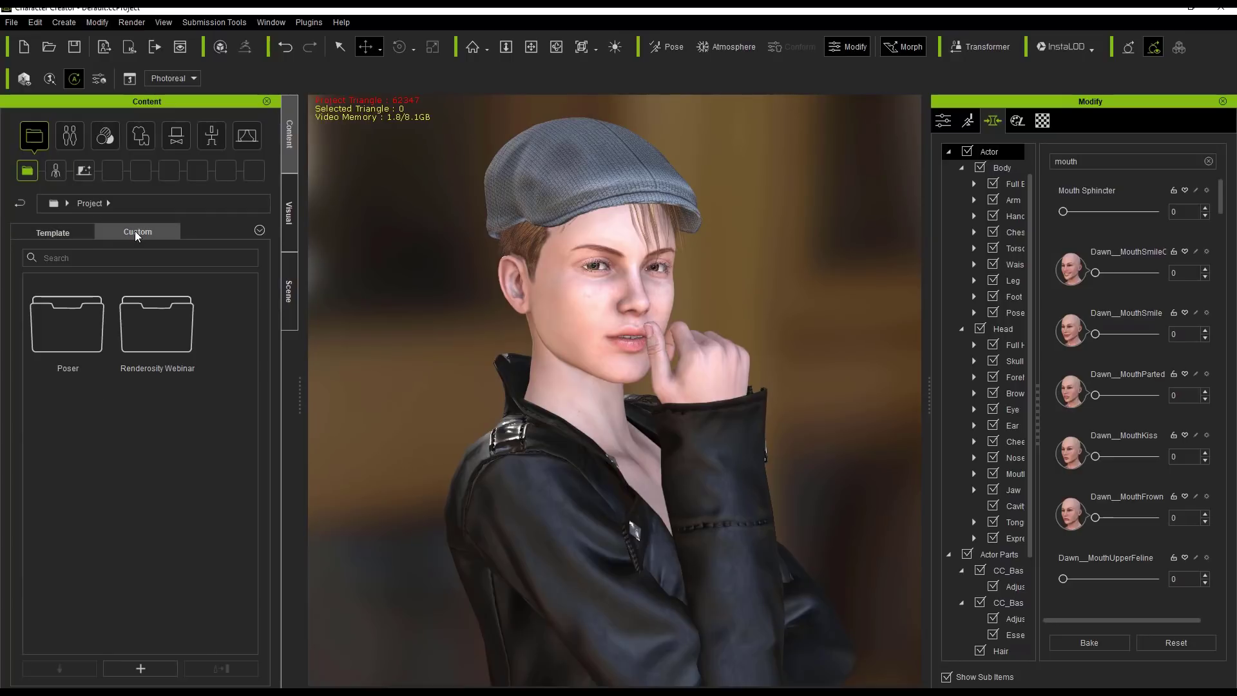
left_click(155, 666)
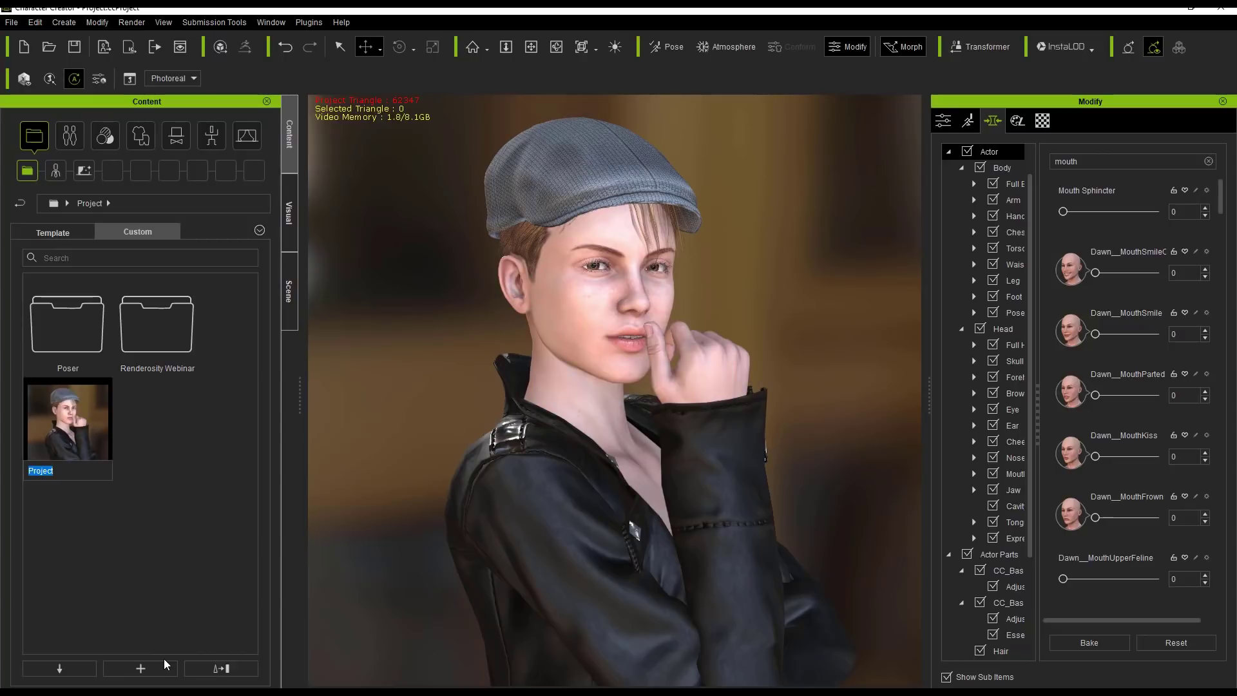
type("Demo")
key("Return")
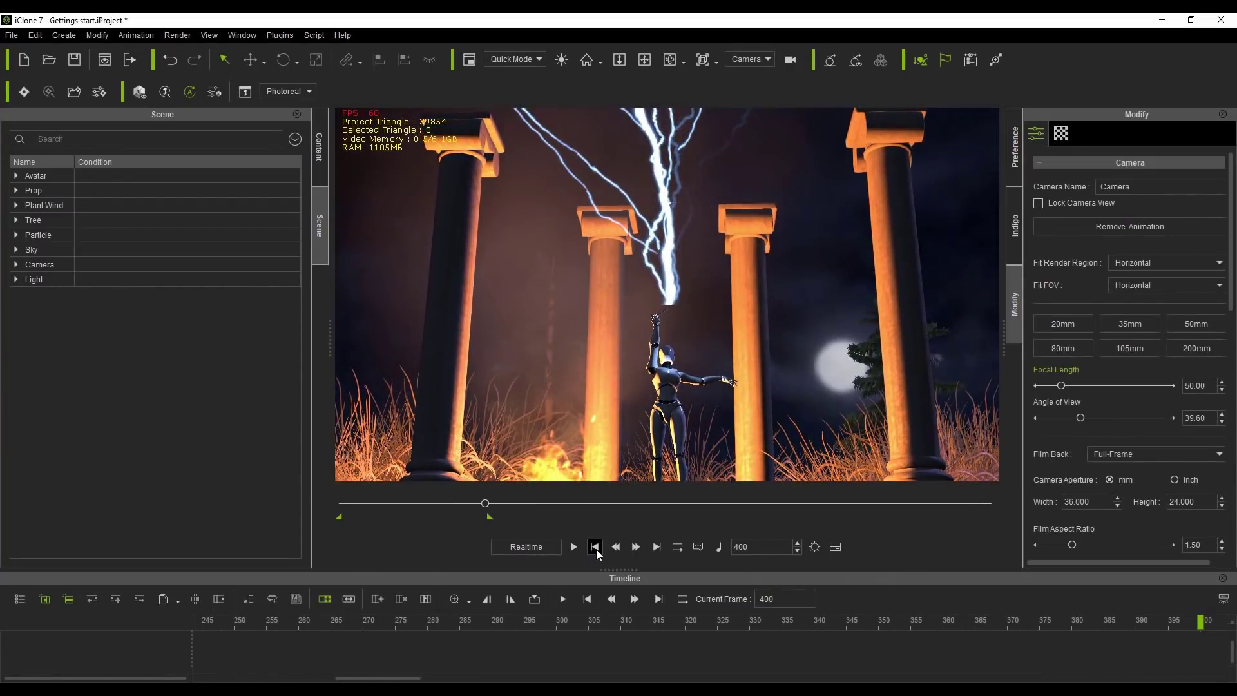
Switch to iClone 7, return the animation to the first frame and select the dummy character between the pillars
left_click(595, 546)
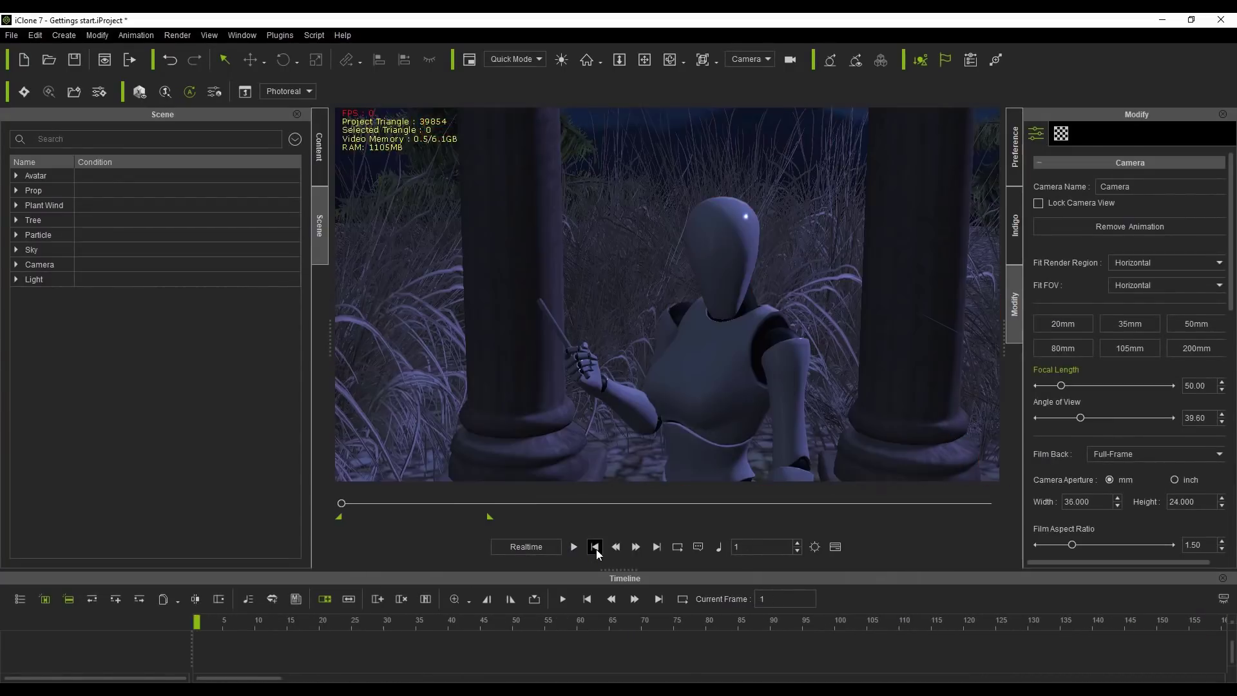
left_click(701, 398)
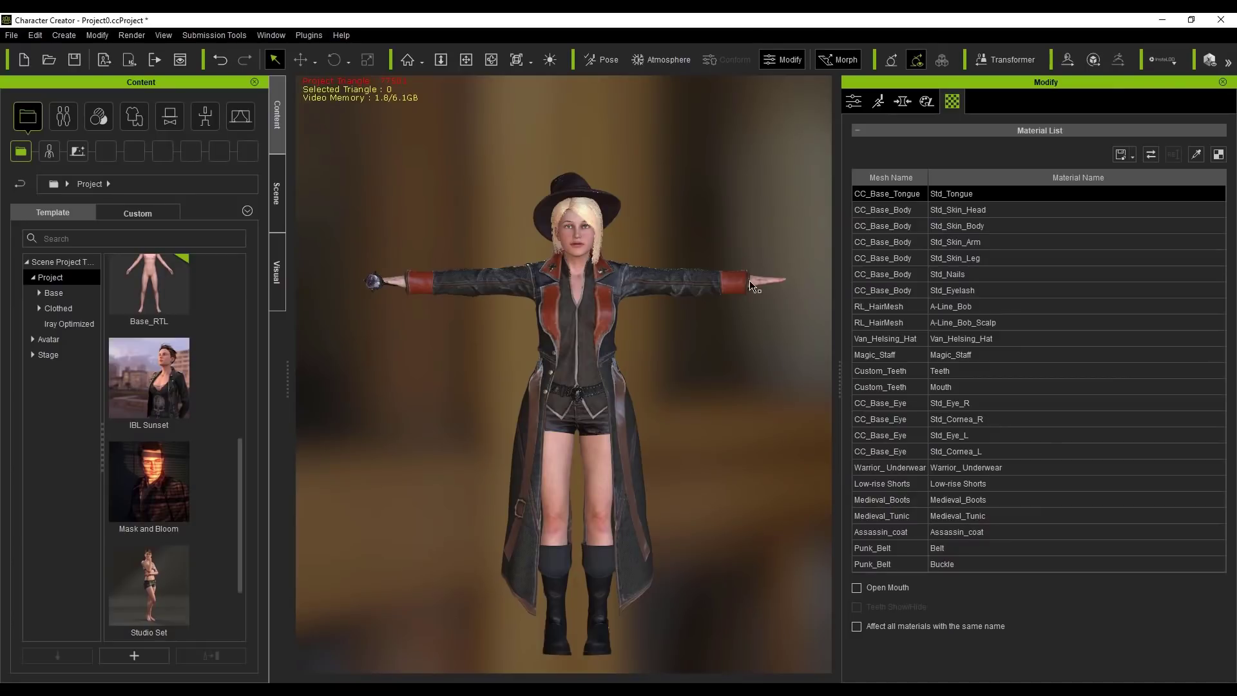
Switch to Character Creator and send the clothed character with the hat and long coat to iClone
scroll(746, 337, "up", 5)
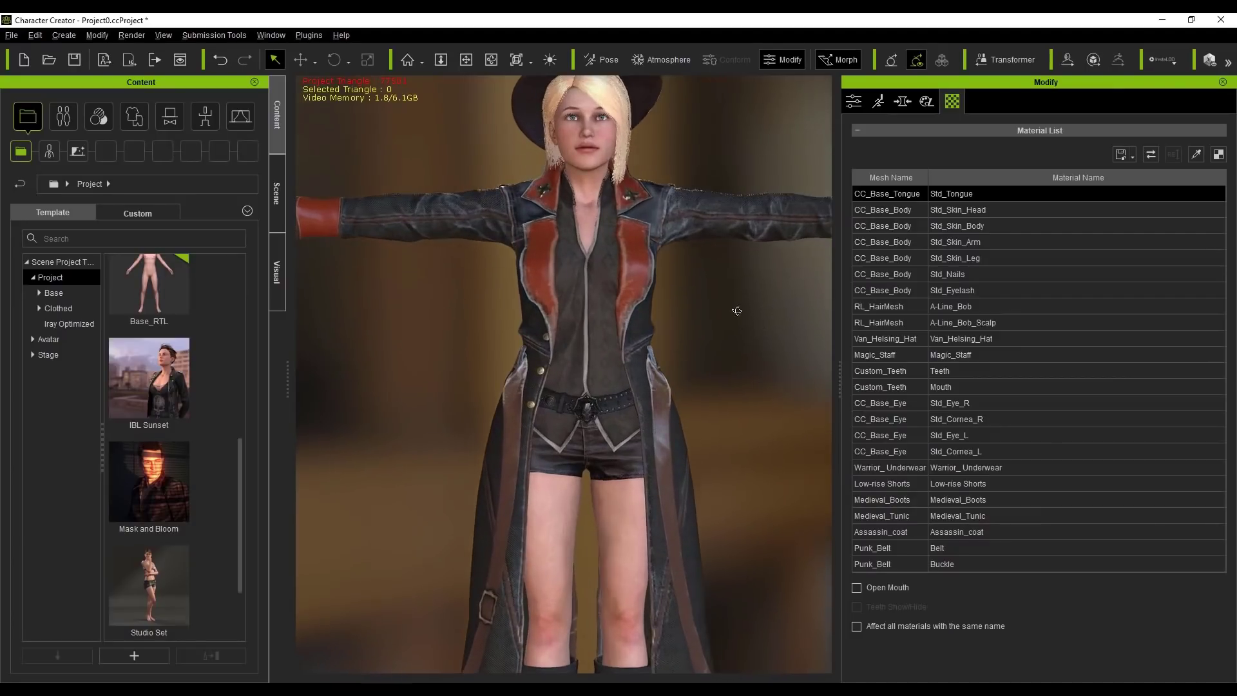
right_click_drag(737, 310, 652, 357)
key("Home")
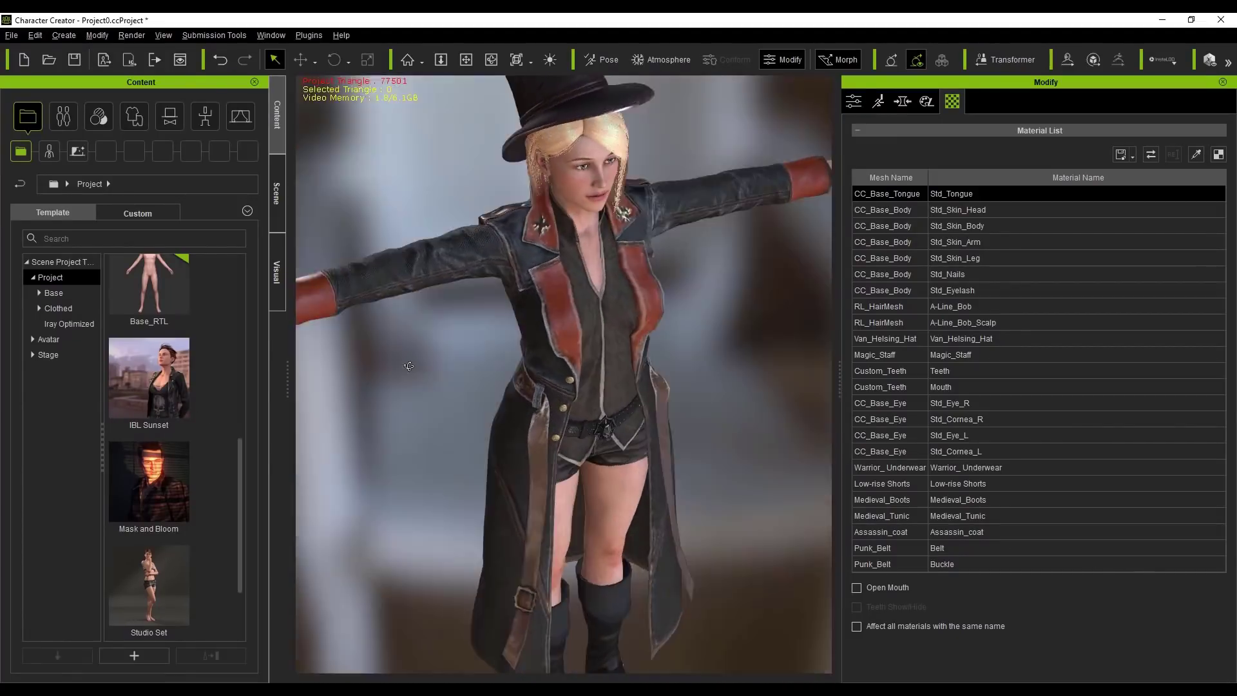
scroll(603, 339, "up", 3)
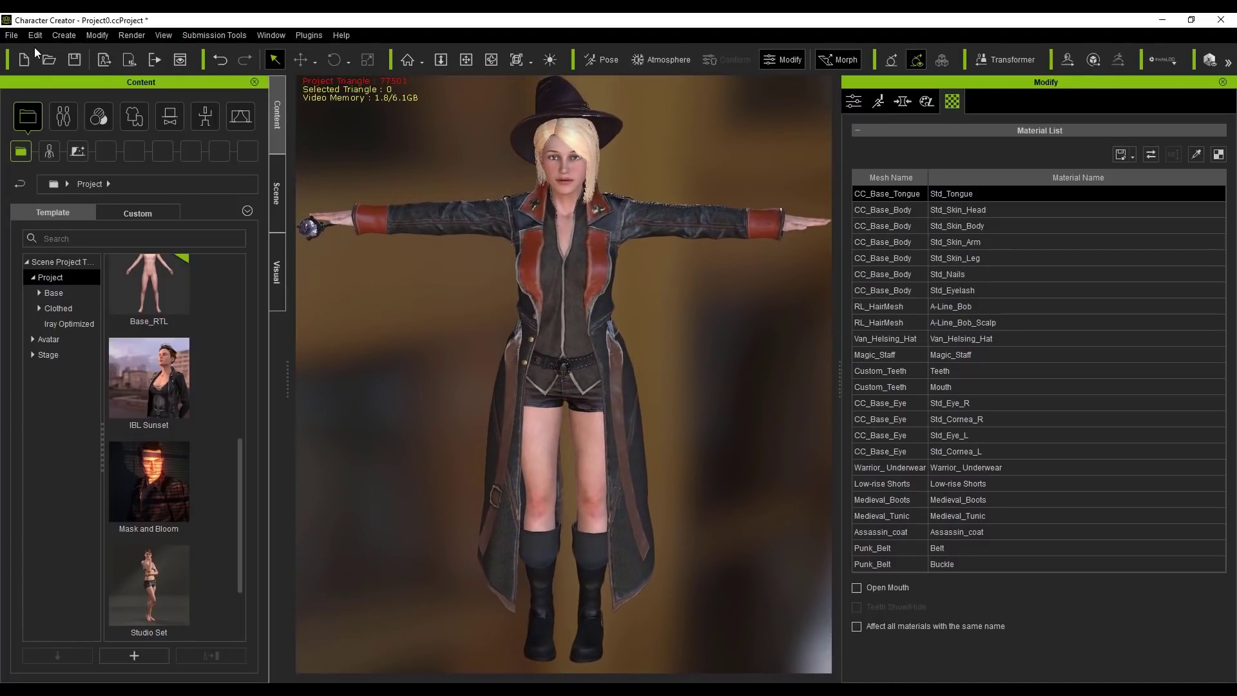
left_click(11, 36)
mouse_move(129, 156)
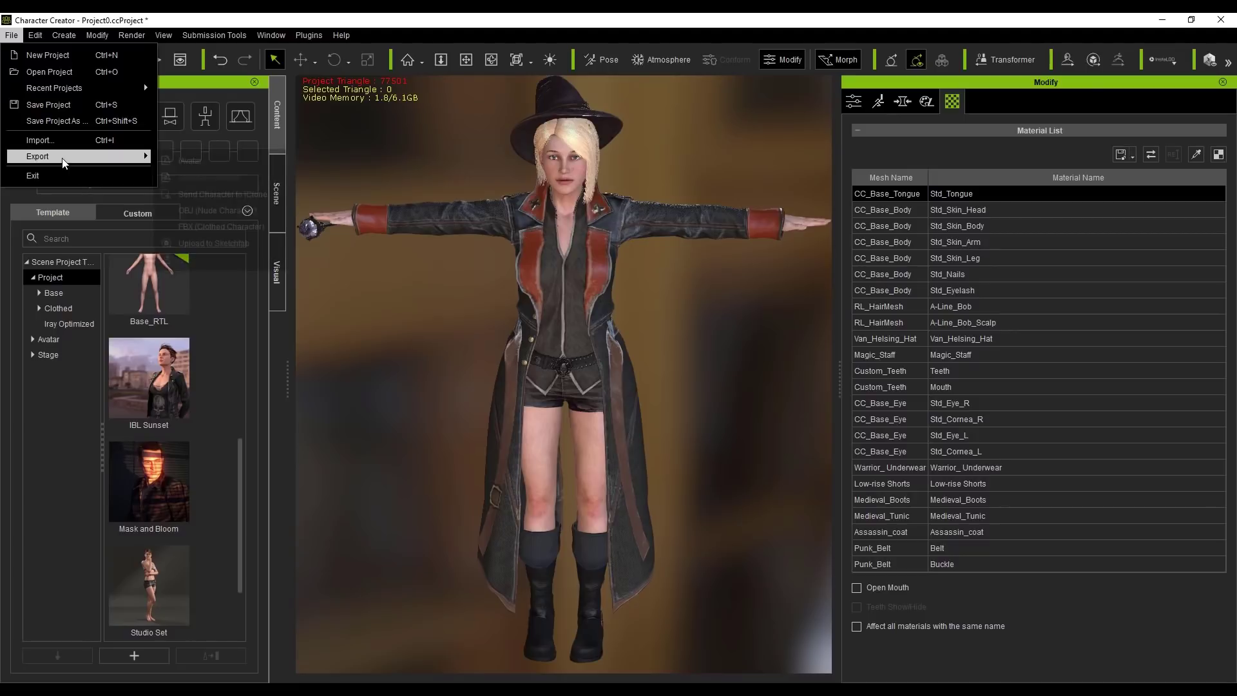
left_click(241, 198)
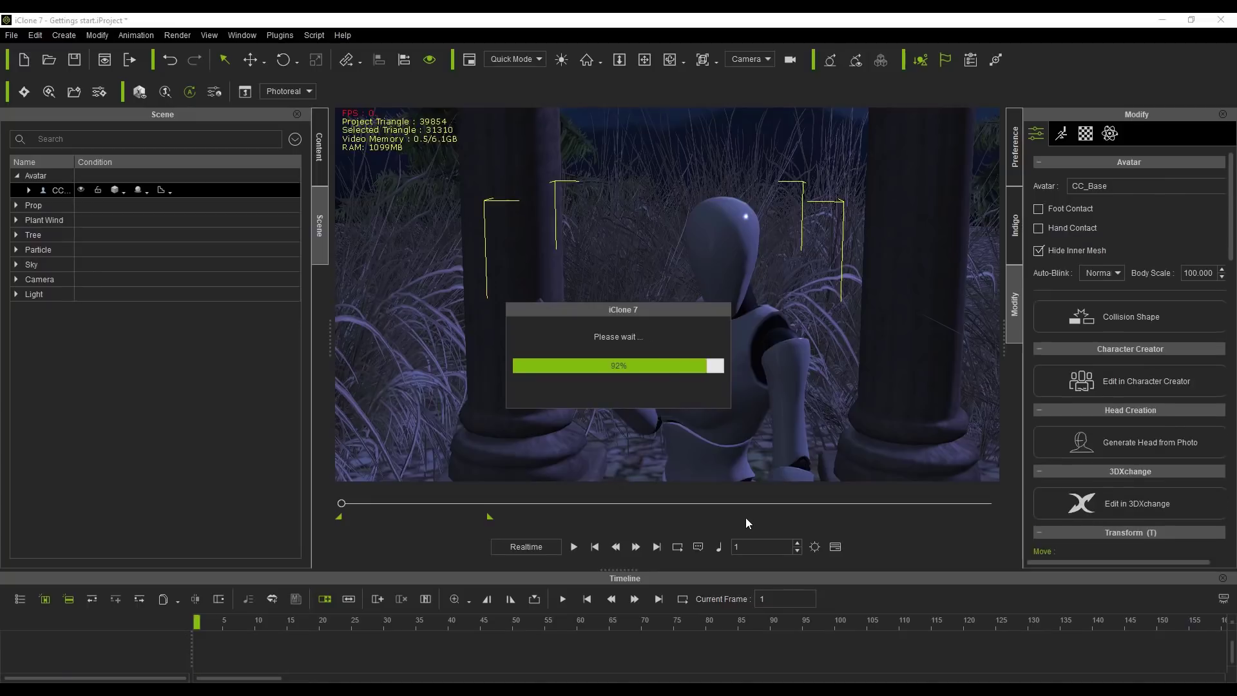
Switch to iClone 7 and play the scene's animation with the costumed character from the start
left_click(573, 547)
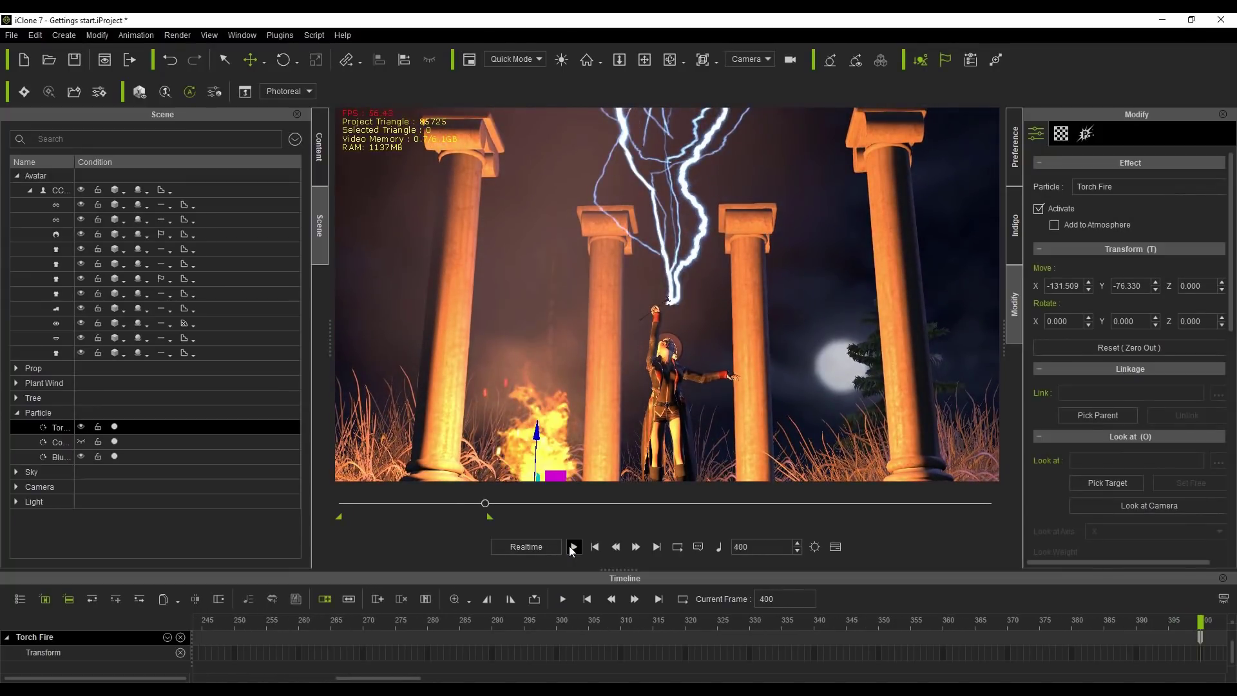
left_click(573, 547)
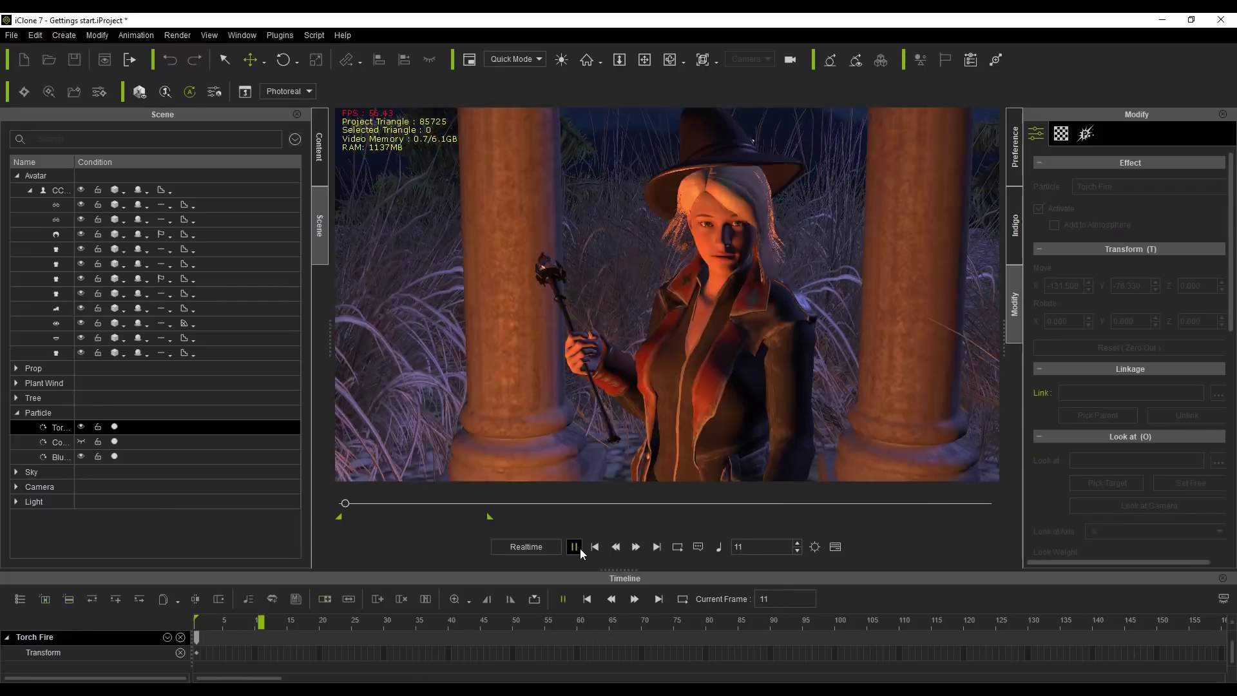